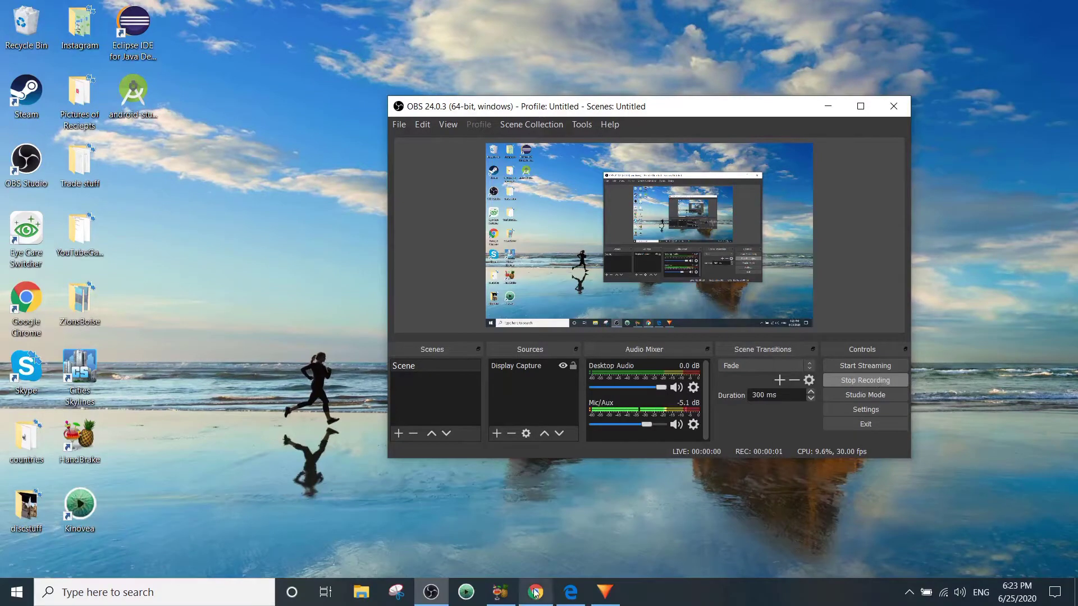
- Switch to the browser and copy lines 1 to 2223 of the FIFO script from its GitHub page
{"action": "left_click", "coordinate": [535, 592]}
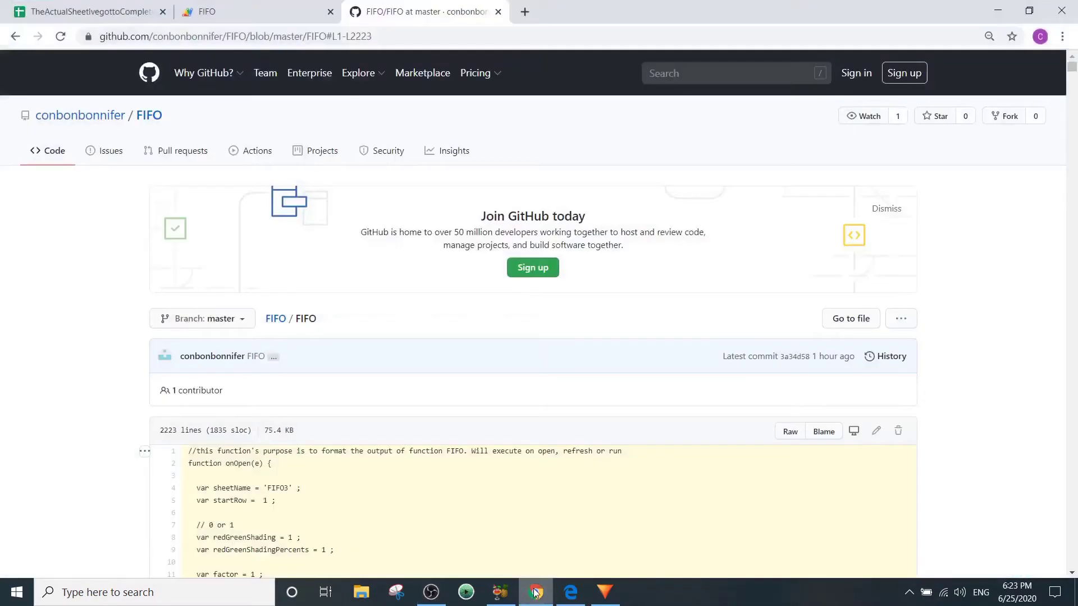
{"action": "left_click", "coordinate": [308, 40]}
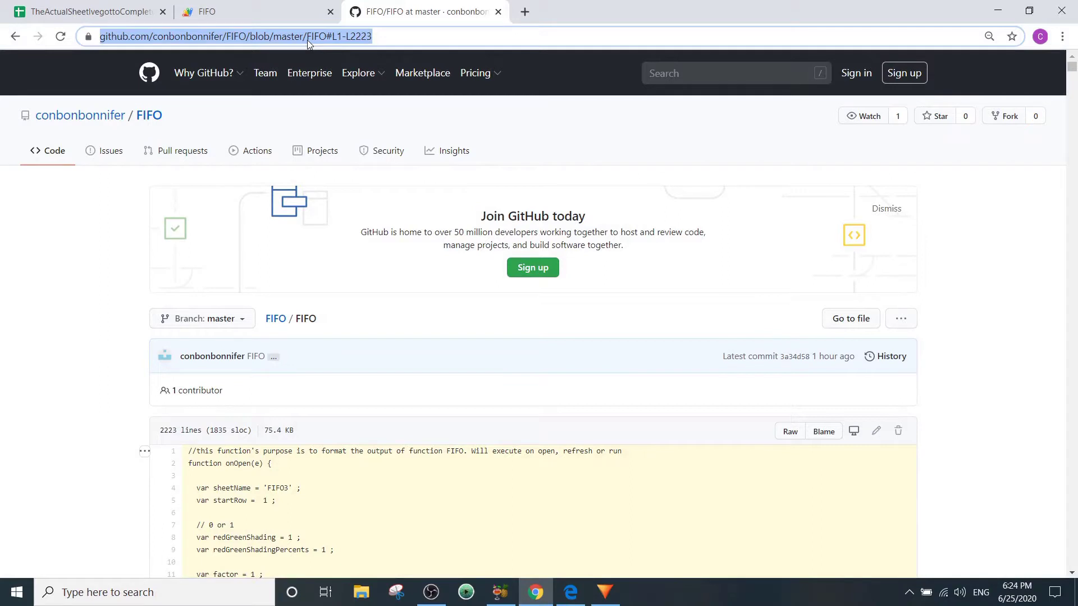
{"action": "left_click", "coordinate": [146, 453]}
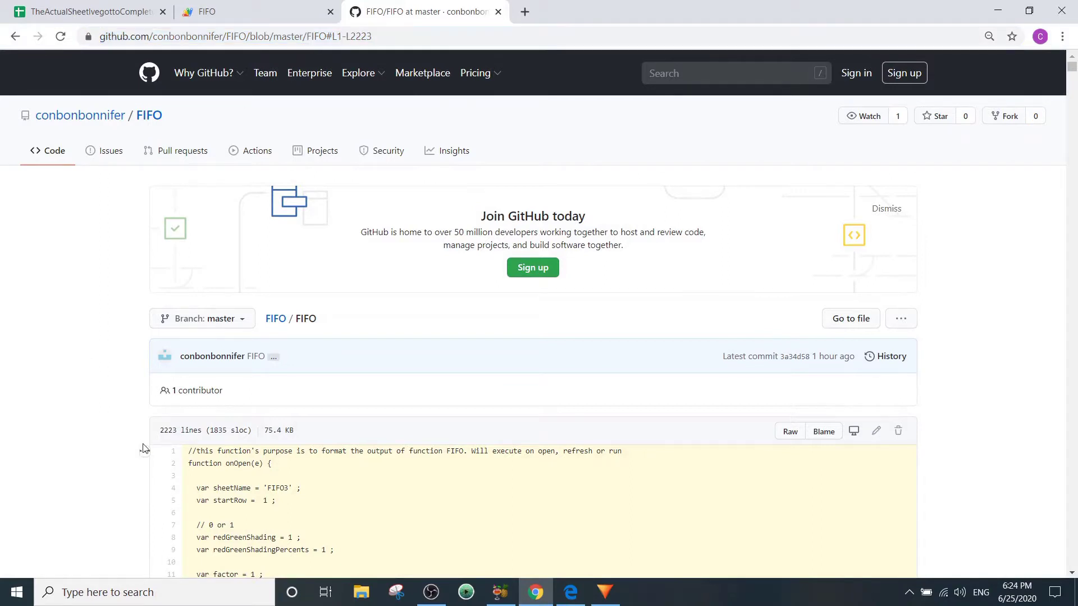
{"action": "left_click", "coordinate": [146, 454]}
{"action": "left_click", "coordinate": [157, 475]}
- Open Google Sheets in a new browser tab and create a blank spreadsheet
{"action": "left_click", "coordinate": [525, 12]}
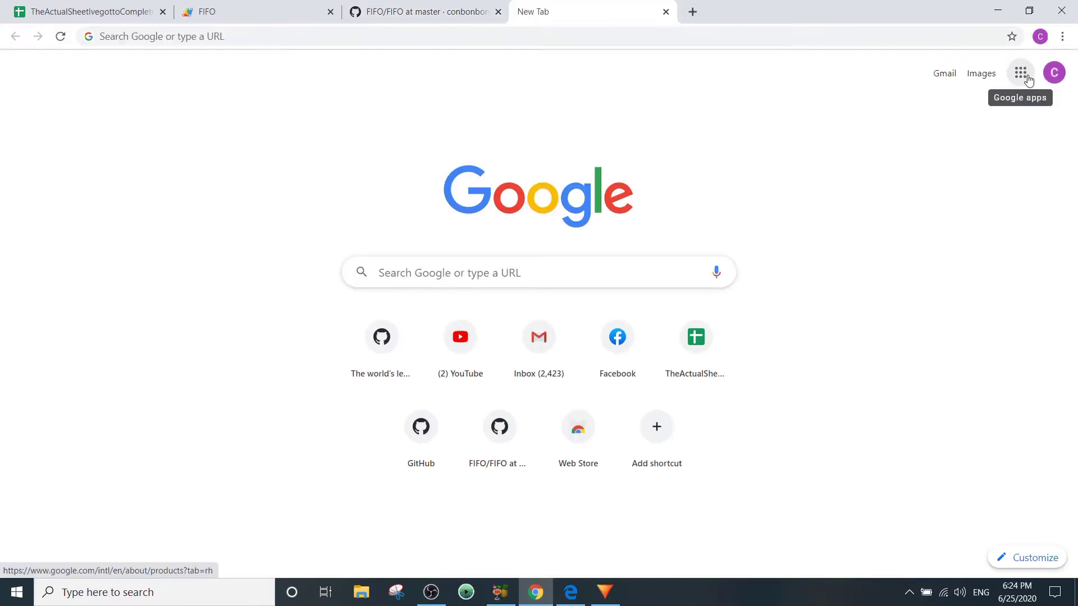
{"action": "left_click", "coordinate": [1021, 73]}
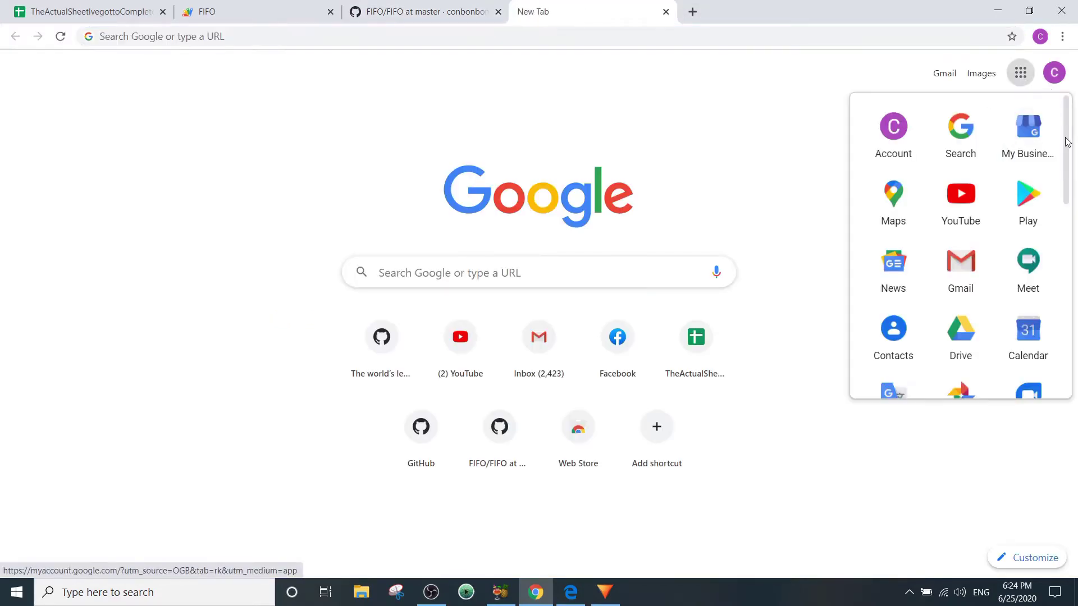
{"action": "scroll", "coordinate": [1044, 269], "scroll_direction": "down", "scroll_amount": 6}
{"action": "scroll", "coordinate": [1043, 250], "scroll_direction": "up", "scroll_amount": 2}
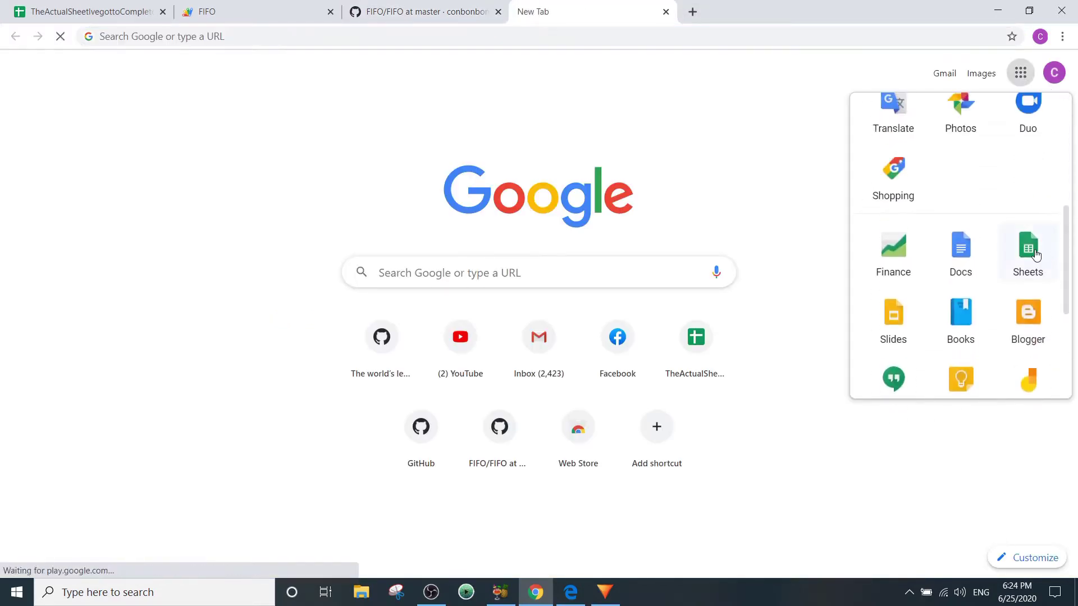
{"action": "left_click", "coordinate": [1036, 255]}
{"action": "left_click", "coordinate": [193, 204]}
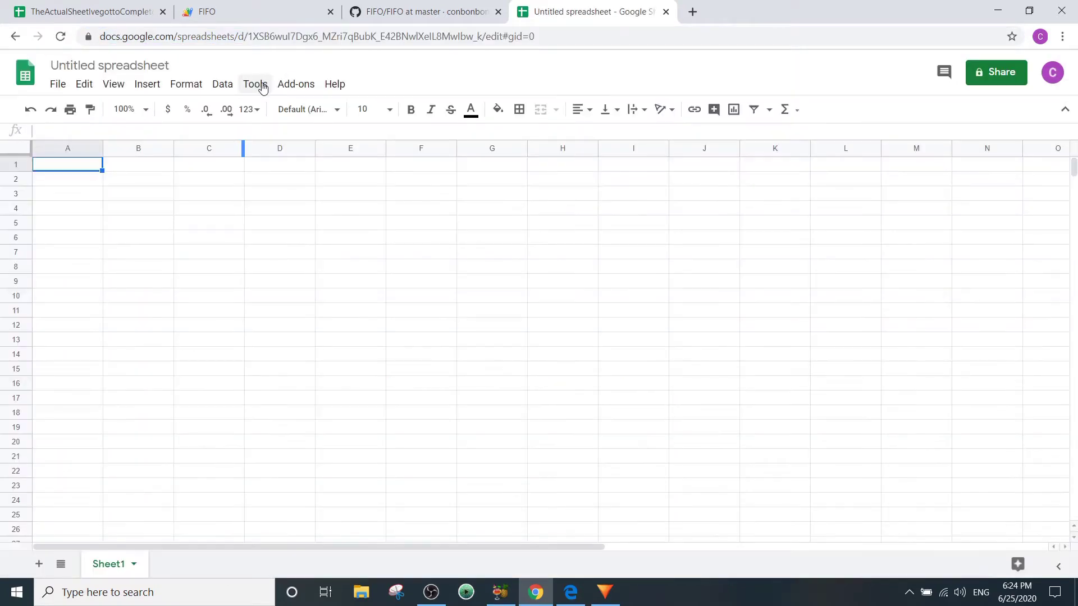
- Open the spreadsheet's script editor and replace all the default code in Code.gs with the copied FIFO script
{"action": "left_click", "coordinate": [262, 85]}
{"action": "left_click", "coordinate": [290, 138]}
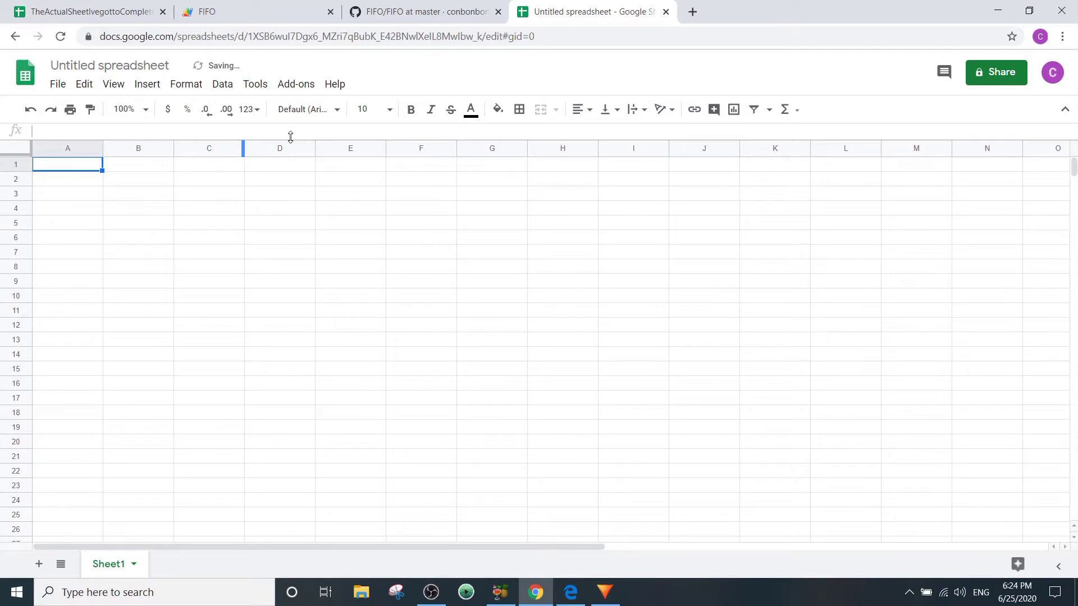
{"action": "key", "text": "ctrl+a"}
{"action": "key", "text": "BackSpace"}
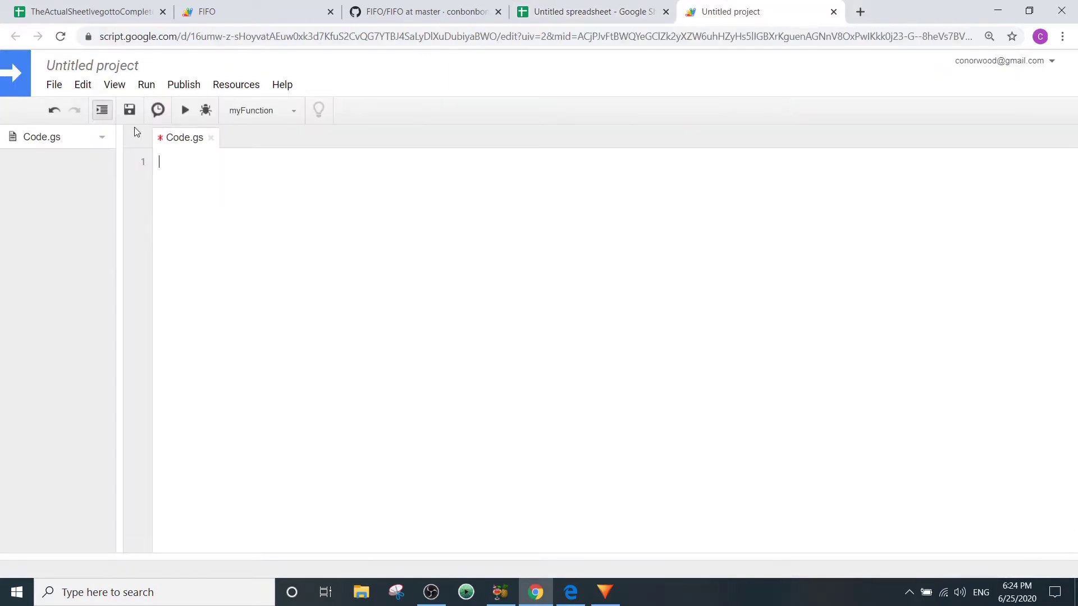
{"action": "key", "text": "ctrl+v"}
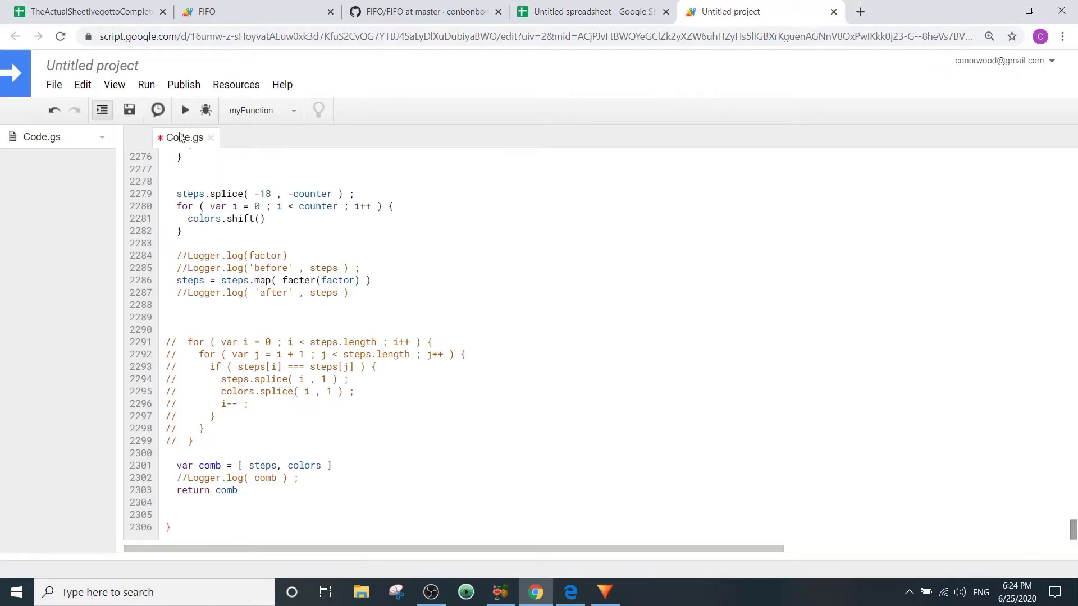
- Save the script project under the name fifo
{"action": "left_click", "coordinate": [131, 112]}
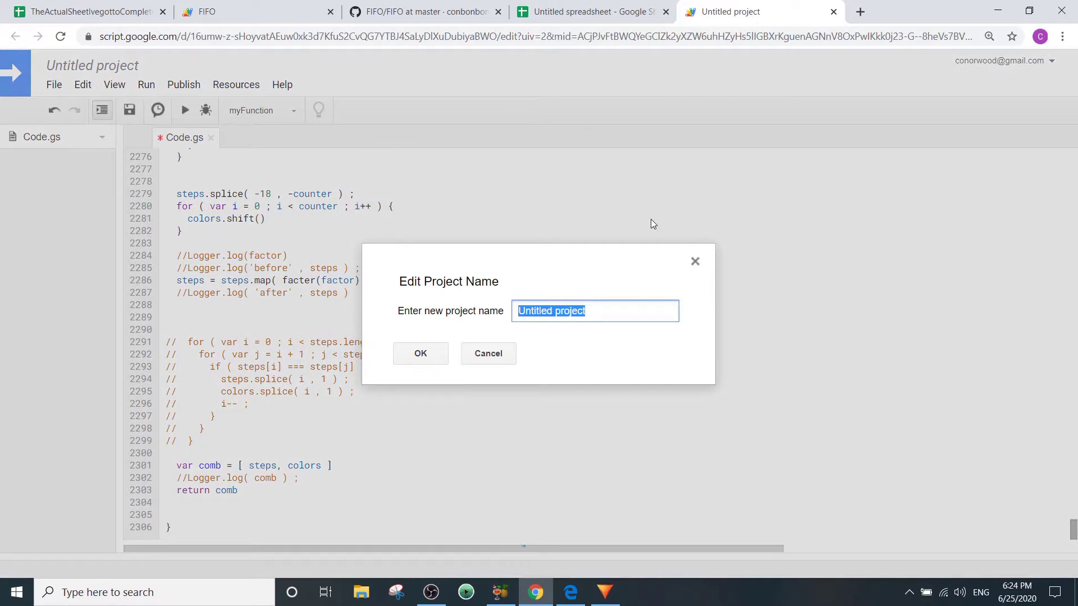
{"action": "type", "text": "fifor"}
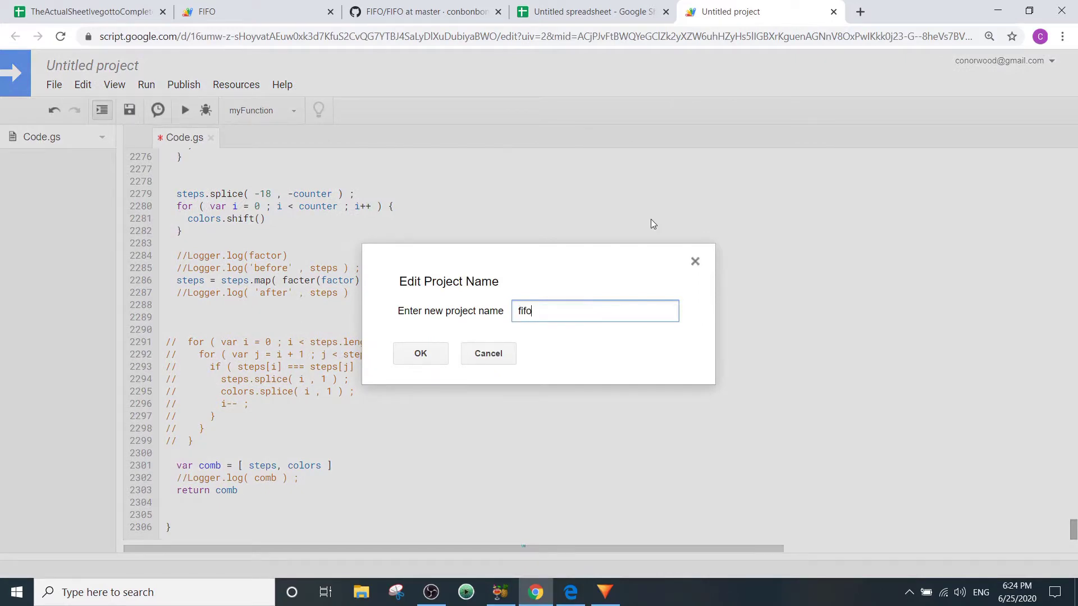
{"action": "key", "text": "Return"}
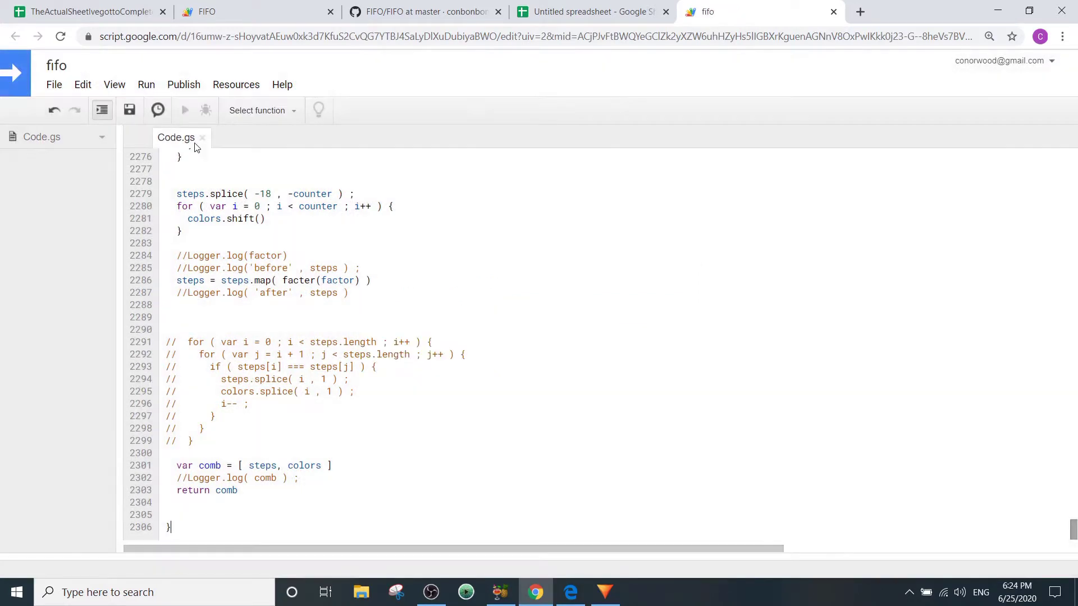
- Return to the untitled spreadsheet and try starting a formula with =fifo
{"action": "left_click", "coordinate": [611, 10]}
{"action": "type", "text": "=fifo"}
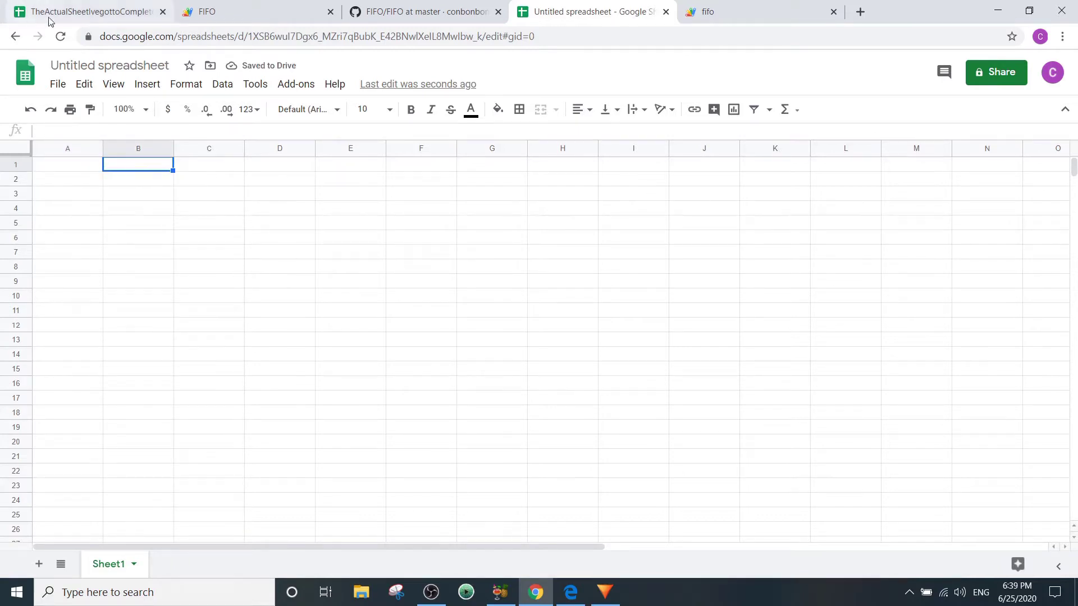
- Open the TheActualSheetIvegottoComplete spreadsheet and examine the column headings of Example 1's trade input table, from Account to Fee Unit
{"action": "left_click", "coordinate": [87, 21]}
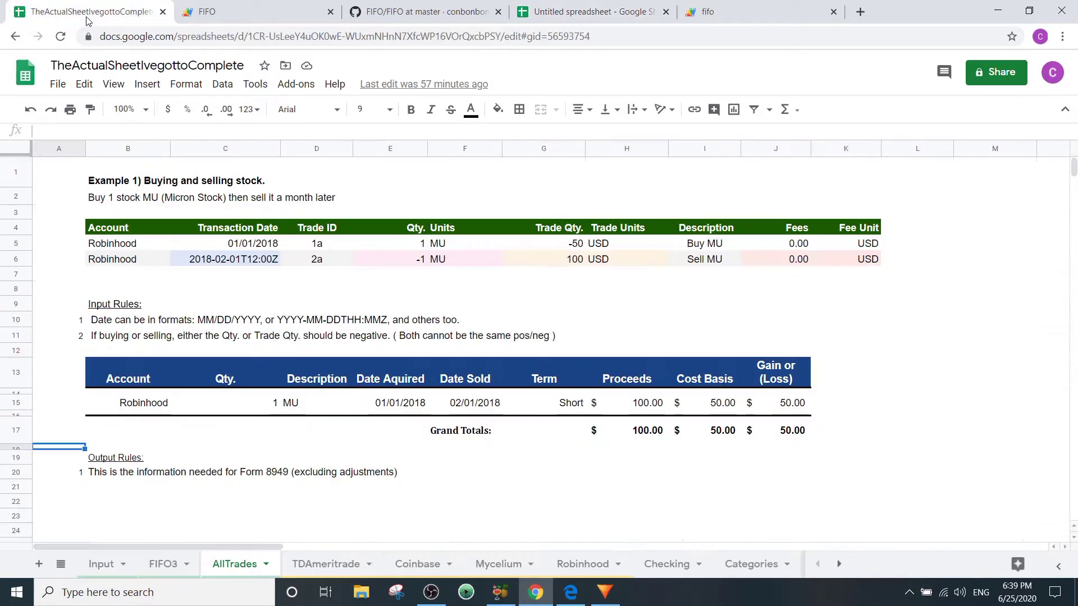
{"action": "left_click", "coordinate": [109, 242]}
{"action": "key", "text": "Right"}
{"action": "key", "text": "Up"}
{"action": "key", "text": "Right"}
{"action": "key", "text": "Right"}
{"action": "key", "text": "Right"}
{"action": "key", "text": "Right"}
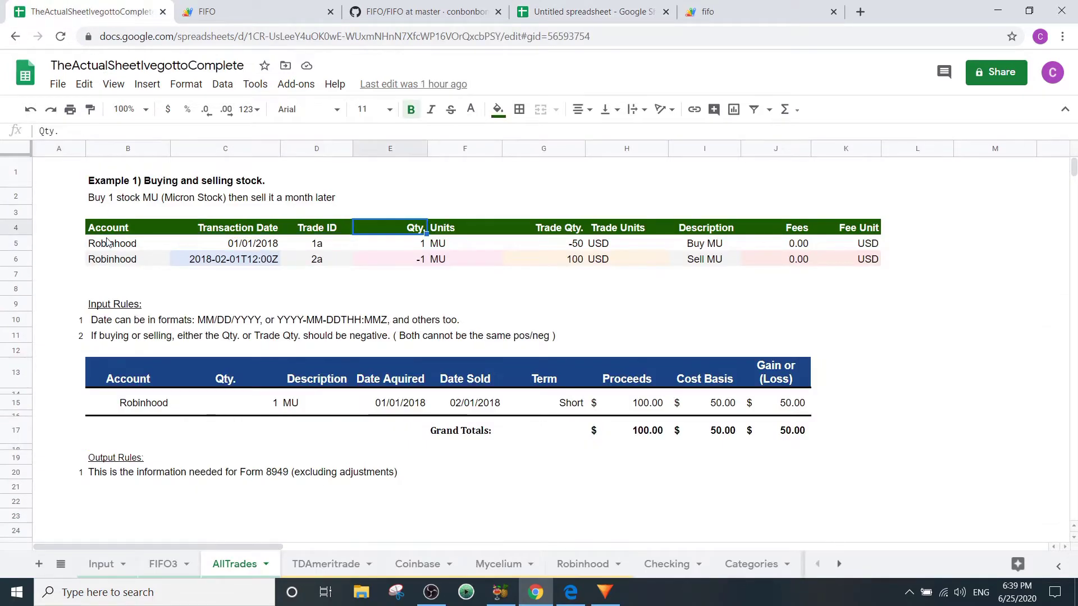
{"action": "key", "text": "Right"}
{"action": "key", "text": "Right"}
{"action": "key", "text": "Right"}
{"action": "key", "text": "Right"}
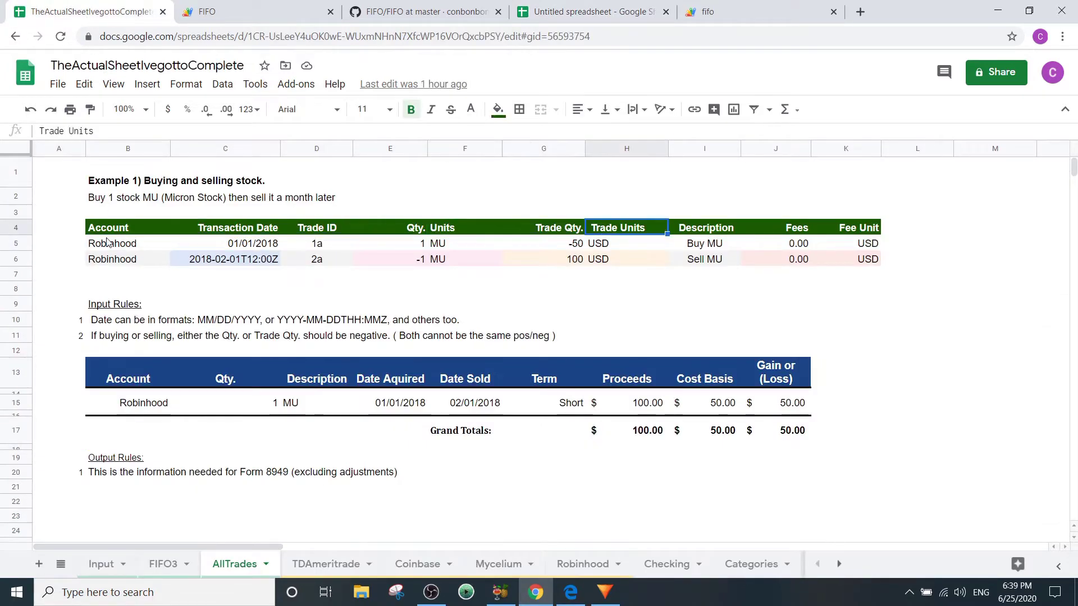
{"action": "key", "text": "Left"}
{"action": "key", "text": "Left"}
{"action": "key", "text": "Left"}
{"action": "key", "text": "Left"}
{"action": "key", "text": "Left"}
{"action": "key", "text": "Left"}
{"action": "key", "text": "Left"}
{"action": "key", "text": "Left"}
{"action": "key", "text": "Left"}
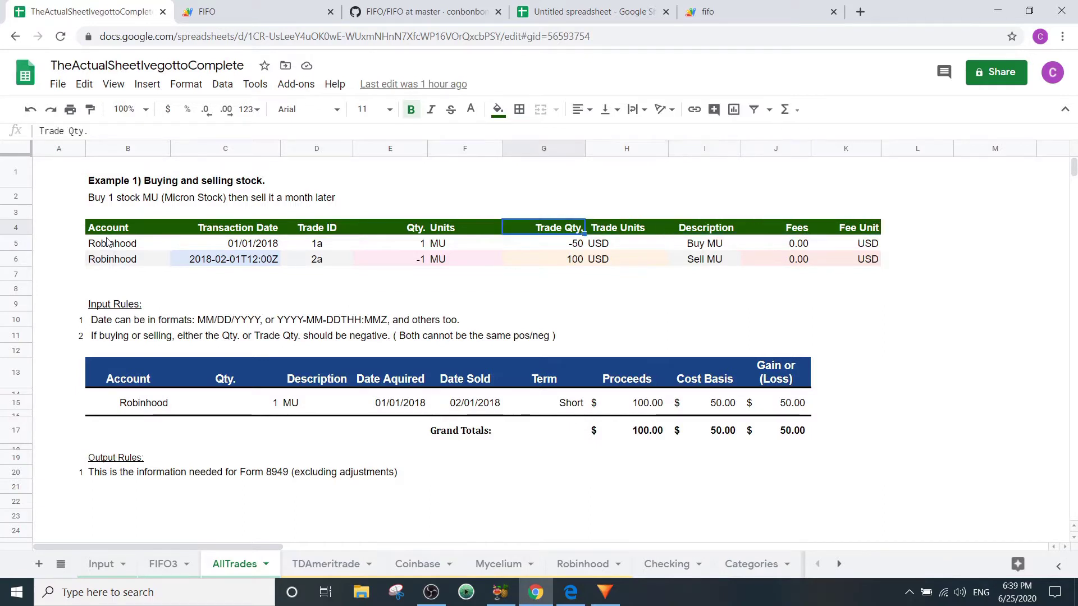
{"action": "key", "text": "Right"}
{"action": "key", "text": "Right"}
{"action": "key", "text": "Right"}
{"action": "key", "text": "Right"}
{"action": "key", "text": "Right"}
{"action": "key", "text": "Right"}
{"action": "key", "text": "Right"}
{"action": "key", "text": "Right"}
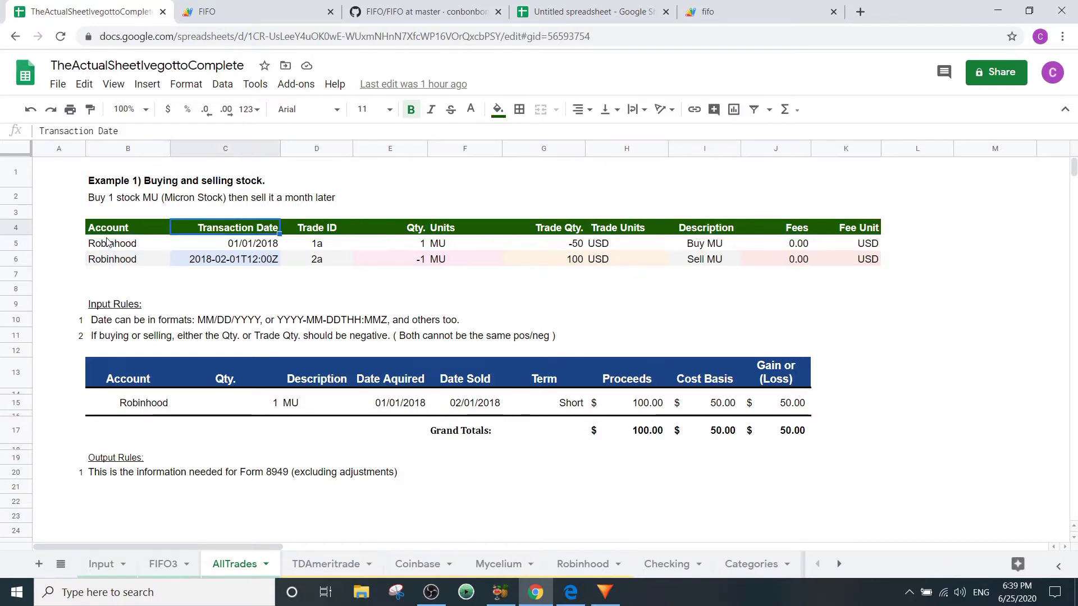
{"action": "key", "text": "Right"}
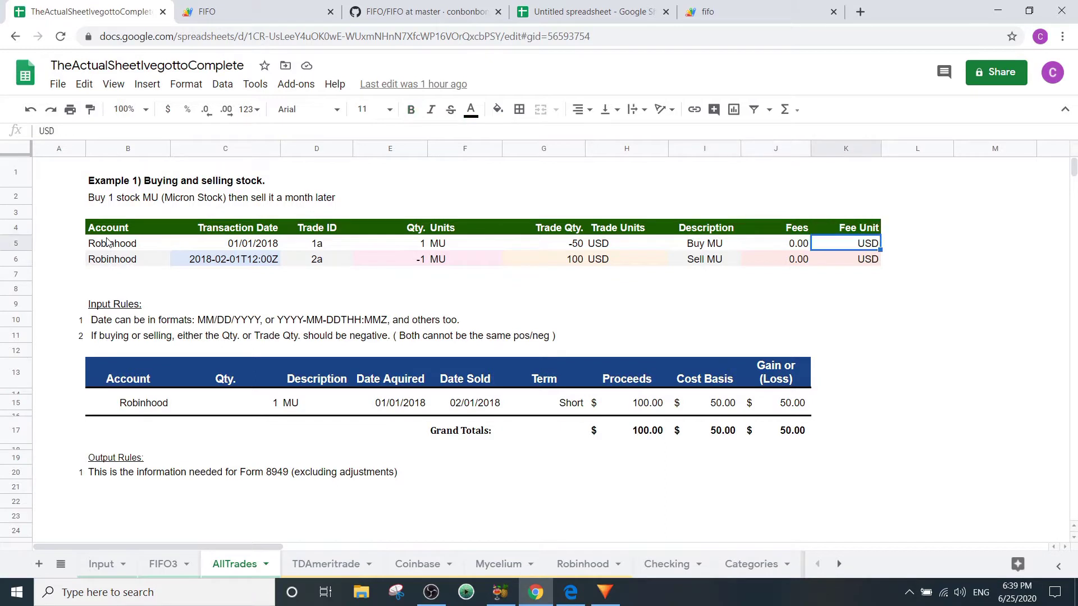
- Examine the Account and Transaction Date entries of both example trades together with the input rule on date formats
{"action": "key", "text": "Left"}
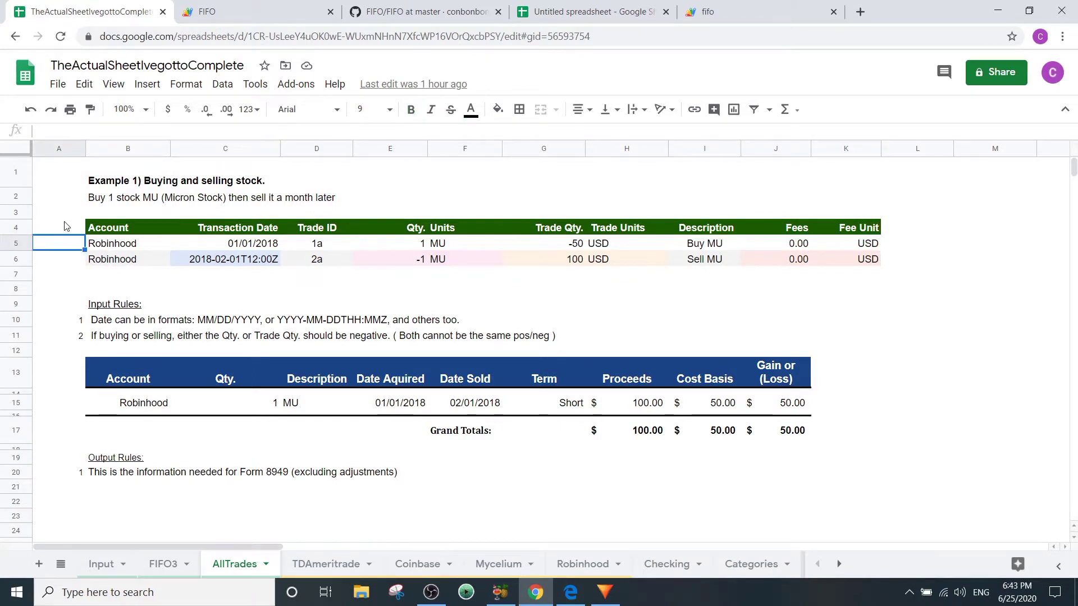
{"action": "key", "text": "Down"}
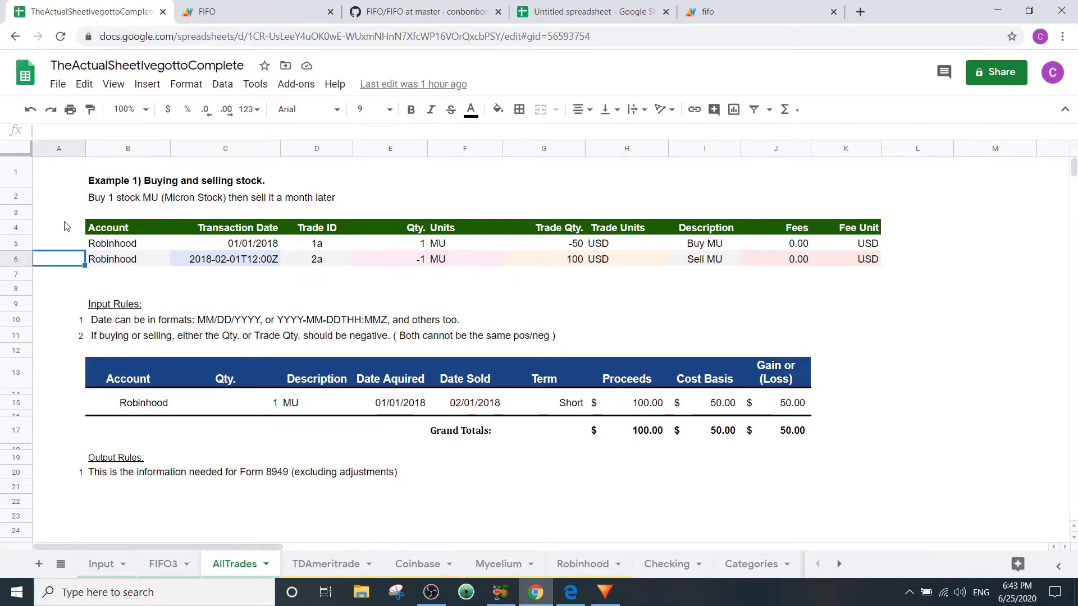
{"action": "key", "text": "Right"}
{"action": "key", "text": "Up"}
{"action": "key", "text": "Up"}
{"action": "key", "text": "Down"}
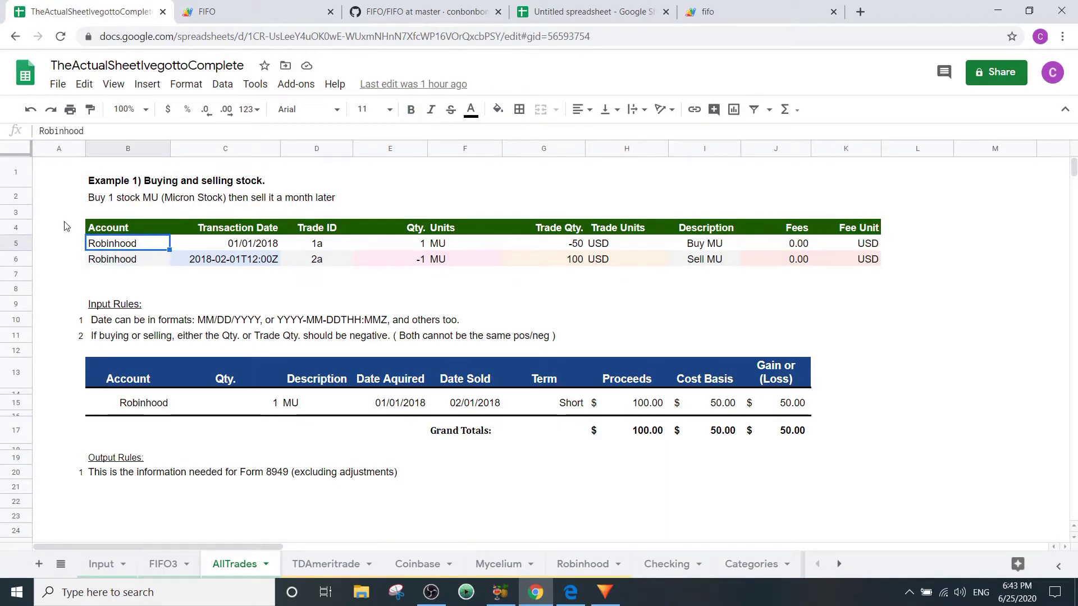
{"action": "key", "text": "Right"}
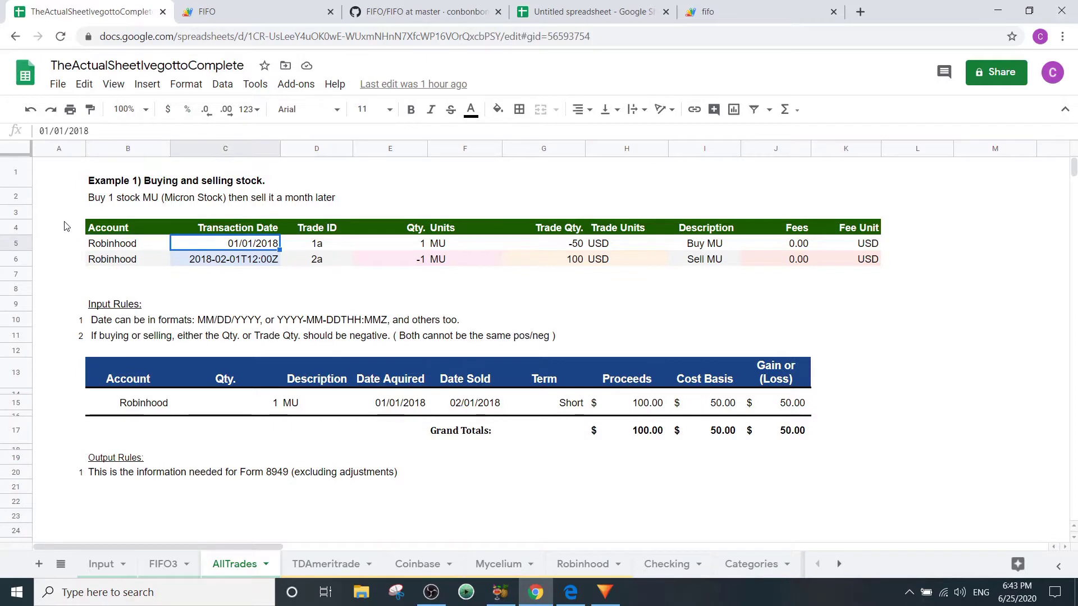
{"action": "left_click", "coordinate": [105, 322]}
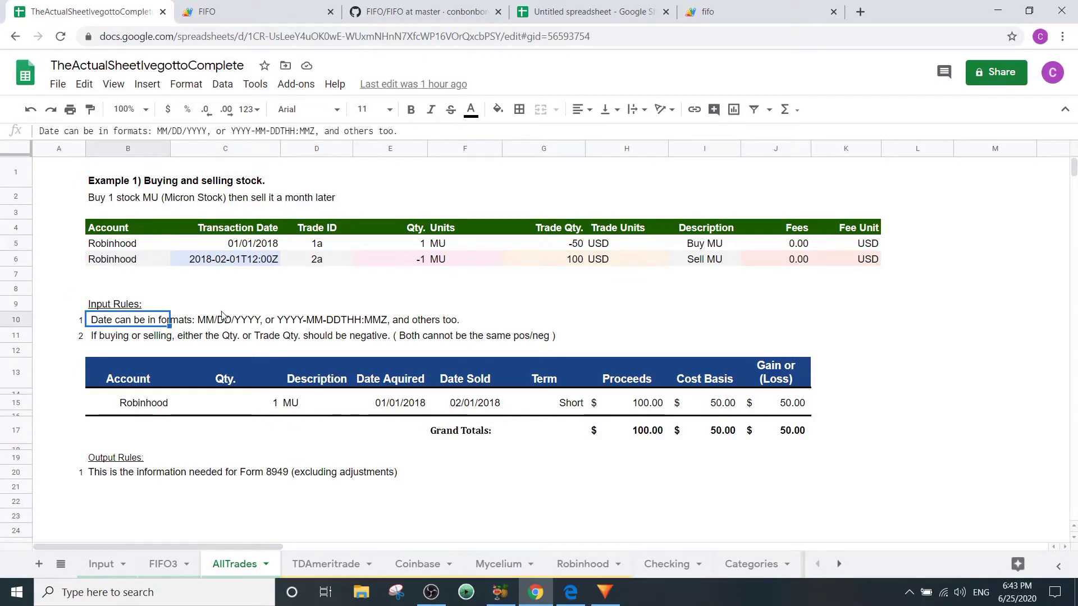
{"action": "left_click", "coordinate": [256, 258]}
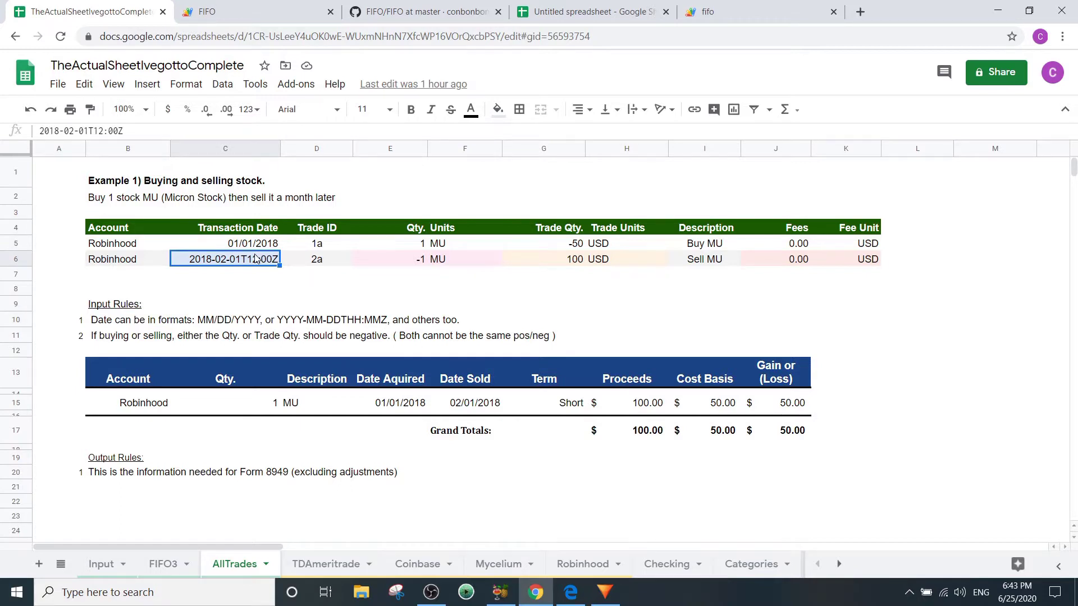
- Examine the trades' Trade ID, Qty. and Trade Qty. entries against the input rule on negative quantities
{"action": "key", "text": "Up"}
{"action": "key", "text": "Right"}
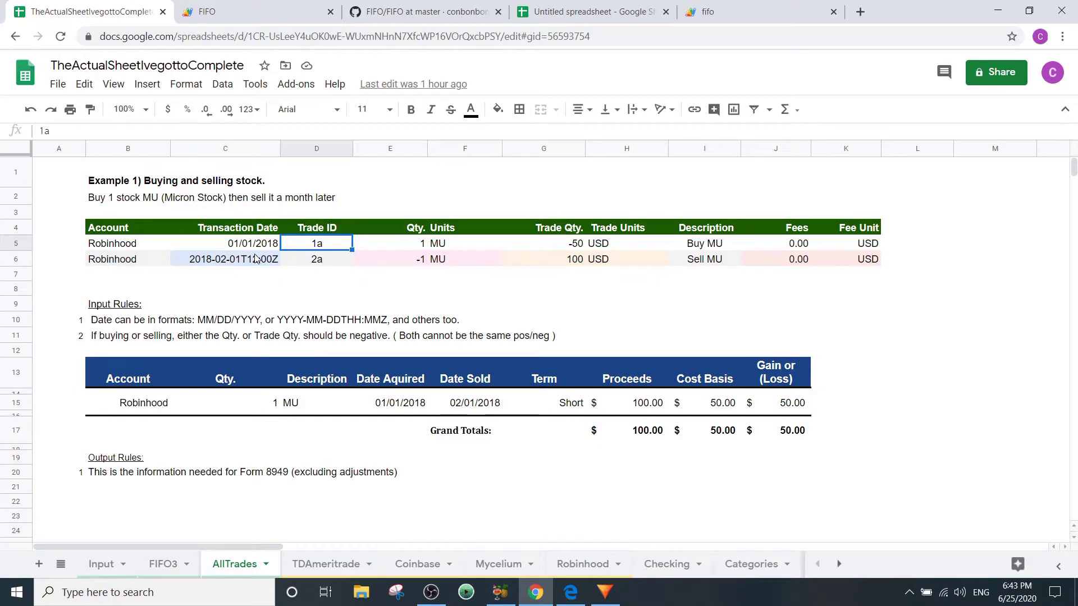
{"action": "left_click", "coordinate": [372, 247]}
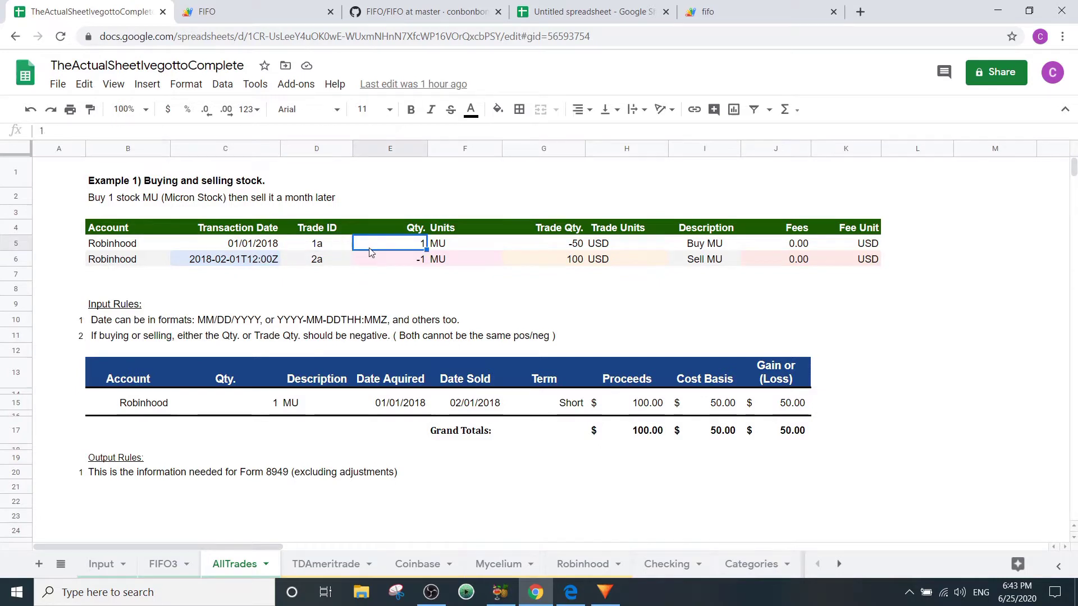
{"action": "left_click", "coordinate": [107, 337]}
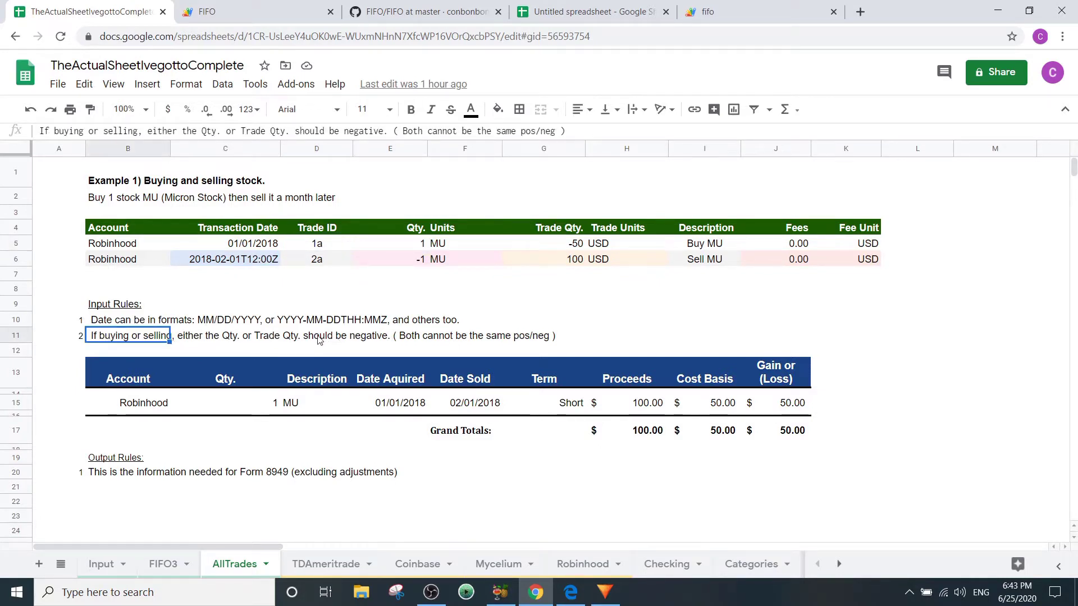
{"action": "left_click", "coordinate": [422, 245]}
{"action": "key", "text": "Left"}
{"action": "key", "text": "Right"}
{"action": "key", "text": "Right"}
{"action": "key", "text": "Right"}
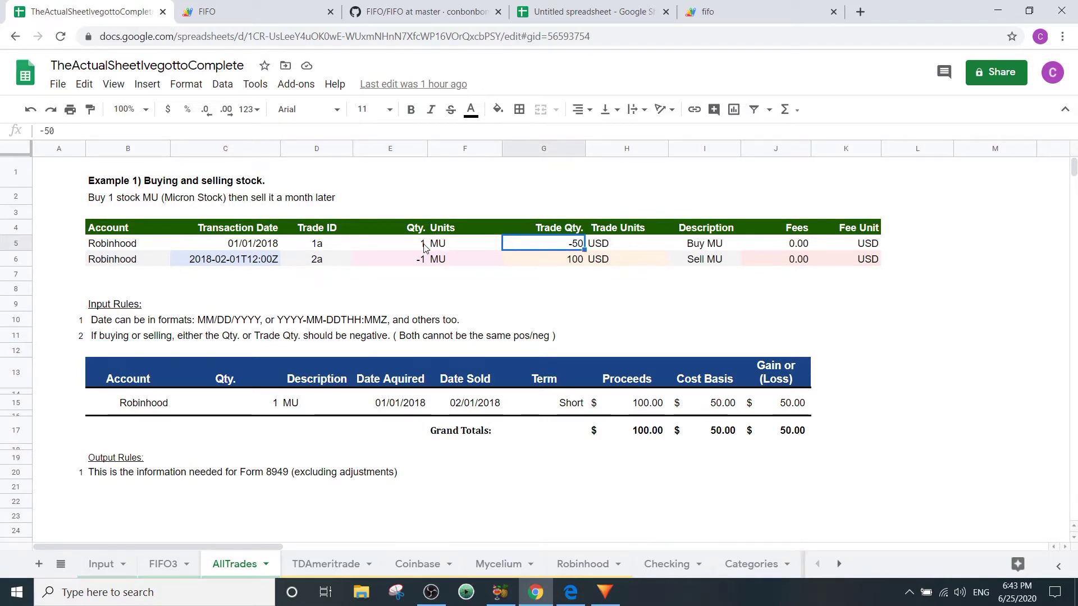
{"action": "key", "text": "Left"}
{"action": "key", "text": "Left"}
{"action": "key", "text": "Down"}
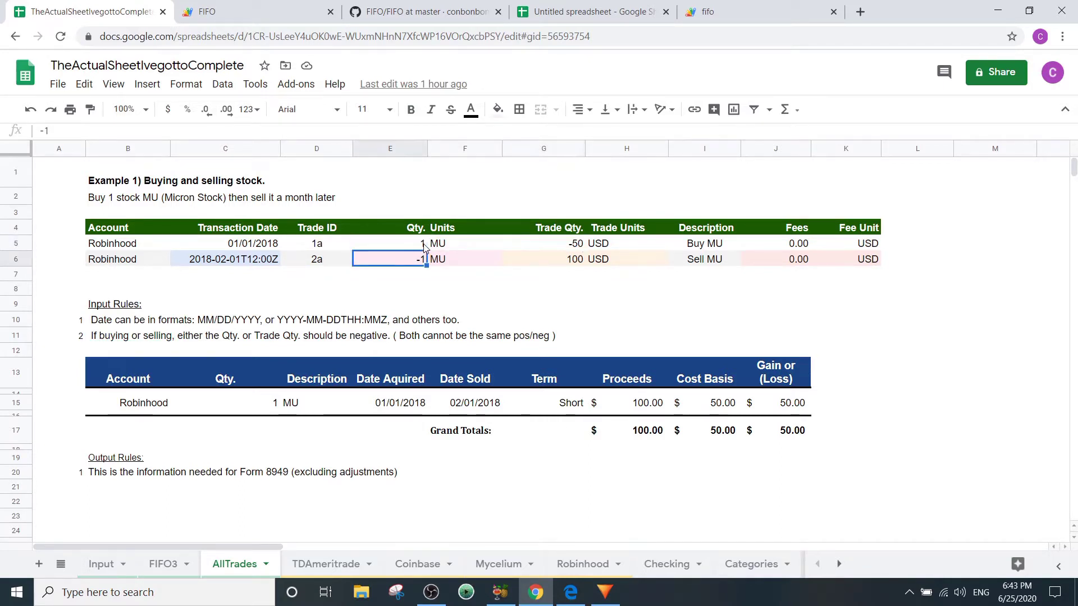
{"action": "key", "text": "Right"}
{"action": "key", "text": "Right"}
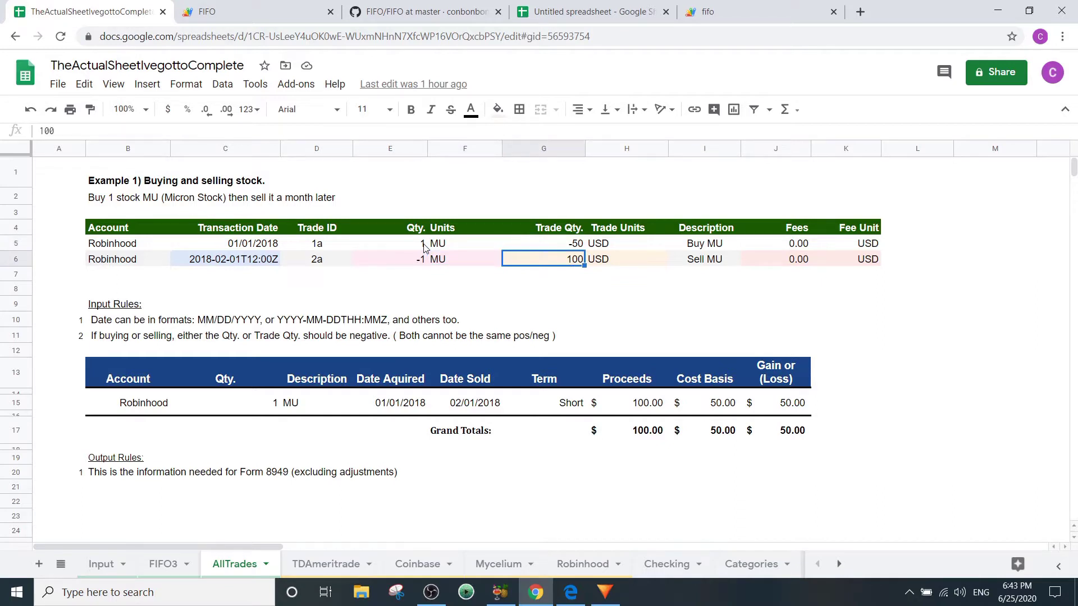
- Examine the Trade Units, Description, Fees and Fee Unit entries of the two example trades
{"action": "key", "text": "Right"}
{"action": "key", "text": "Right"}
{"action": "key", "text": "Up"}
{"action": "key", "text": "Down"}
{"action": "key", "text": "Up"}
{"action": "key", "text": "Right"}
{"action": "key", "text": "Right"}
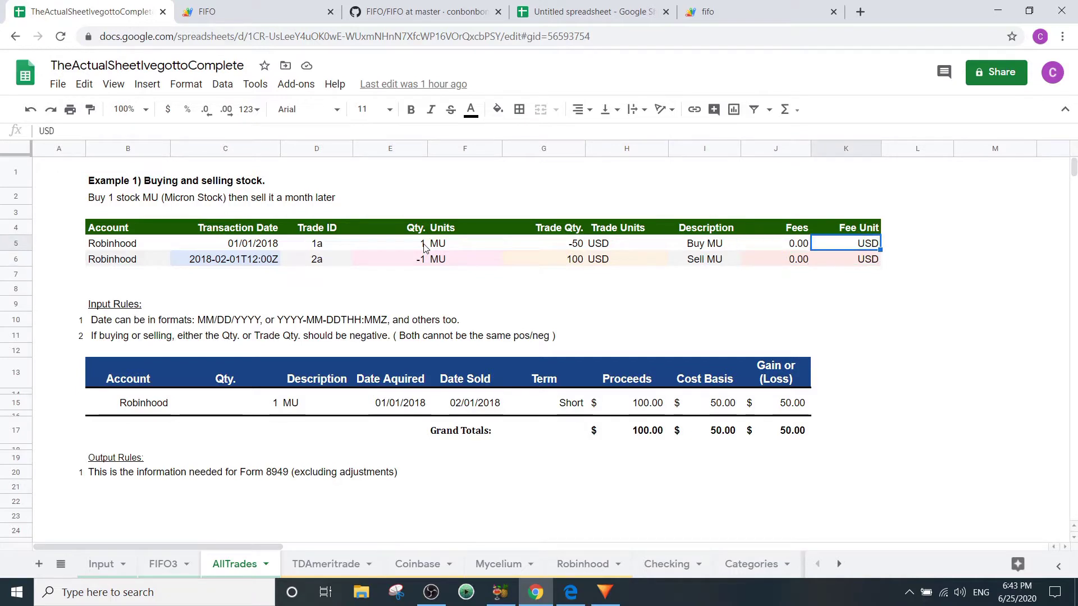
{"action": "key", "text": "Down"}
{"action": "key", "text": "Left"}
{"action": "key", "text": "Left"}
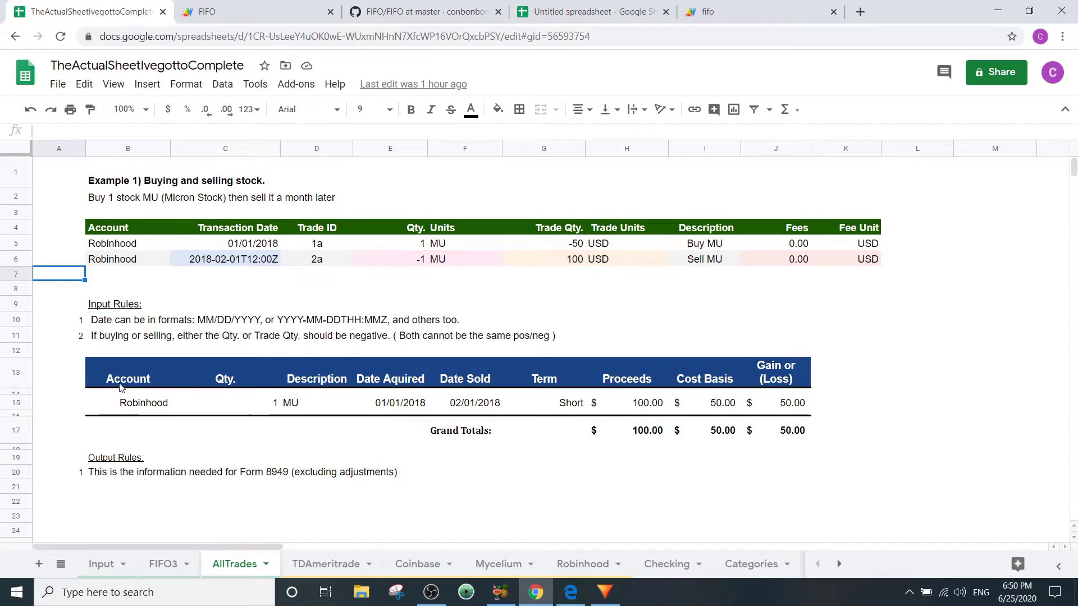
- Examine the Fifo formula and its input range behind Example 1's capital gains output table
{"action": "left_click", "coordinate": [120, 386]}
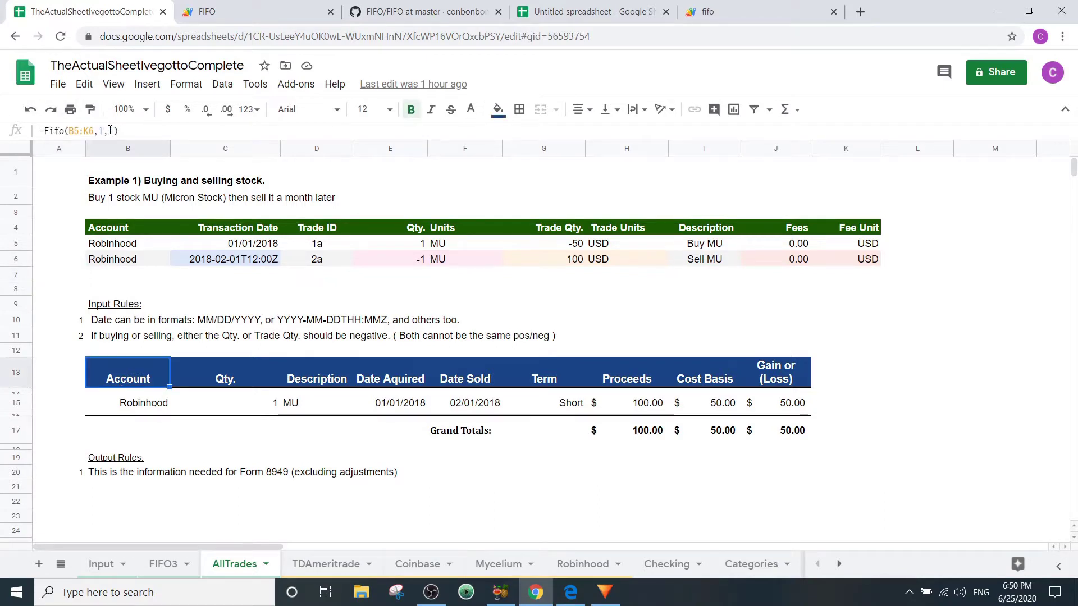
{"action": "left_click", "coordinate": [85, 131]}
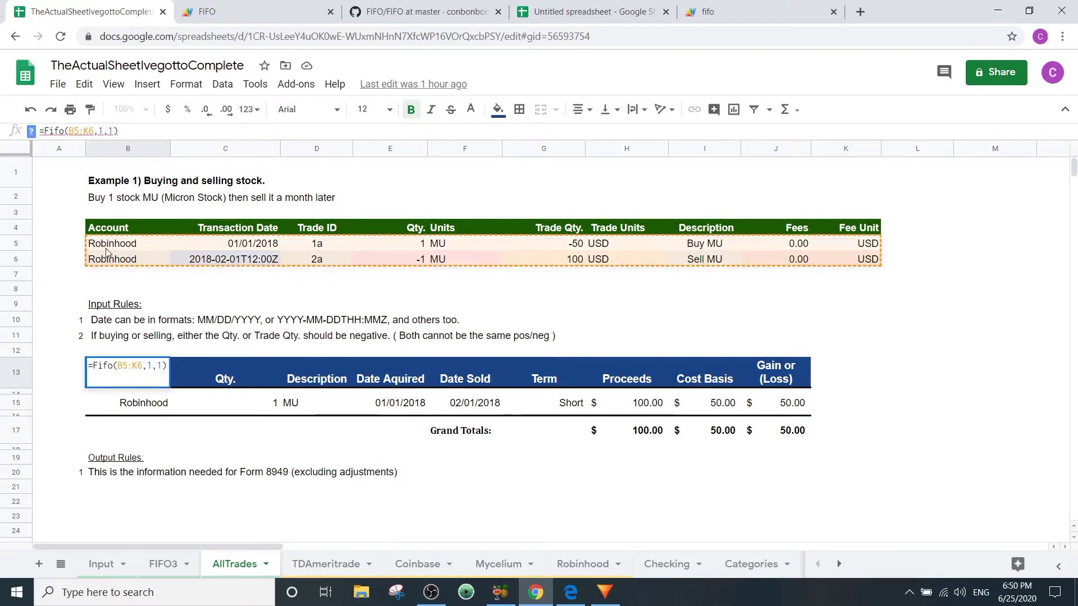
{"action": "key", "text": "Return"}
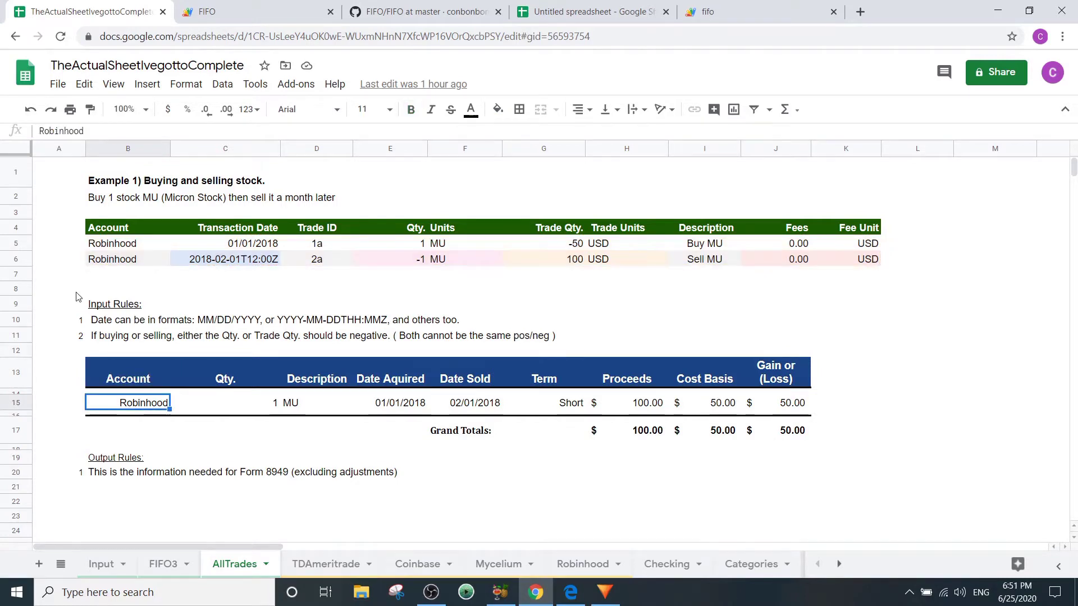
- Examine the Account, Qty., Description, date and Term entries in Example 1's output row
{"action": "key", "text": "shift+Right"}
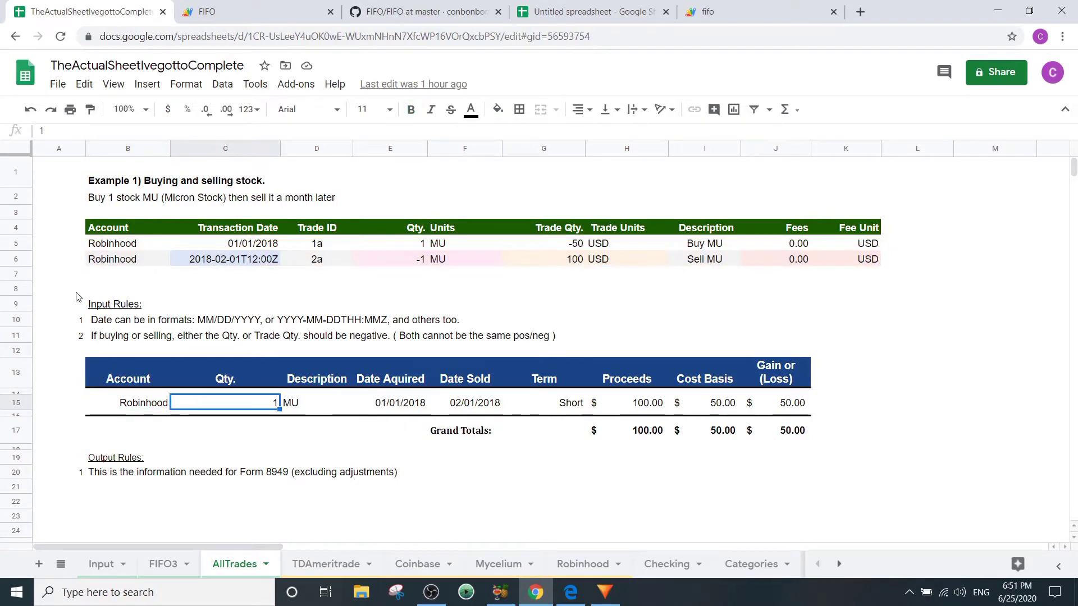
{"action": "key", "text": "shift+Left"}
{"action": "key", "text": "Right"}
{"action": "key", "text": "Right"}
{"action": "key", "text": "Right"}
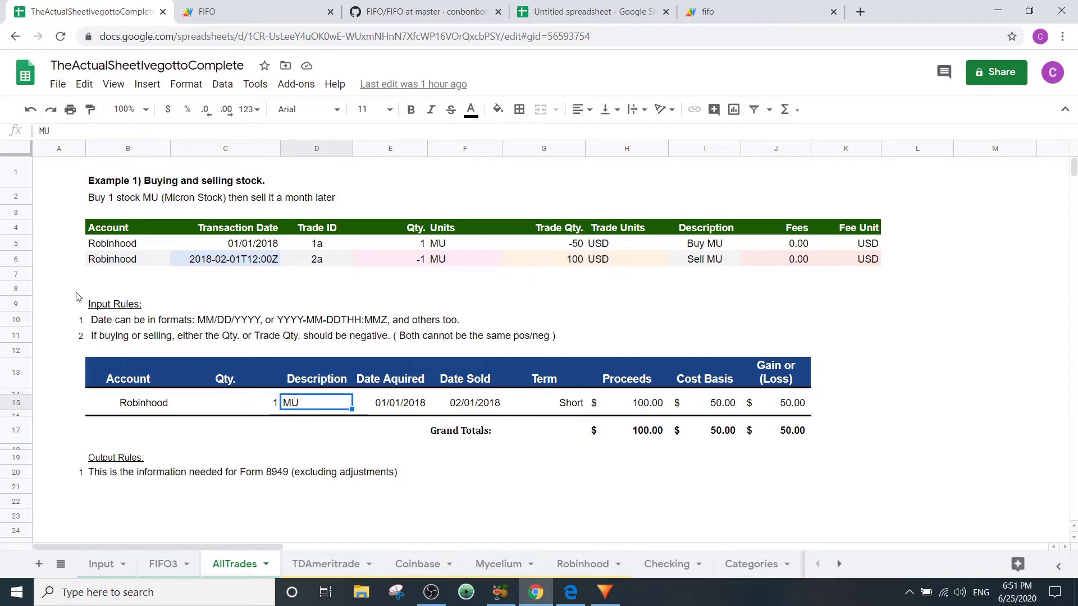
{"action": "key", "text": "Right"}
{"action": "key", "text": "Right"}
{"action": "key", "text": "Right"}
{"action": "key", "text": "Right"}
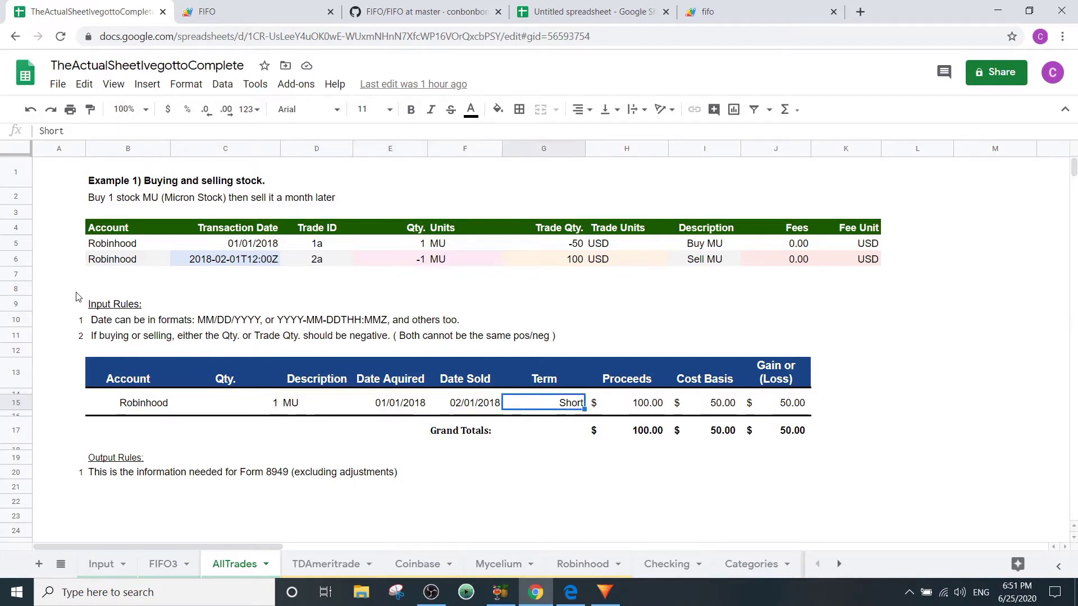
- Examine the Proceeds, Cost Basis and Gain or (Loss) grand totals of Example 1's output
{"action": "key", "text": "Right"}
{"action": "key", "text": "Down"}
{"action": "key", "text": "Down"}
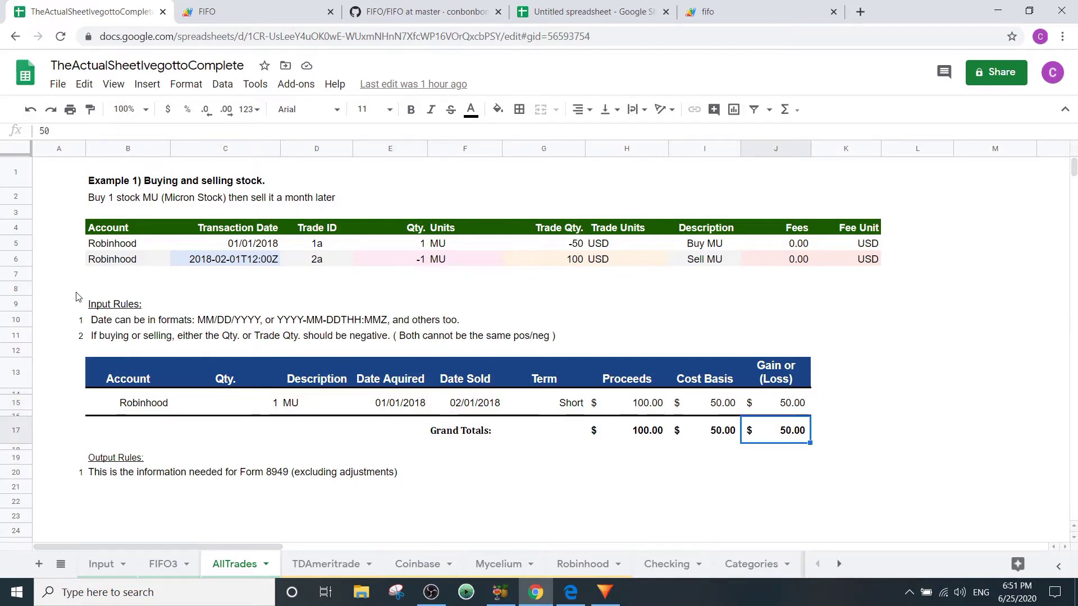
{"action": "key", "text": "Left"}
{"action": "key", "text": "Left"}
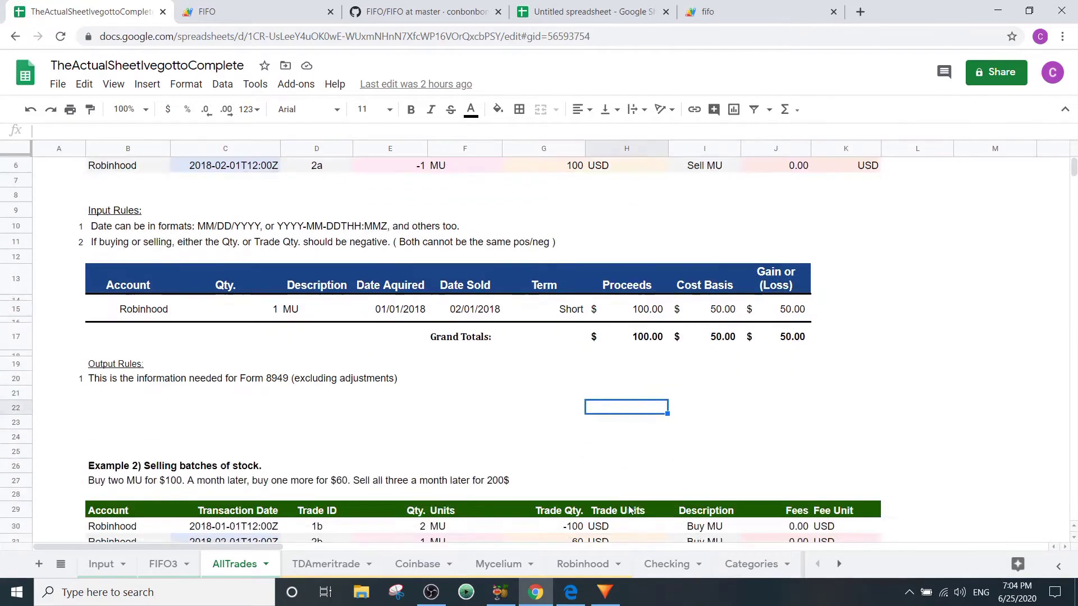
- Examine Example 2's trades, checking the Account and Units entries against the case sensitivity rule
{"action": "scroll", "coordinate": [631, 510], "scroll_direction": "down", "scroll_amount": 1}
{"action": "scroll", "coordinate": [630, 509], "scroll_direction": "down", "scroll_amount": 5}
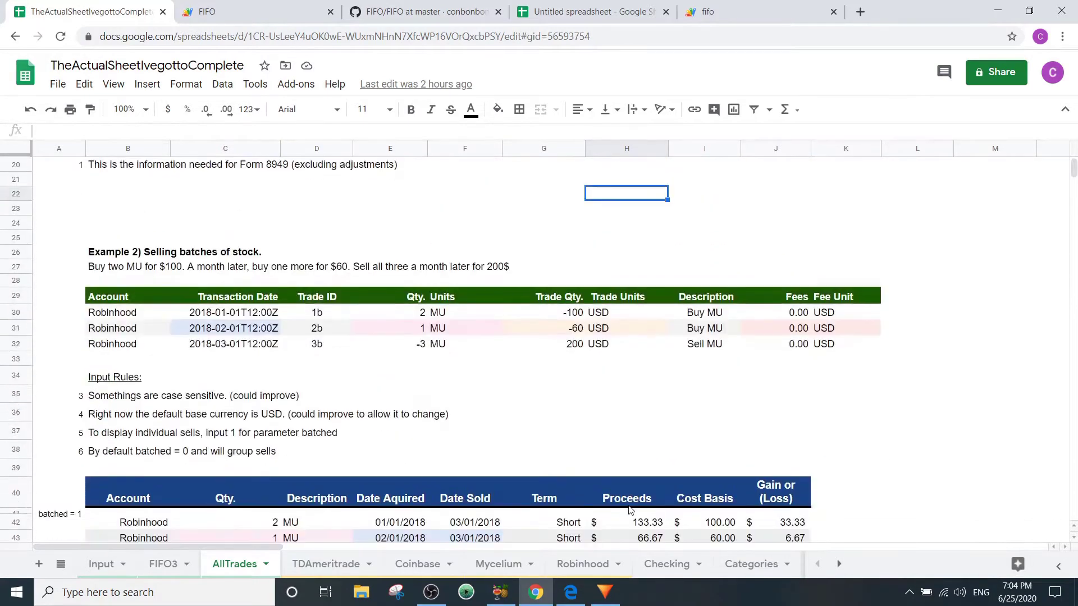
{"action": "scroll", "coordinate": [631, 510], "scroll_direction": "down", "scroll_amount": 2}
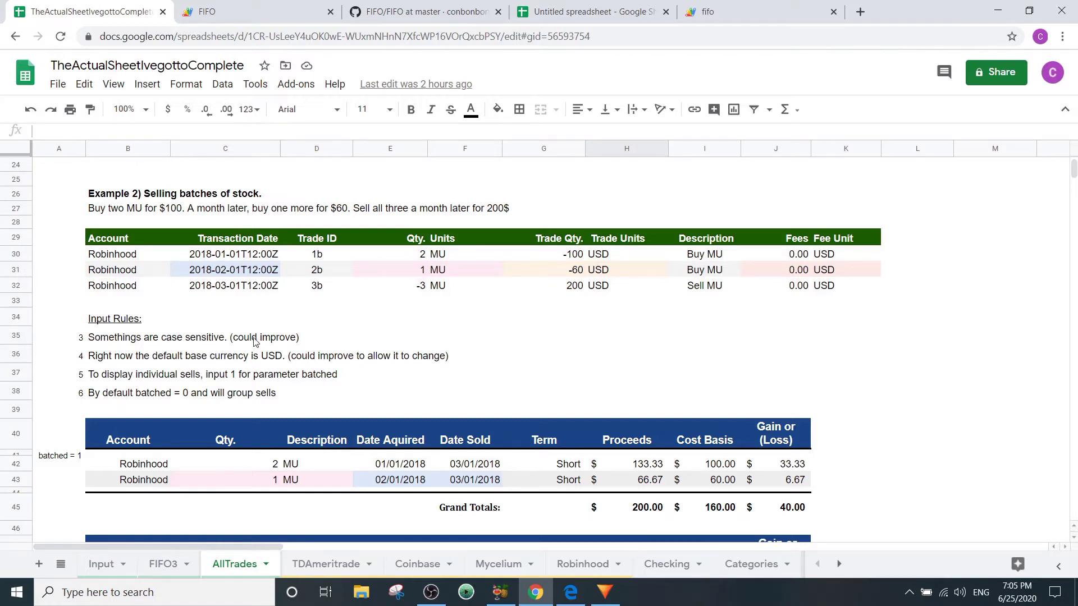
{"action": "left_click", "coordinate": [114, 272]}
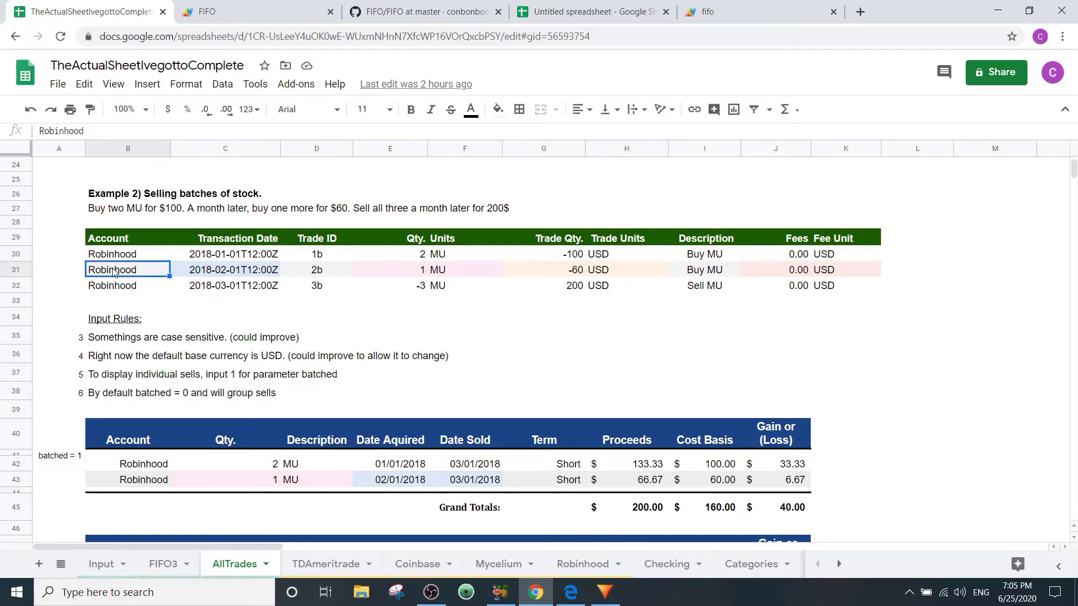
{"action": "left_click", "coordinate": [466, 272]}
{"action": "left_click_drag", "start_coordinate": [461, 275], "coordinate": [504, 283]}
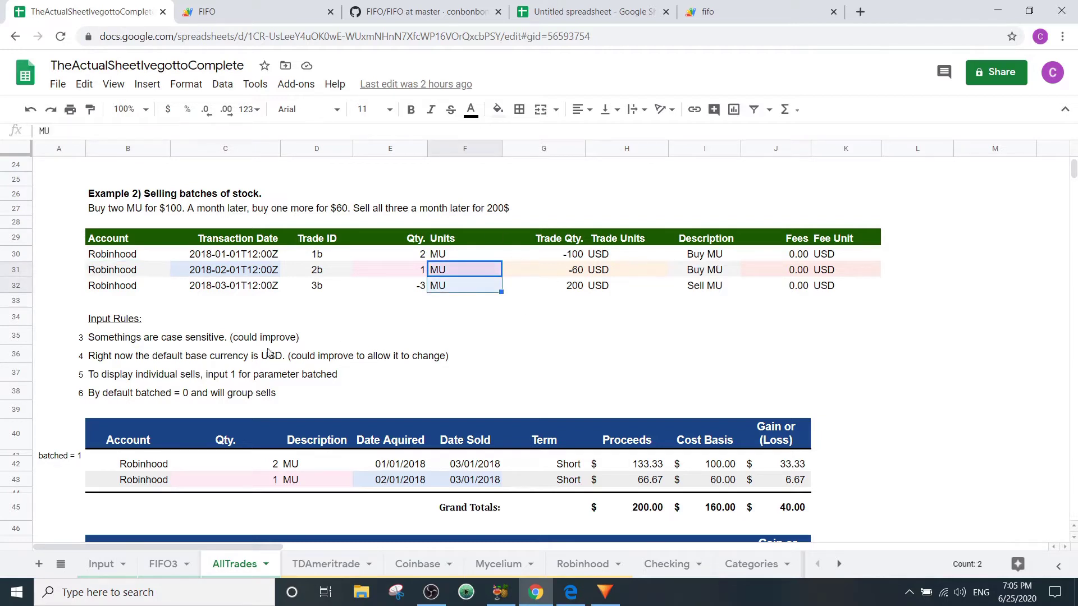
- Examine the input rules on base currency and batching, and the acquisition dates in the batched = 1 output
{"action": "left_click", "coordinate": [59, 355]}
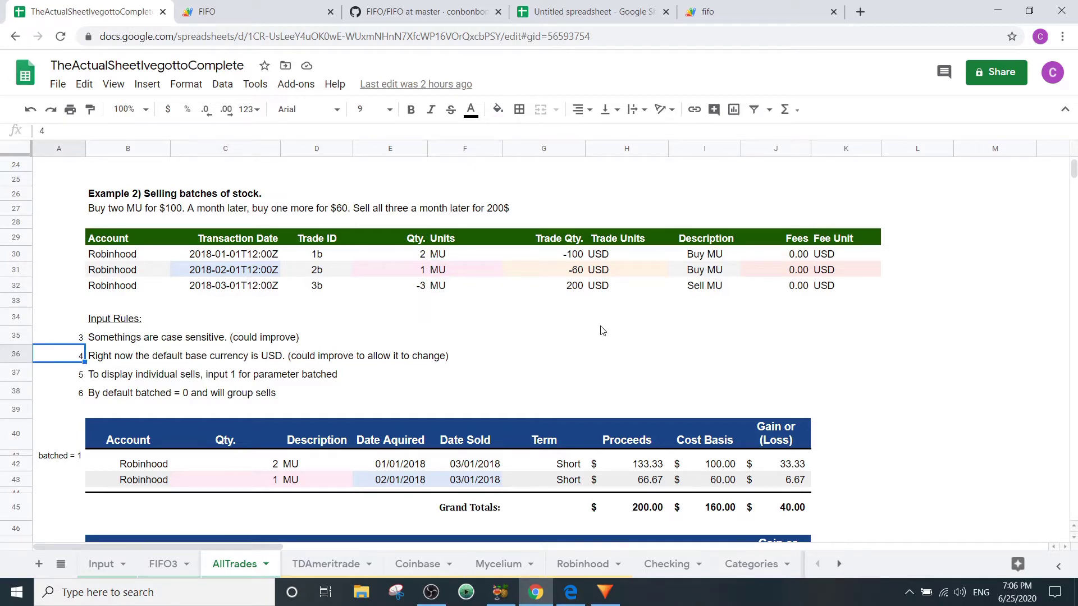
{"action": "key", "text": "Down"}
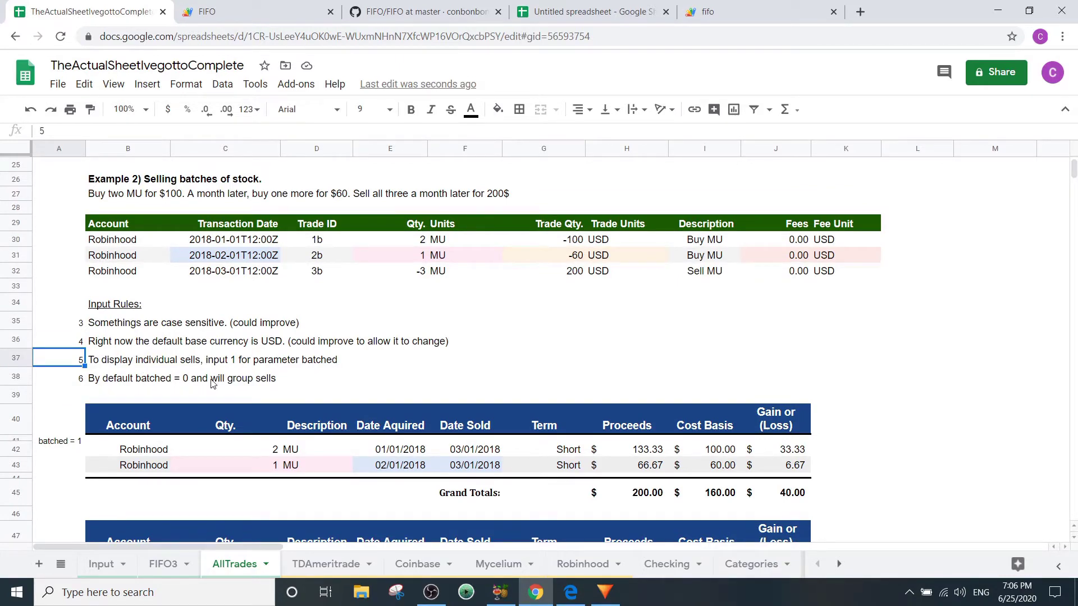
{"action": "scroll", "coordinate": [168, 365], "scroll_direction": "down", "scroll_amount": 3}
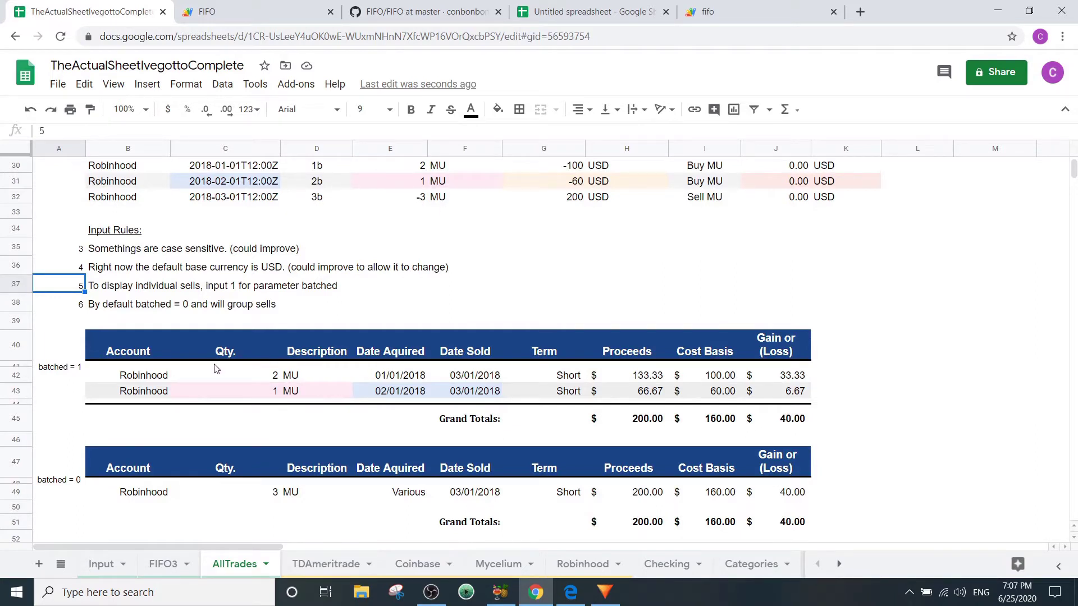
{"action": "left_click", "coordinate": [376, 382]}
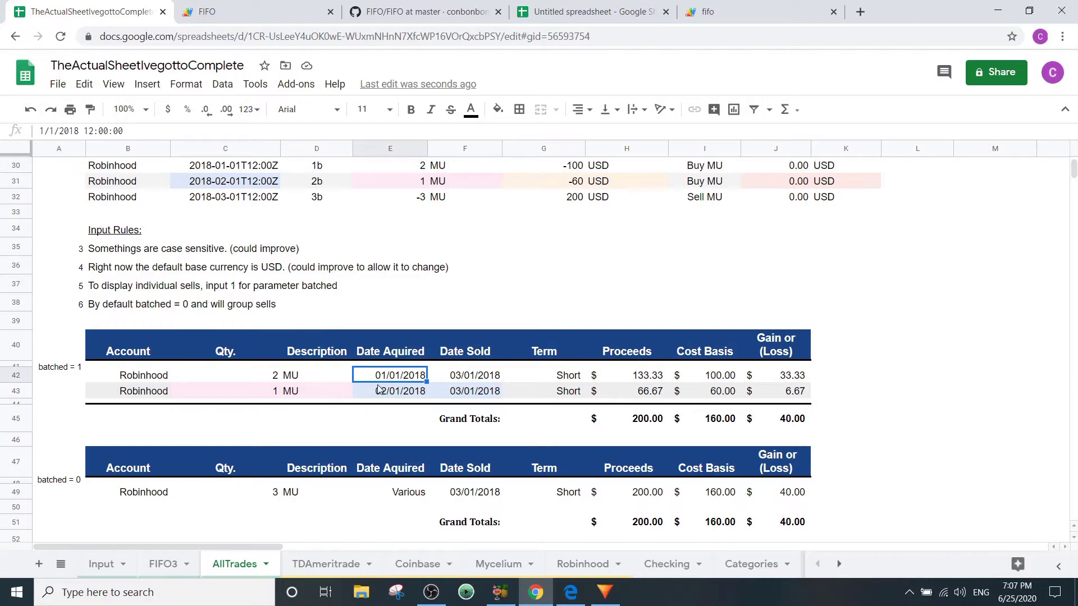
{"action": "left_click", "coordinate": [385, 394]}
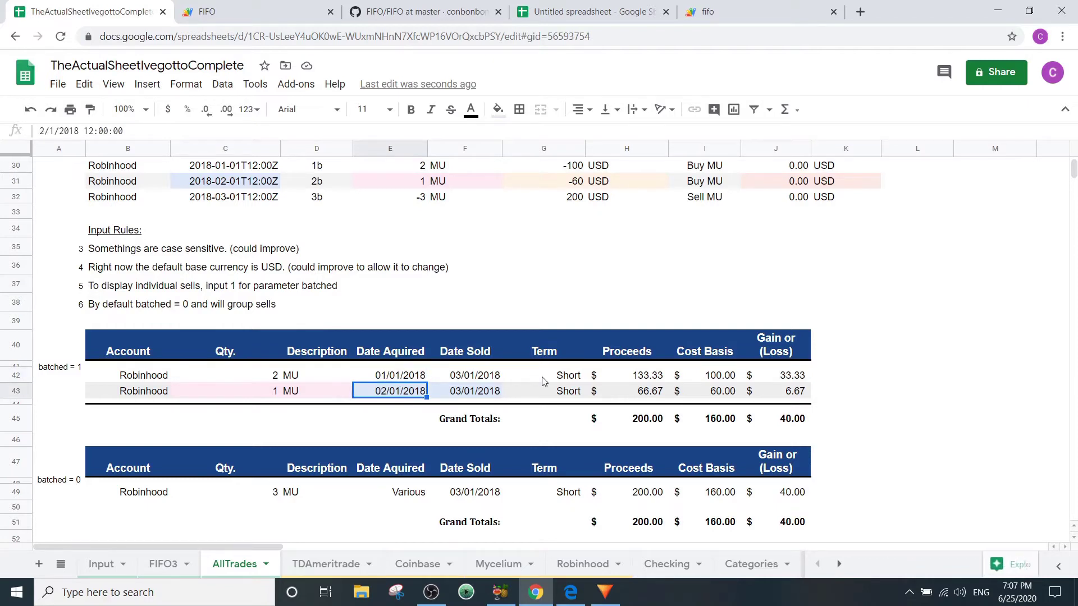
- Examine the grouped sell in the batched = 0 output, from Account to Term
{"action": "scroll", "coordinate": [236, 464], "scroll_direction": "down", "scroll_amount": 1}
{"action": "left_click", "coordinate": [236, 463]}
{"action": "left_click", "coordinate": [125, 467]}
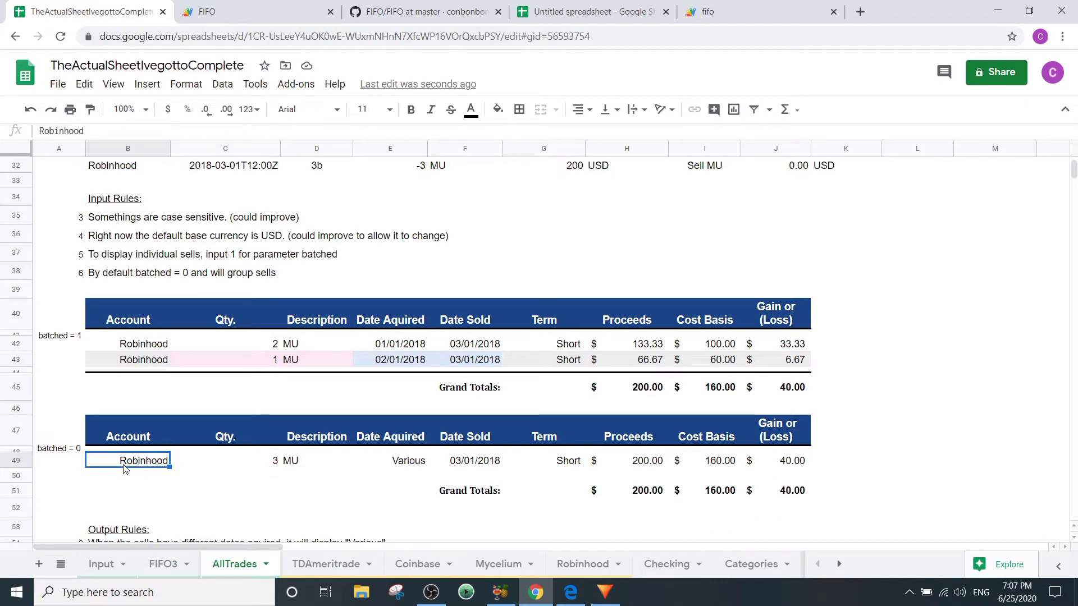
{"action": "left_click", "coordinate": [255, 463]}
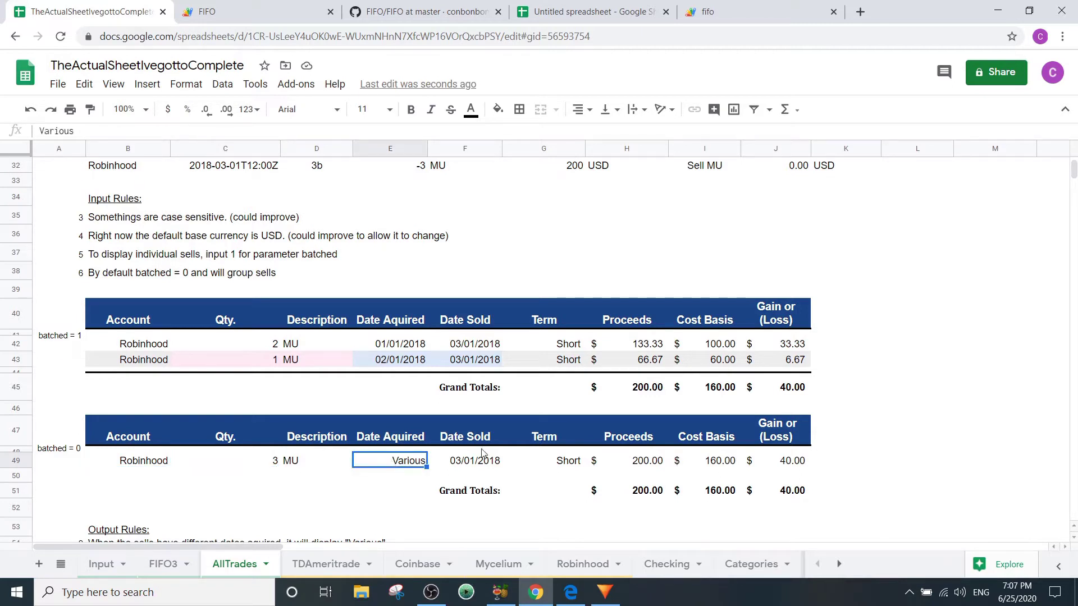
{"action": "left_click", "coordinate": [544, 468]}
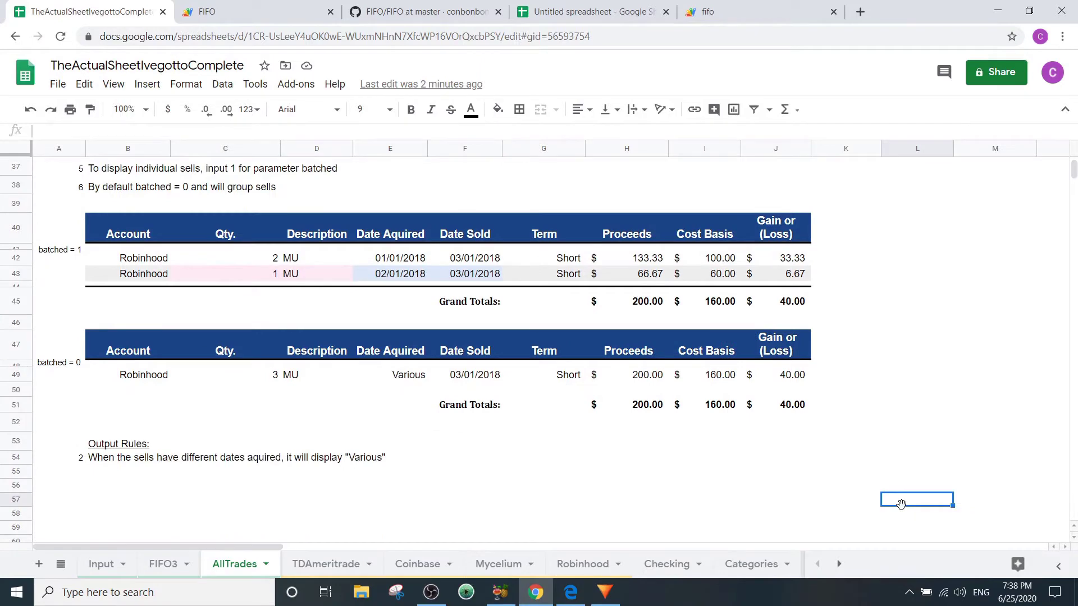
- Examine Example 3's mixed-term trades, the sorted parameter rules and both output tables
{"action": "scroll", "coordinate": [904, 510], "scroll_direction": "down", "scroll_amount": 6}
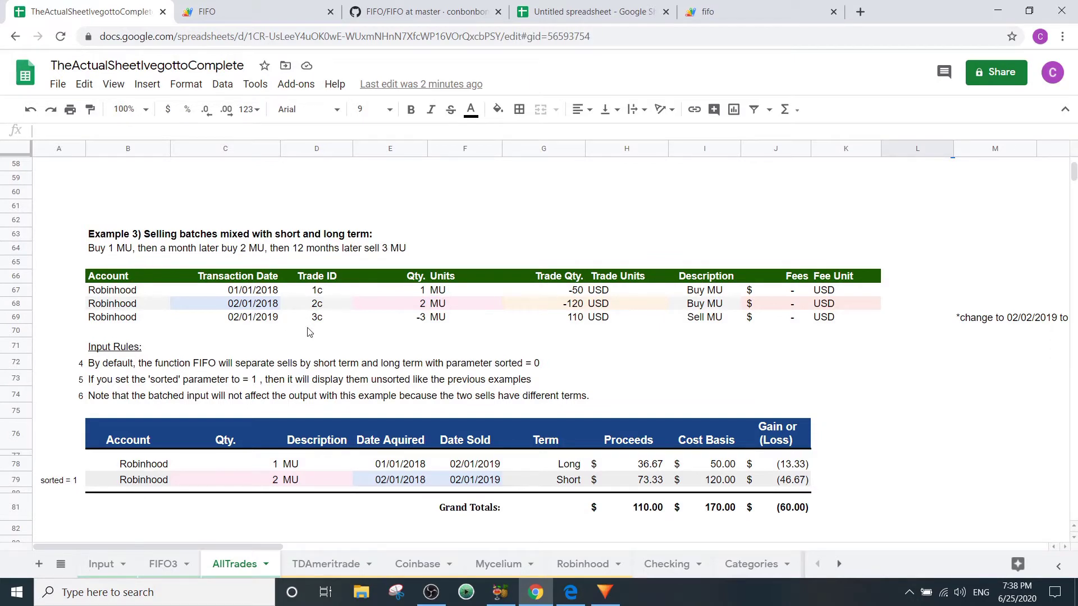
{"action": "scroll", "coordinate": [219, 376], "scroll_direction": "down", "scroll_amount": 3}
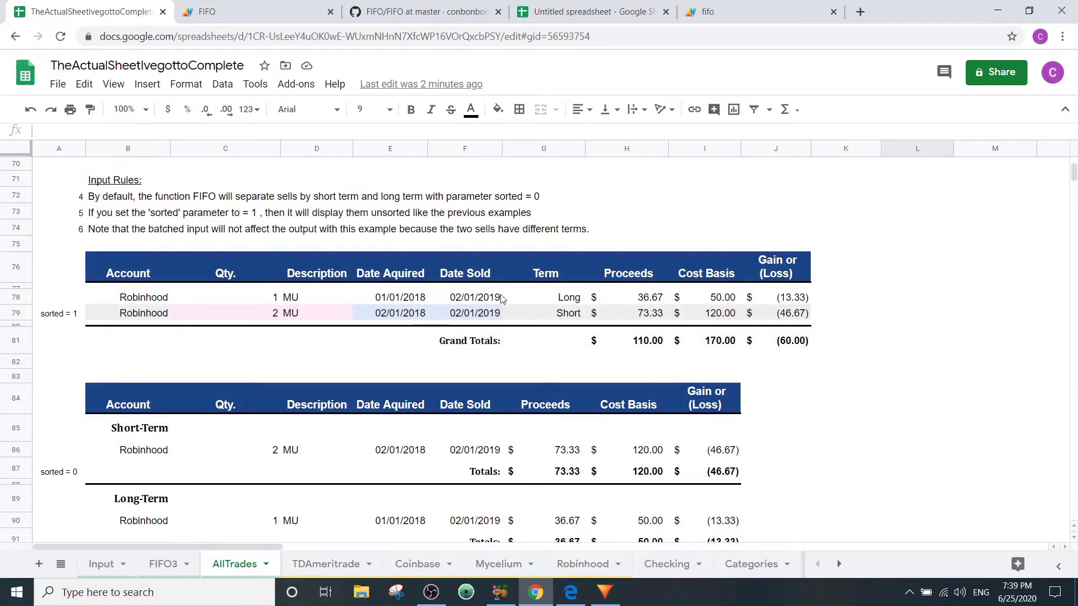
{"action": "scroll", "coordinate": [374, 357], "scroll_direction": "down", "scroll_amount": 1}
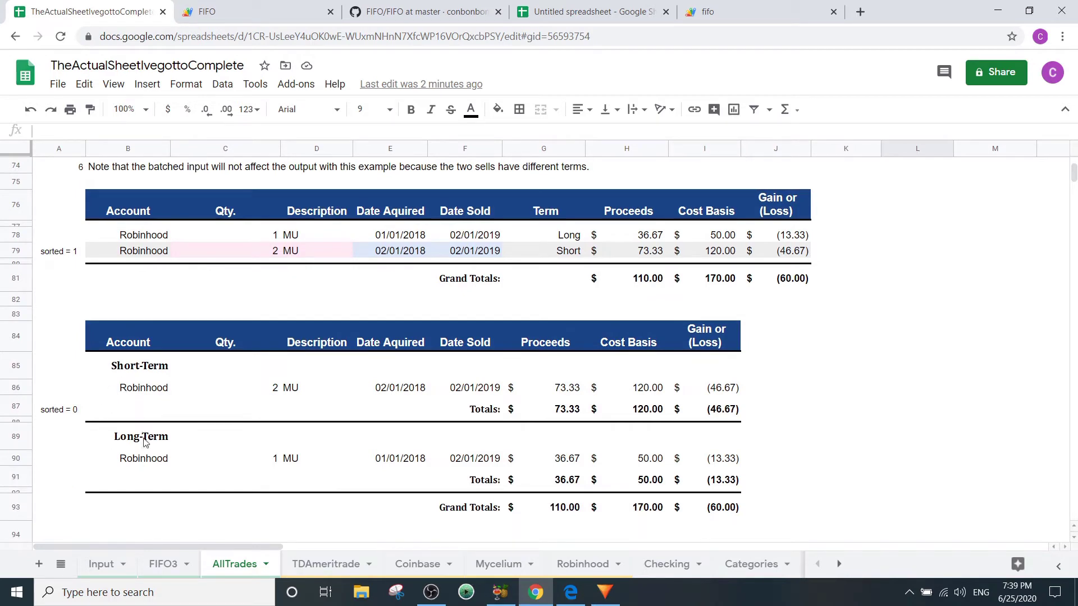
- Examine the sorted argument in the fifo formula of the sorted = 1 table and the output rule on long-term sells
{"action": "left_click", "coordinate": [127, 217]}
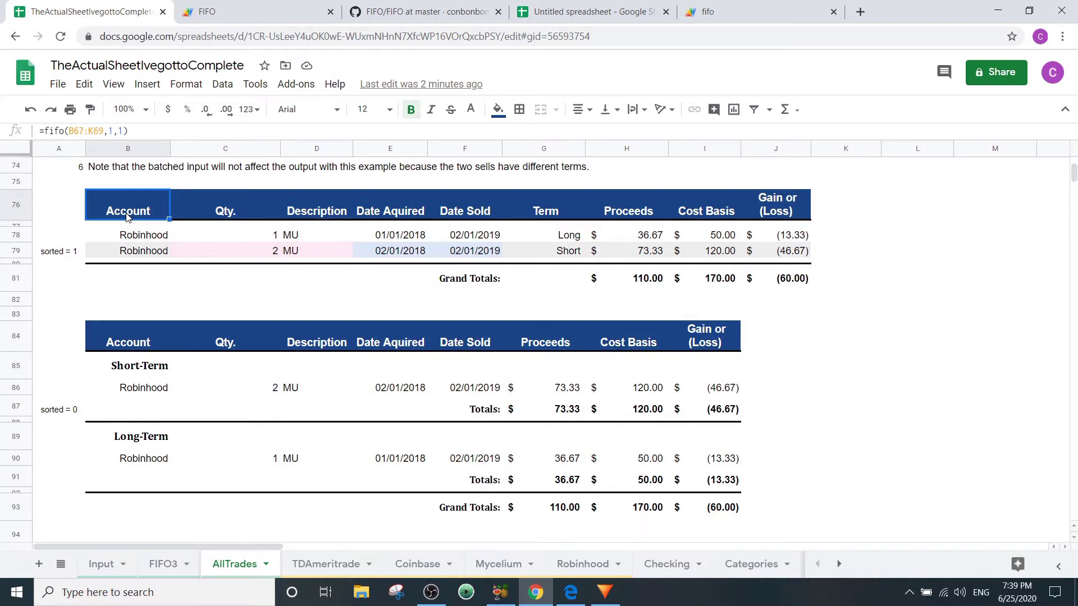
{"action": "left_click", "coordinate": [122, 132]}
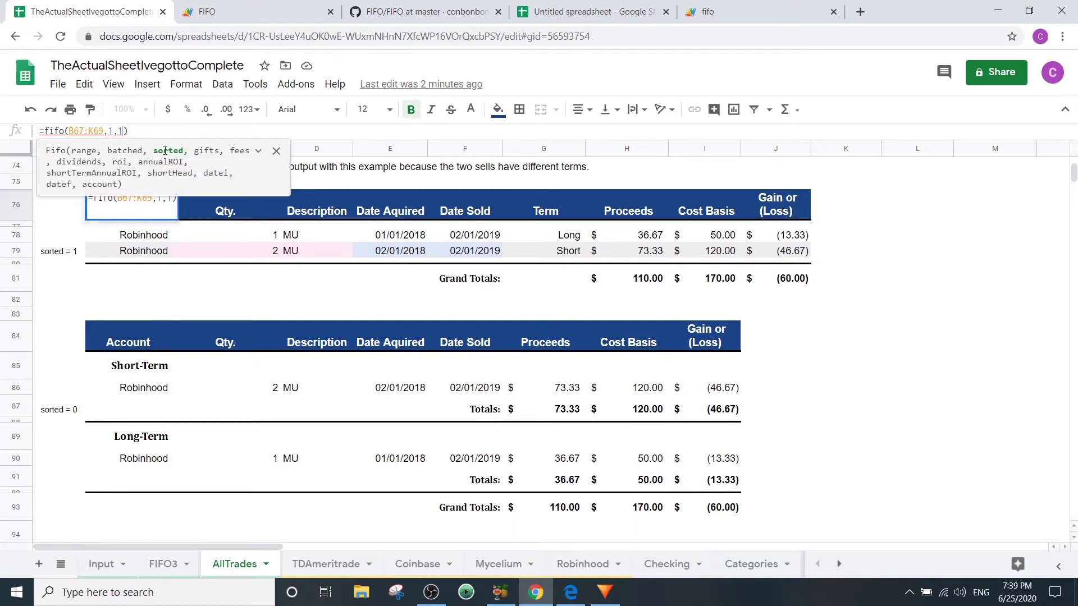
{"action": "left_click", "coordinate": [277, 150]}
{"action": "scroll", "coordinate": [167, 373], "scroll_direction": "down", "scroll_amount": 1}
{"action": "scroll", "coordinate": [167, 373], "scroll_direction": "down", "scroll_amount": 3}
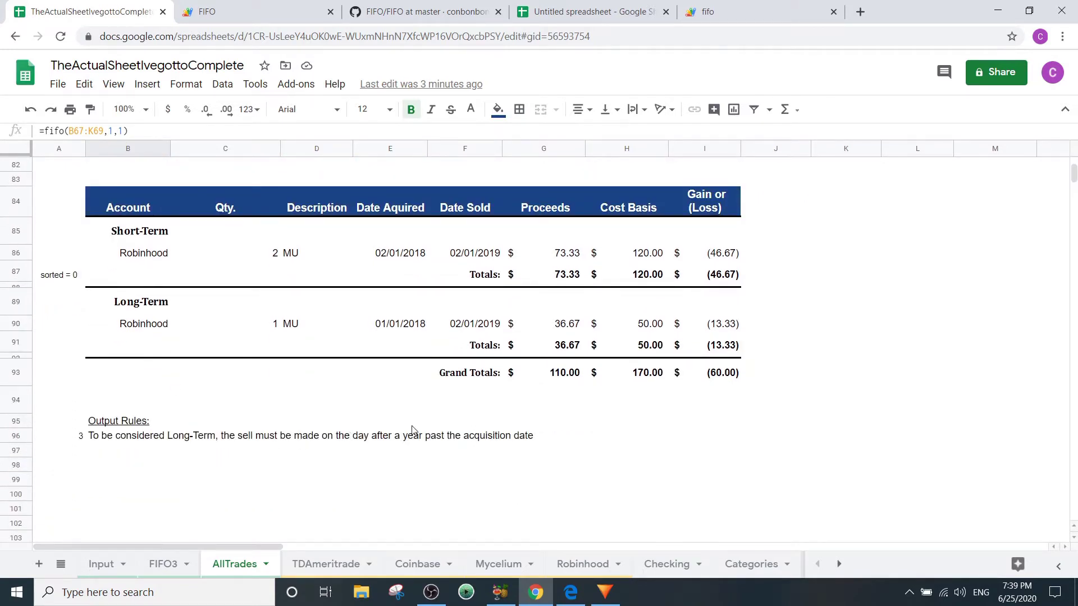
- Change the transaction date of Example 3's sell trade 3c to 02/02/2019
{"action": "scroll", "coordinate": [412, 430], "scroll_direction": "up", "scroll_amount": 7}
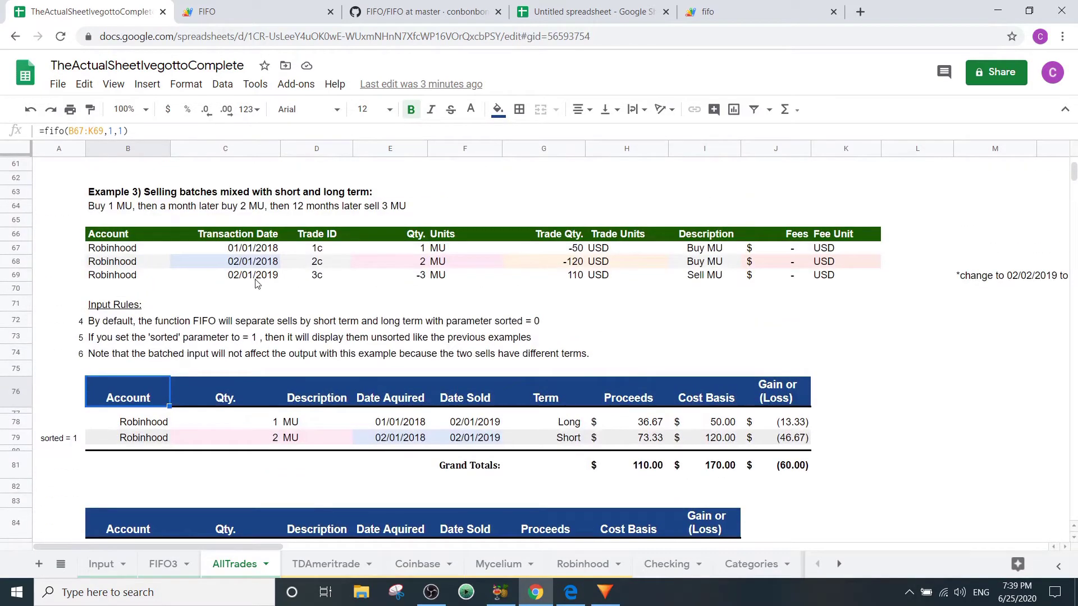
{"action": "left_click", "coordinate": [257, 280]}
{"action": "left_click", "coordinate": [65, 130]}
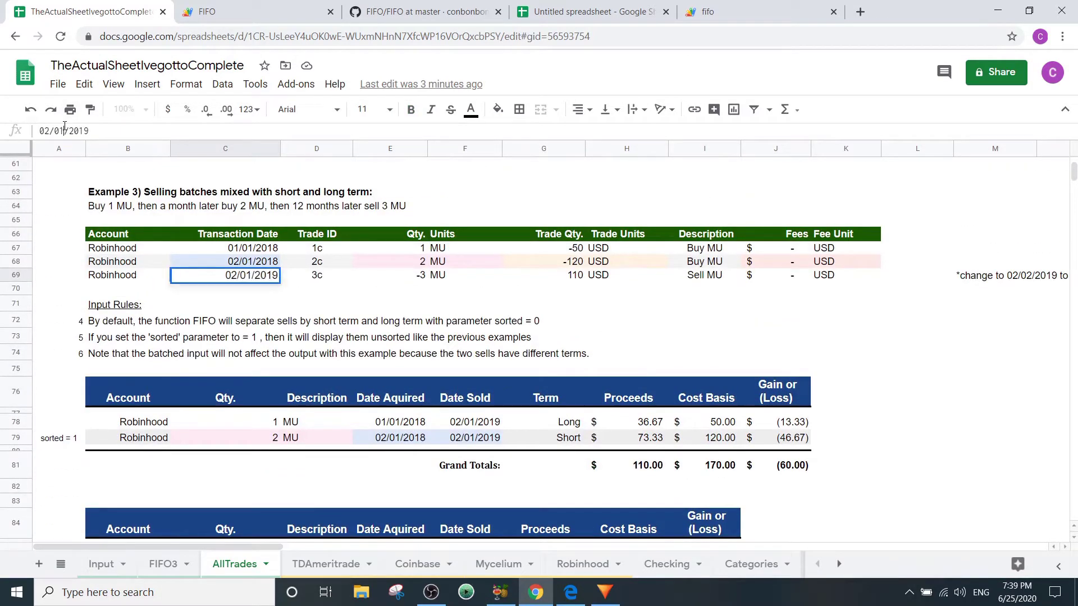
{"action": "key", "text": "BackSpace"}
{"action": "type", "text": "2"}
{"action": "key", "text": "Return"}
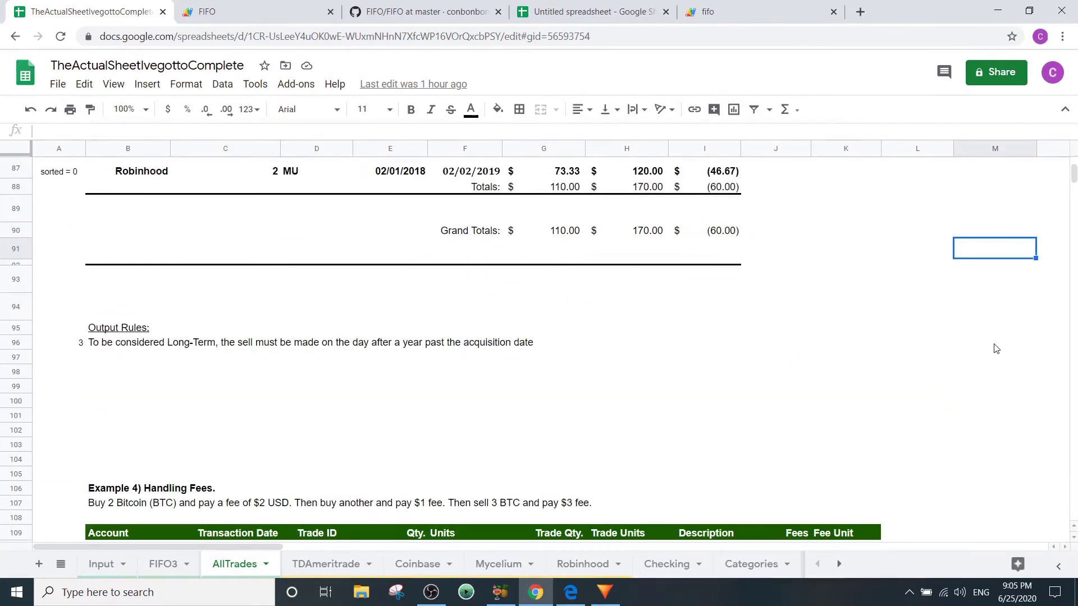
- Examine Example 4's Bitcoin trades, their Fees entries and the input rules on handling fees
{"action": "scroll", "coordinate": [996, 349], "scroll_direction": "down", "scroll_amount": 5}
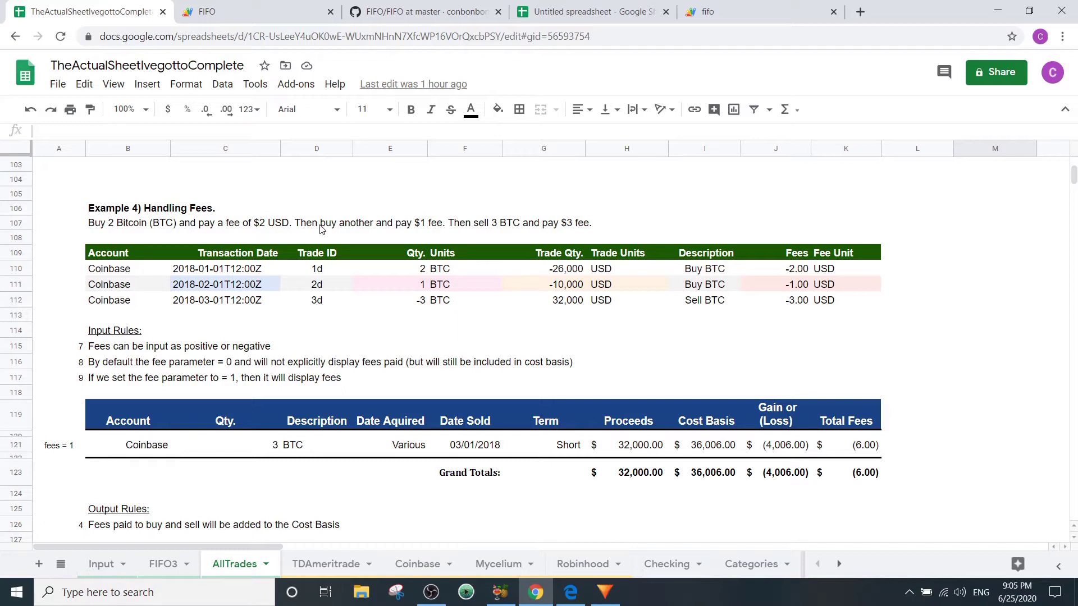
{"action": "scroll", "coordinate": [747, 365], "scroll_direction": "down", "scroll_amount": 1}
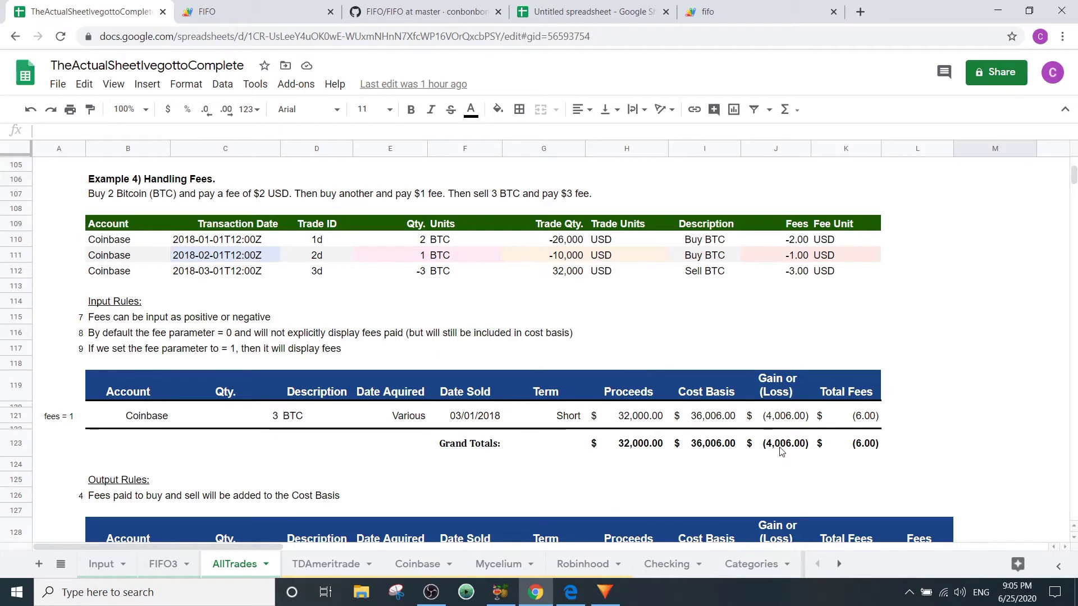
{"action": "left_click_drag", "start_coordinate": [797, 240], "coordinate": [793, 276]}
{"action": "left_click", "coordinate": [627, 285]}
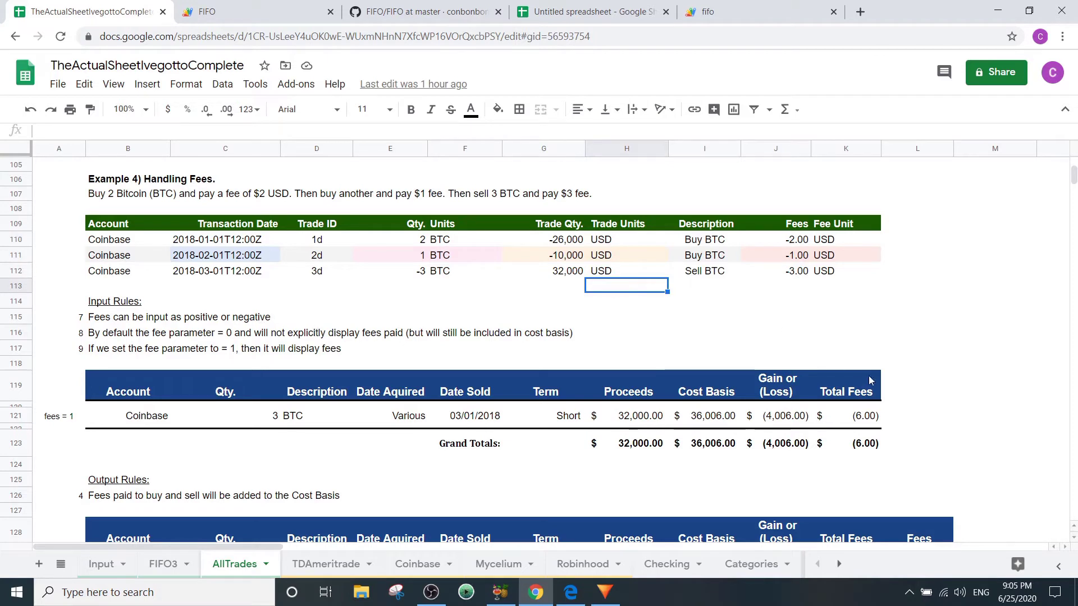
- Examine the Total Fees column, the FIFO formula and the Cost Basis column of Example 4's fees = 1 output
{"action": "left_click_drag", "start_coordinate": [874, 383], "coordinate": [854, 452]}
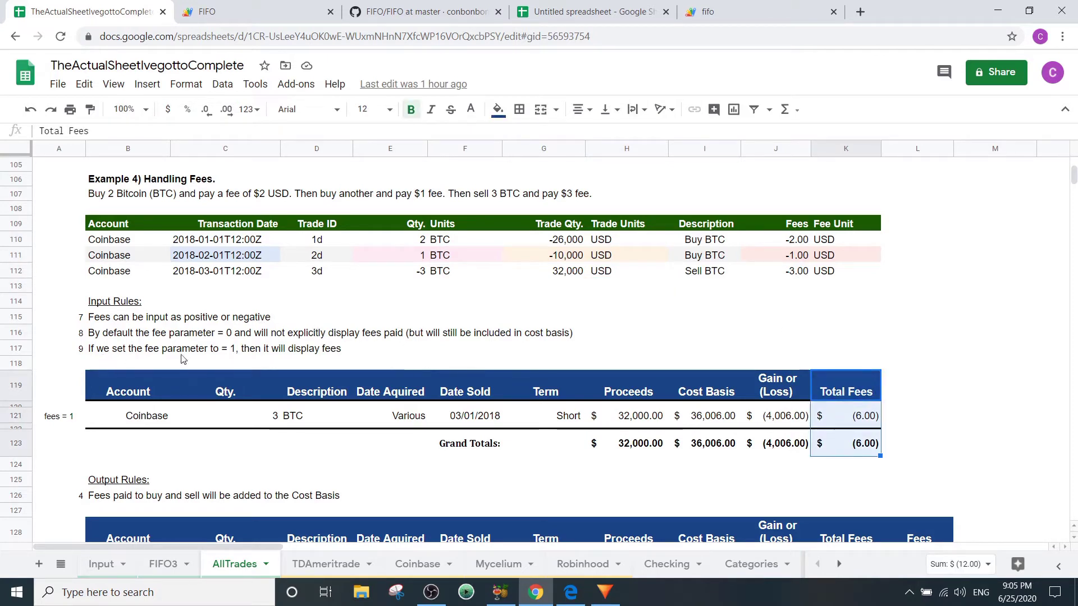
{"action": "left_click", "coordinate": [142, 382]}
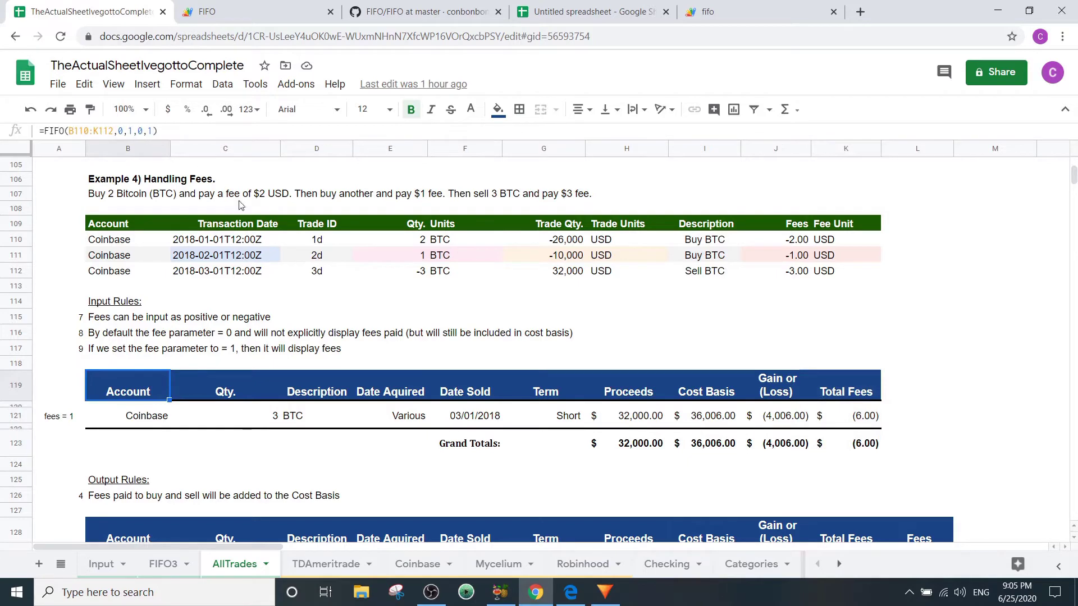
{"action": "scroll", "coordinate": [584, 337], "scroll_direction": "down", "scroll_amount": 3}
{"action": "left_click", "coordinate": [704, 281]}
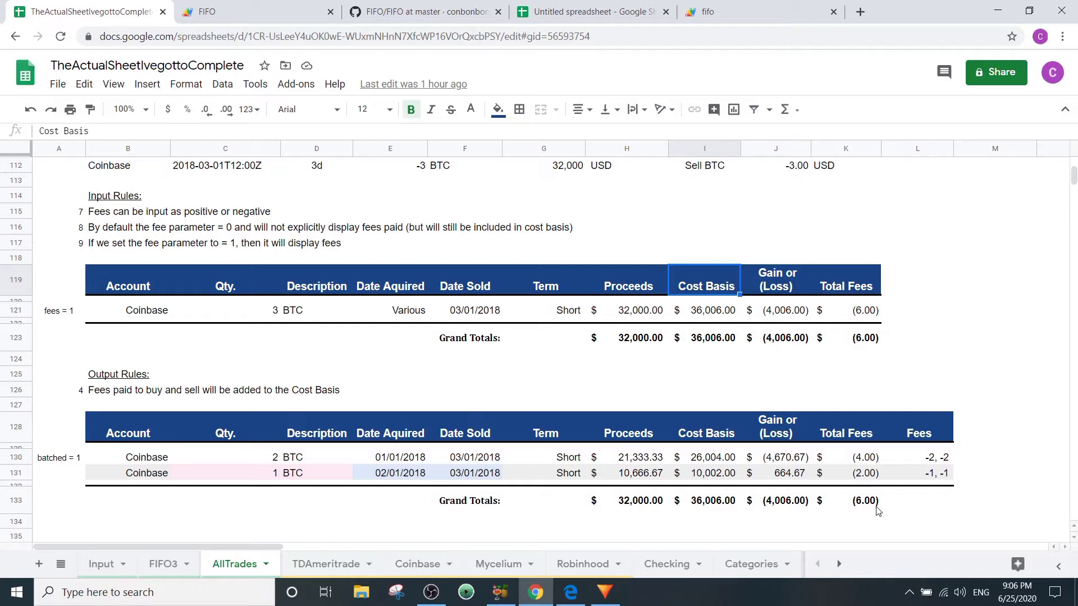
- Examine Example 4's batched = 1 output and Example 4.2's trades for selling only 2.5 BTC
{"action": "scroll", "coordinate": [879, 511], "scroll_direction": "down", "scroll_amount": 1}
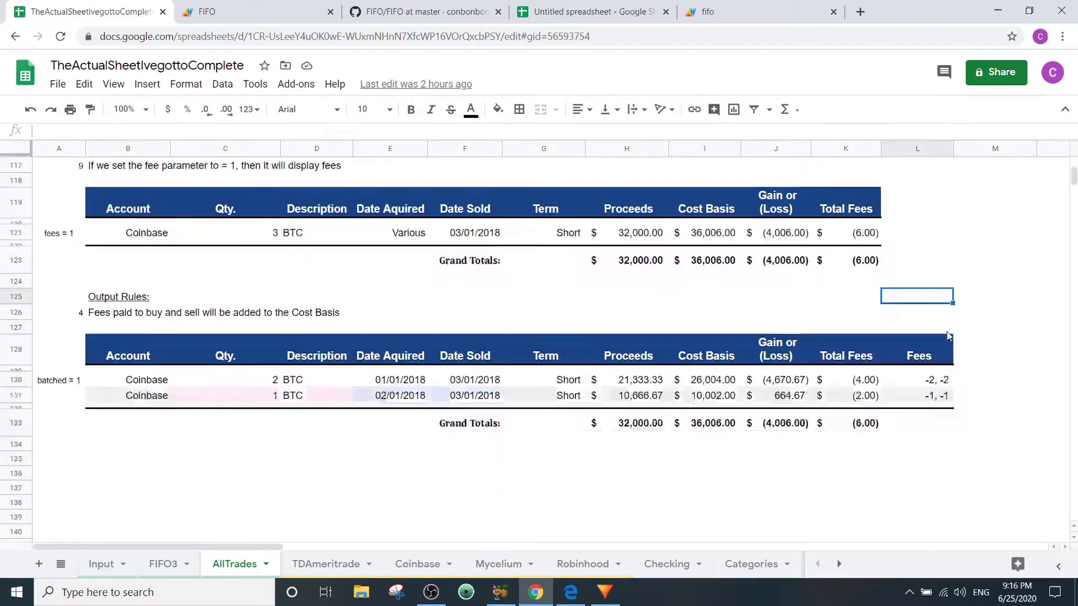
{"action": "scroll", "coordinate": [947, 335], "scroll_direction": "down", "scroll_amount": 5}
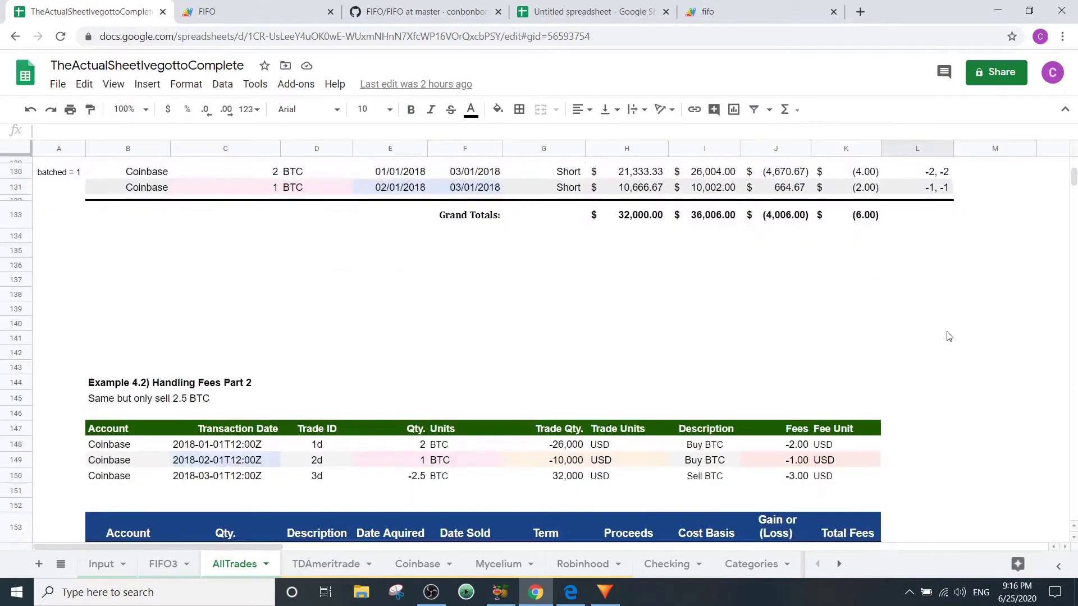
{"action": "scroll", "coordinate": [948, 336], "scroll_direction": "down", "scroll_amount": 4}
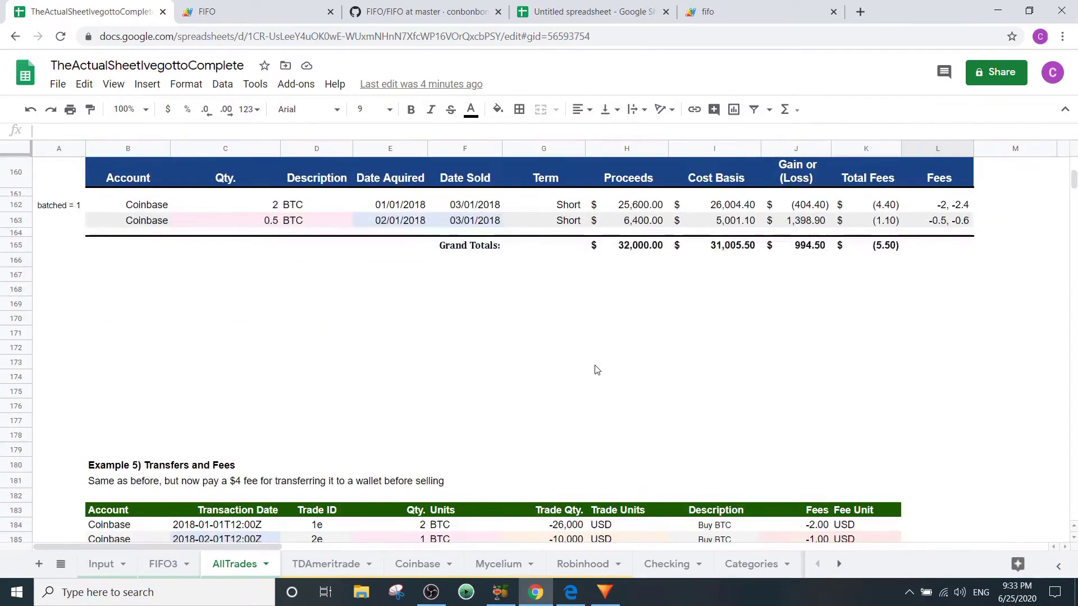
- Examine the description, quantity and account of Example 5's trade 3e, the transfer from Coinbase to the wallet
{"action": "scroll", "coordinate": [168, 345], "scroll_direction": "down", "scroll_amount": 2}
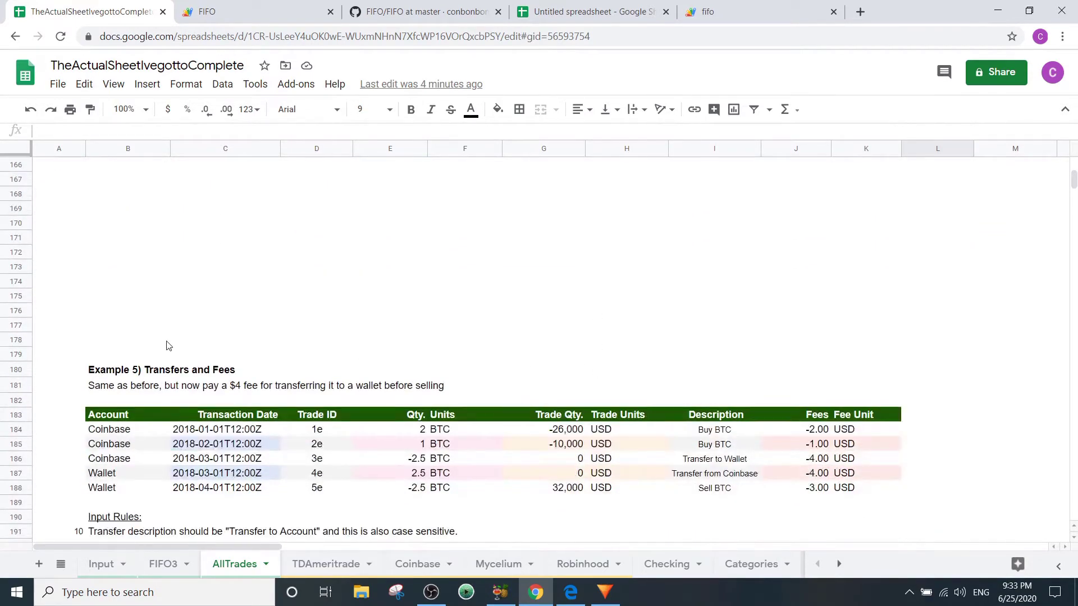
{"action": "scroll", "coordinate": [167, 345], "scroll_direction": "down", "scroll_amount": 2}
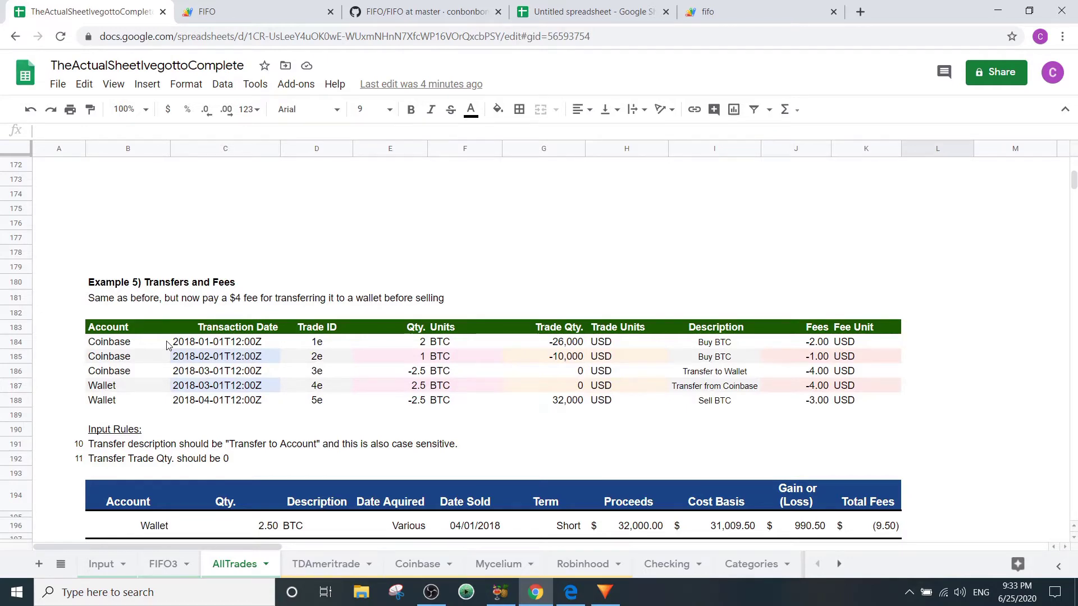
{"action": "scroll", "coordinate": [166, 346], "scroll_direction": "down", "scroll_amount": 2}
{"action": "left_click", "coordinate": [745, 288]}
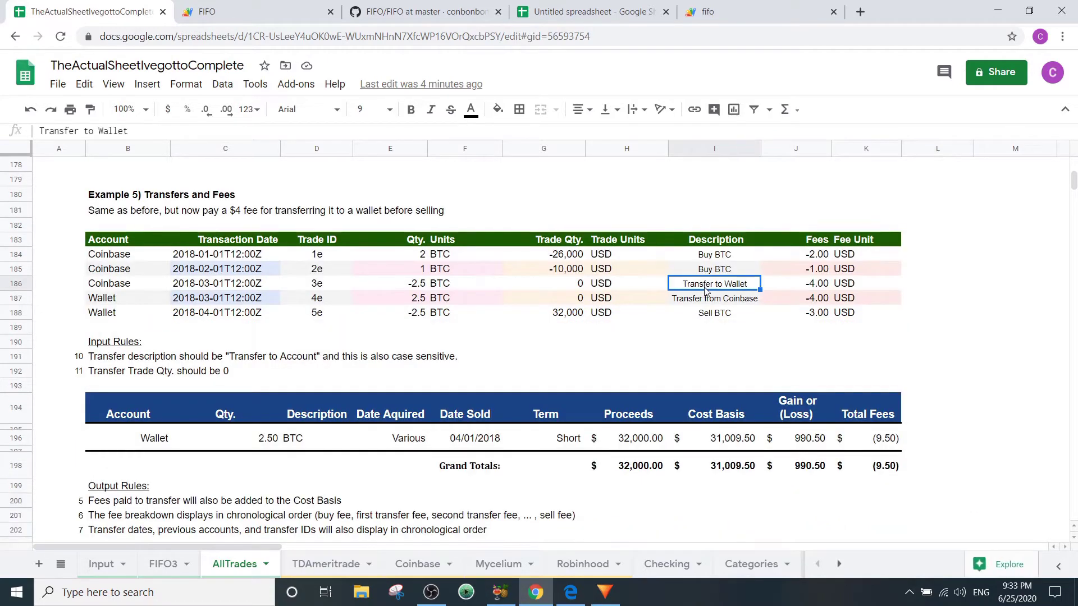
{"action": "left_click", "coordinate": [411, 284]}
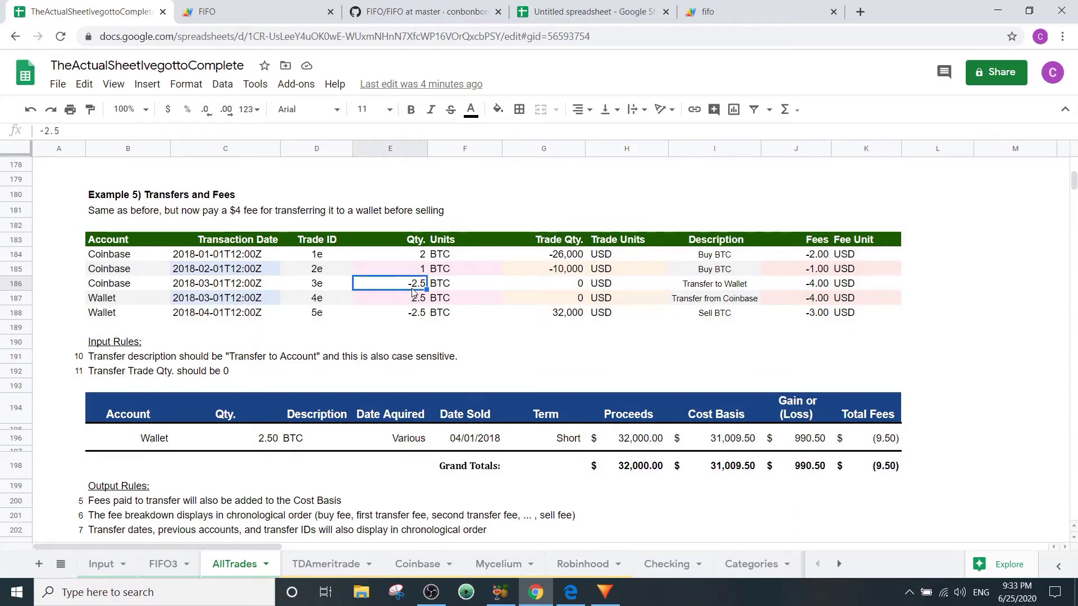
{"action": "left_click", "coordinate": [131, 284]}
- Examine the quantity, description and account of Example 5's matching "Transfer from Coinbase" trade 4e
{"action": "left_click", "coordinate": [410, 298]}
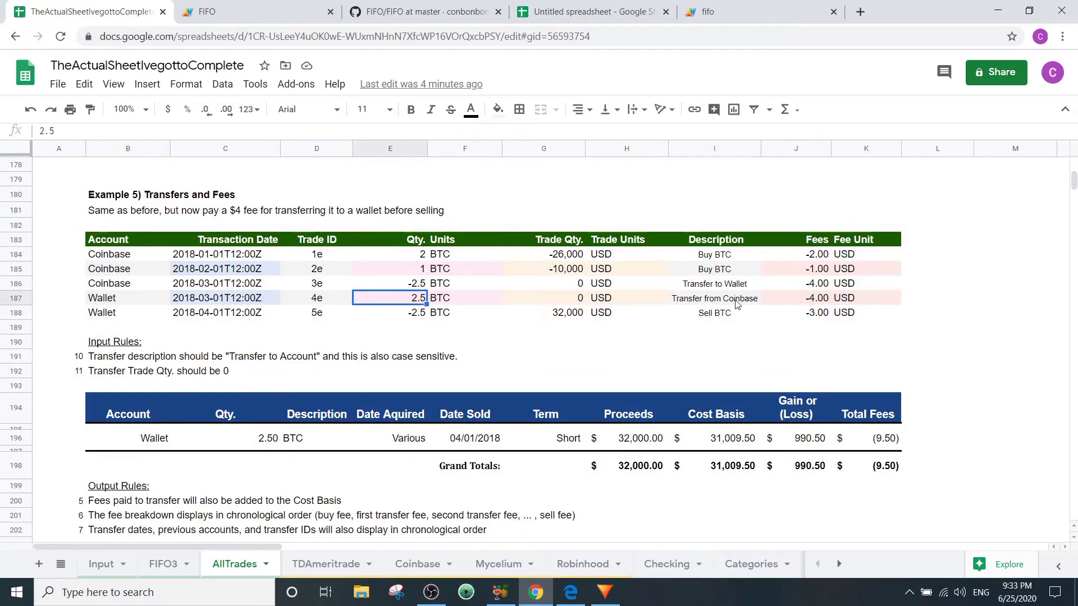
{"action": "left_click", "coordinate": [735, 301]}
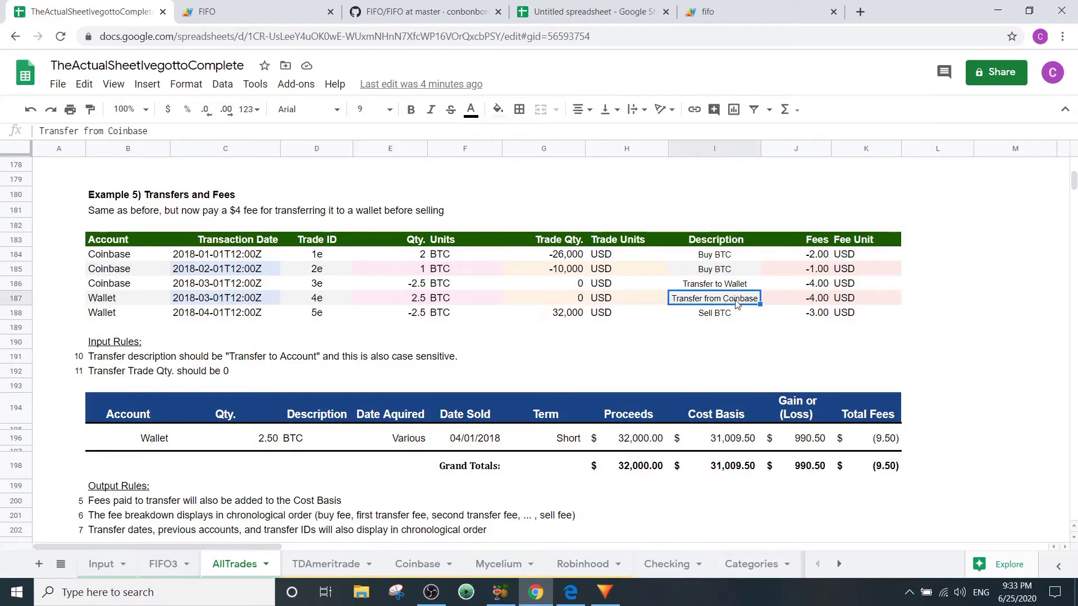
{"action": "left_click", "coordinate": [410, 298]}
{"action": "left_click", "coordinate": [139, 298]}
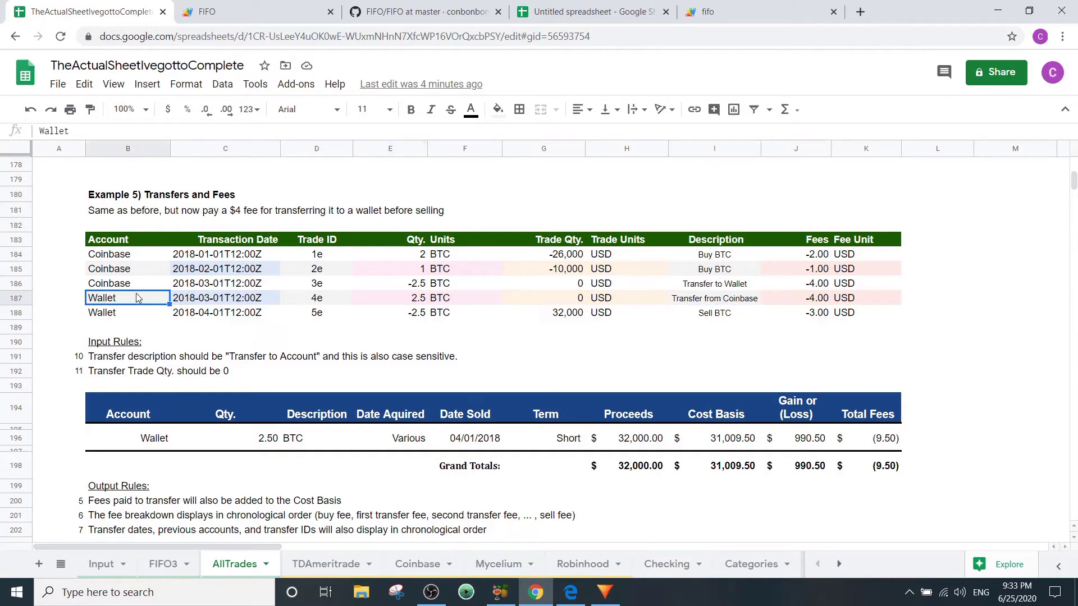
- Examine Example 5's transfer input rules, its output rules and the Transfer Dates, Previous Accounts and Transfer IDs columns
{"action": "left_click", "coordinate": [78, 358]}
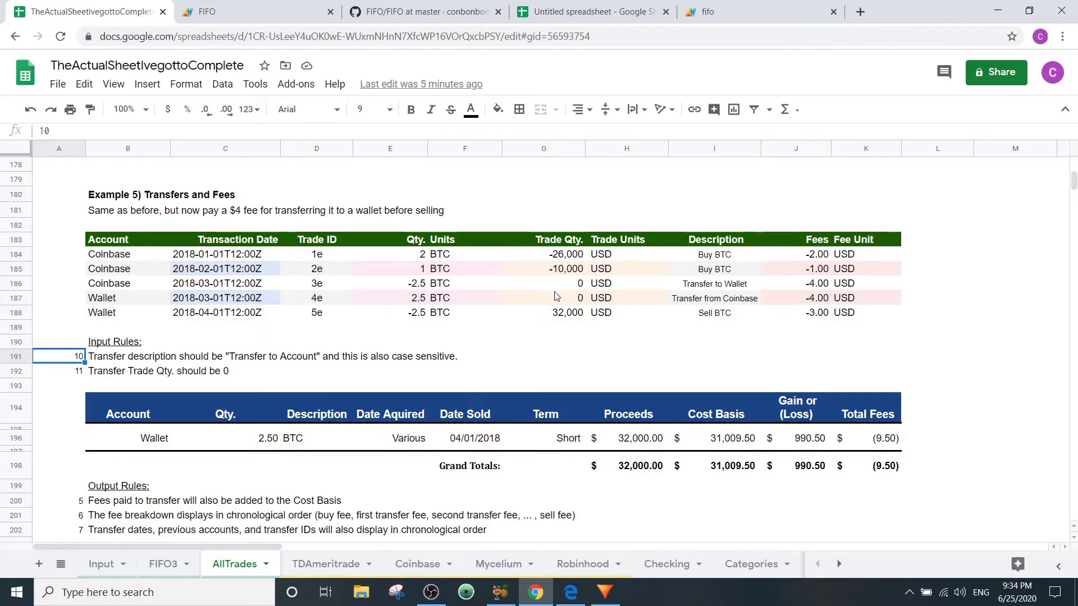
{"action": "scroll", "coordinate": [556, 296], "scroll_direction": "down", "scroll_amount": 3}
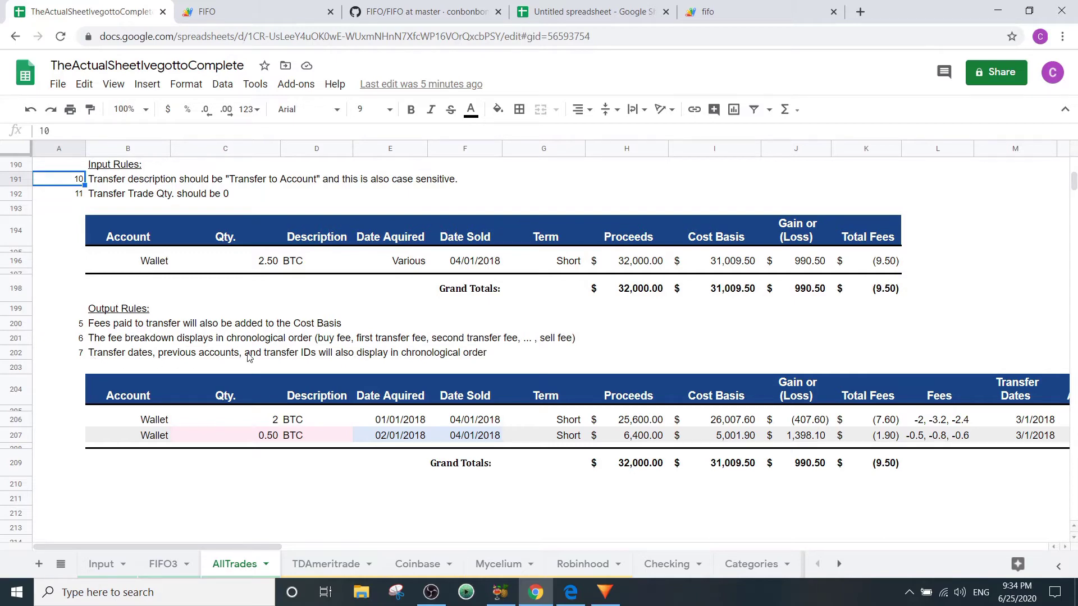
{"action": "scroll", "coordinate": [392, 500], "scroll_direction": "right", "scroll_amount": 5}
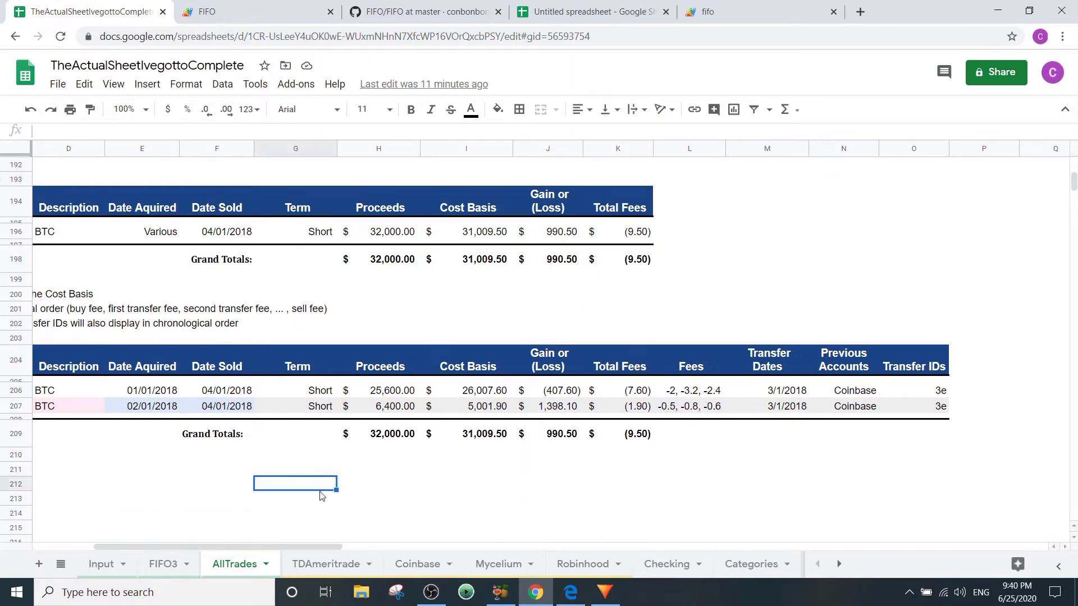
{"action": "scroll", "coordinate": [303, 528], "scroll_direction": "down", "scroll_amount": 3}
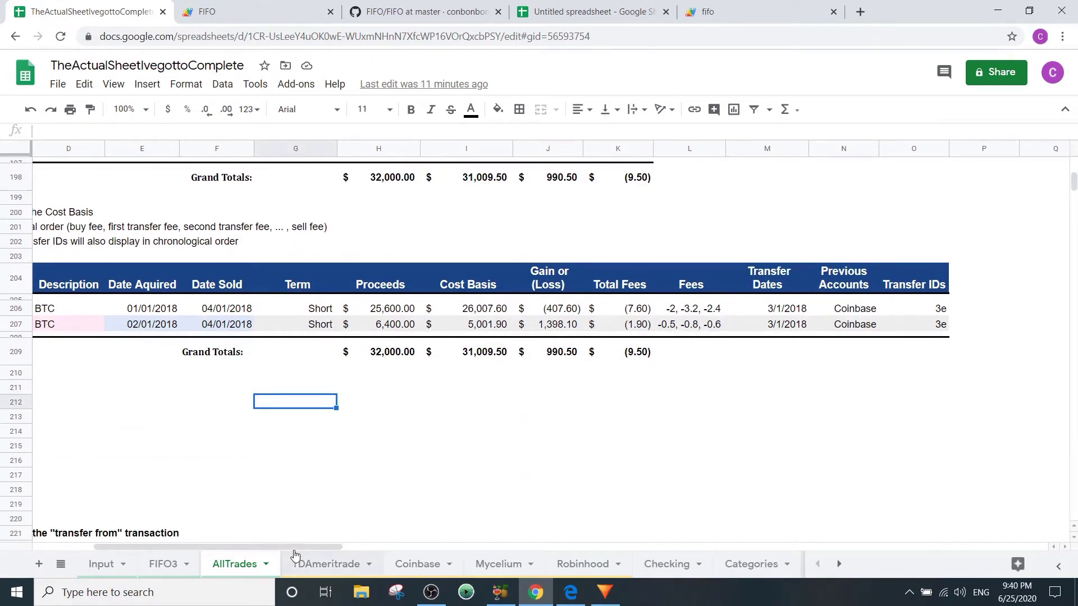
- Examine Example 6's "Transfer to Wallet" trade, the rule on omitting the "transfer from" transaction, and its output
{"action": "left_click_drag", "start_coordinate": [294, 547], "coordinate": [166, 536]}
{"action": "scroll", "coordinate": [193, 460], "scroll_direction": "down", "scroll_amount": 4}
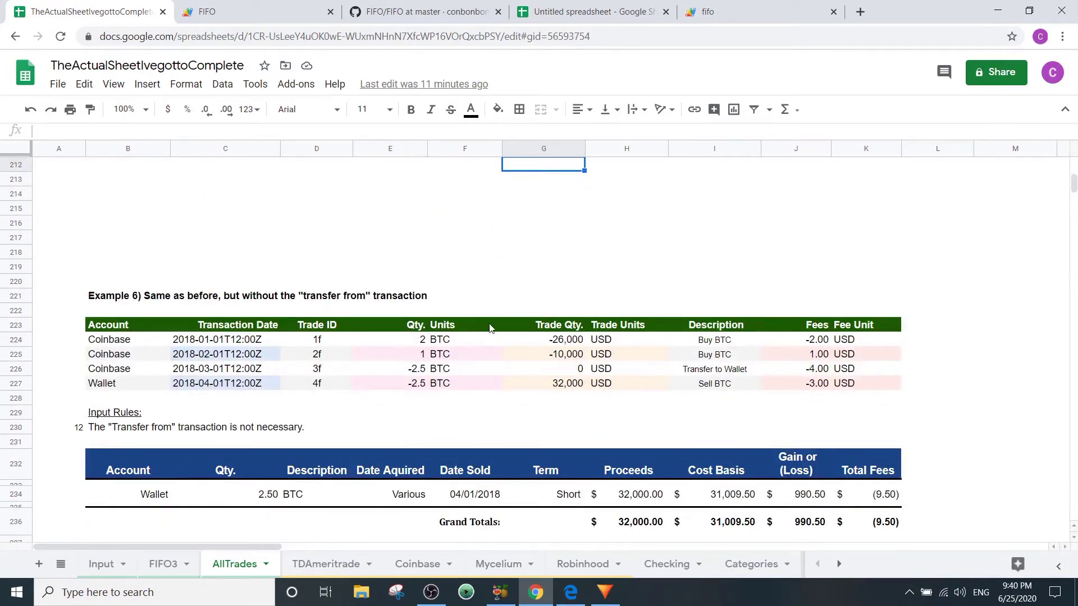
{"action": "left_click_drag", "start_coordinate": [857, 371], "coordinate": [147, 370]}
{"action": "left_click", "coordinate": [721, 370]}
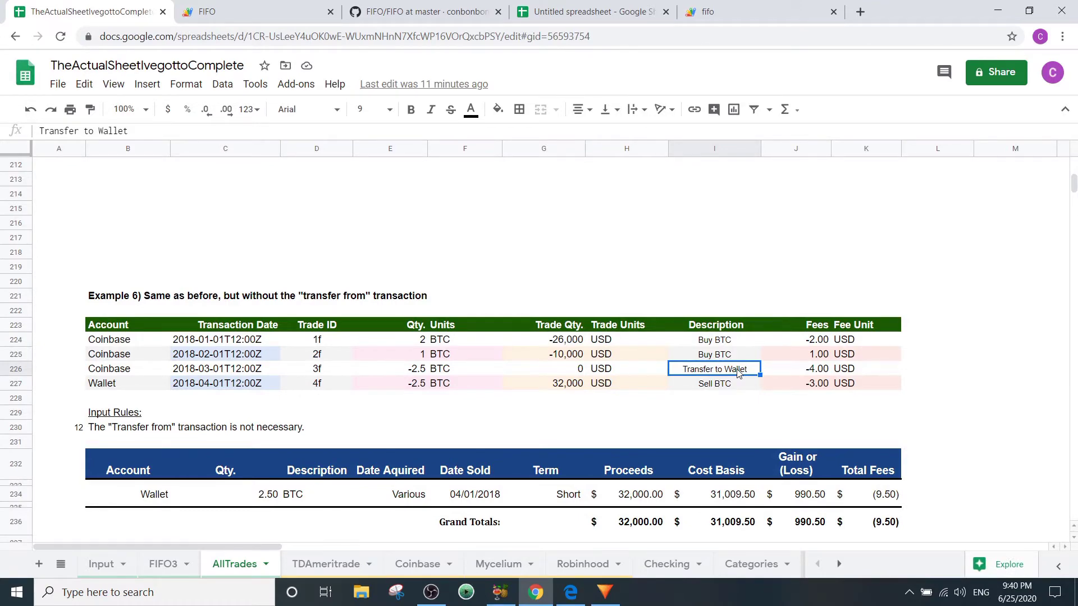
{"action": "scroll", "coordinate": [737, 373], "scroll_direction": "down", "scroll_amount": 3}
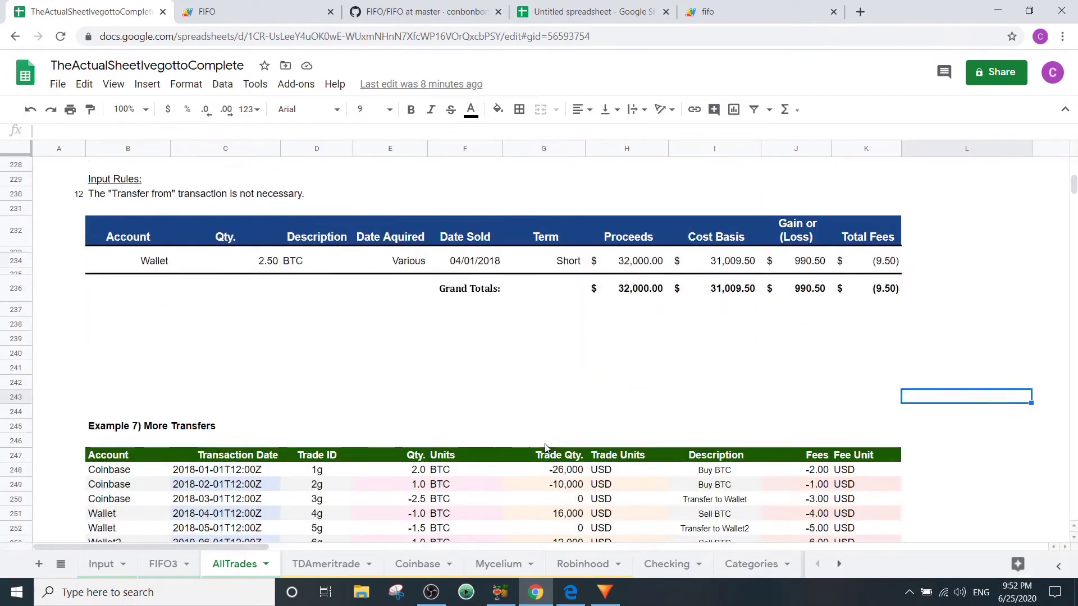
- Compare the quantities sold in Example 7's batched = 0 output with its bought quantities, and check the grand total of fees
{"action": "scroll", "coordinate": [540, 443], "scroll_direction": "down", "scroll_amount": 5}
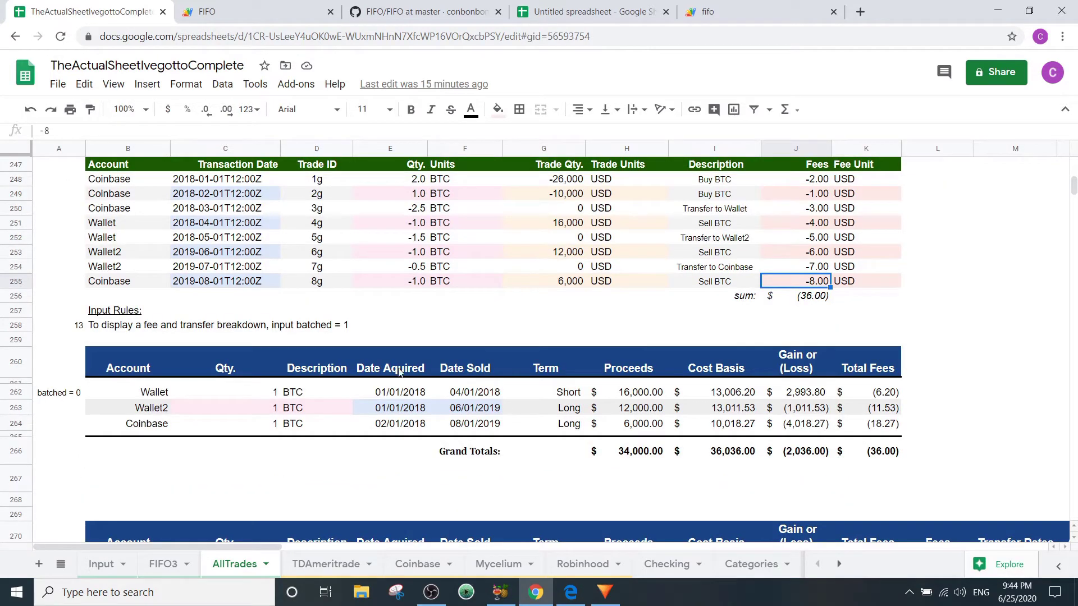
{"action": "left_click_drag", "start_coordinate": [278, 393], "coordinate": [269, 430]}
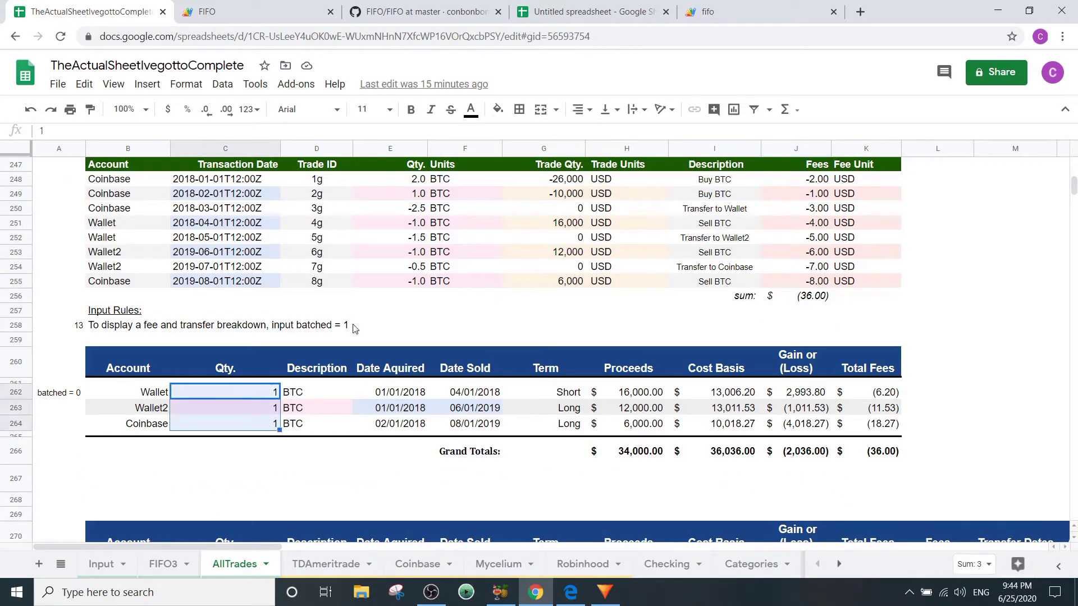
{"action": "left_click_drag", "start_coordinate": [418, 180], "coordinate": [418, 198]}
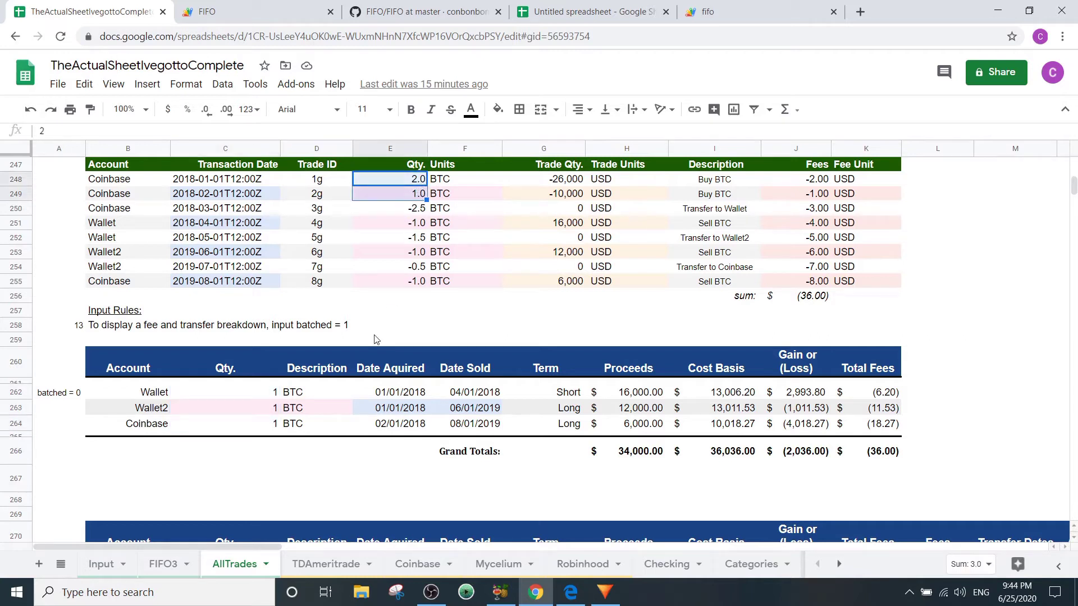
{"action": "left_click", "coordinate": [870, 458]}
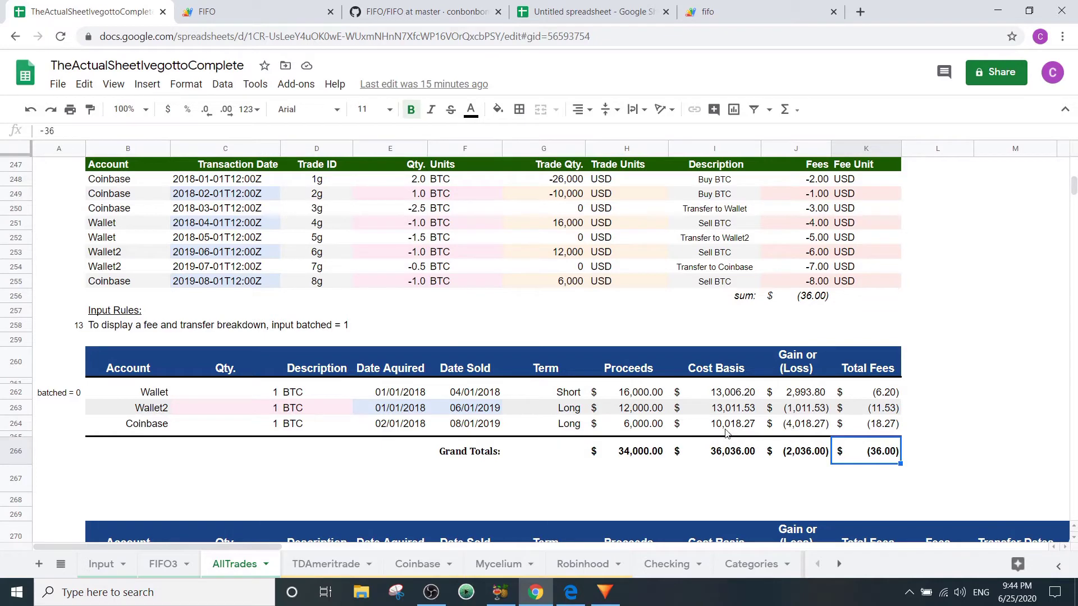
- Widen the Fees column of Example 7's batched = 1 output so the full fee breakdowns fit
{"action": "scroll", "coordinate": [749, 460], "scroll_direction": "down", "scroll_amount": 2}
{"action": "scroll", "coordinate": [746, 459], "scroll_direction": "down", "scroll_amount": 2}
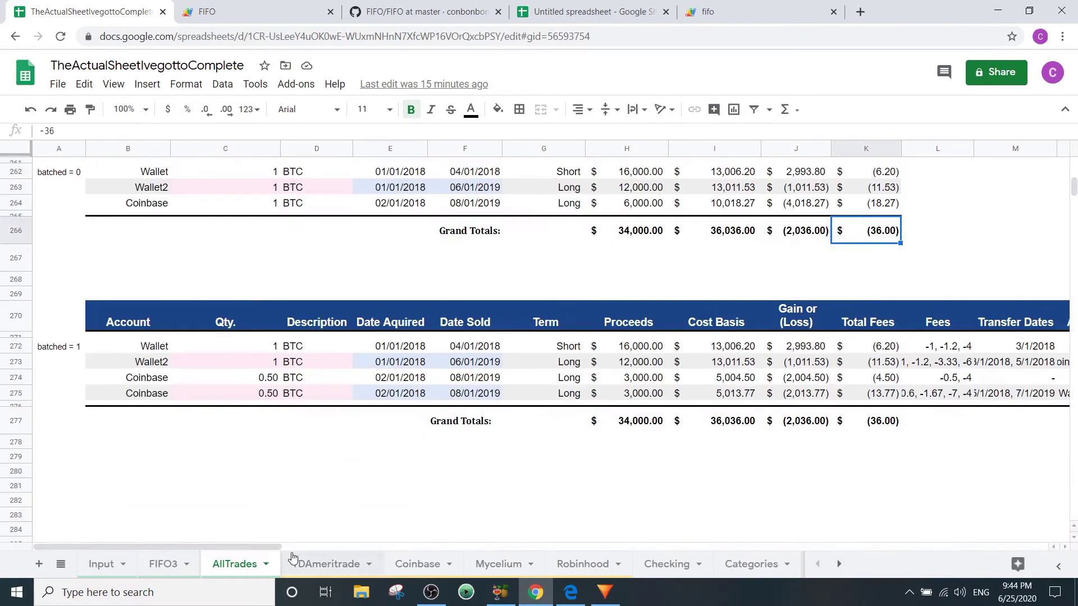
{"action": "left_click_drag", "start_coordinate": [275, 545], "coordinate": [377, 541]}
{"action": "left_click_drag", "start_coordinate": [663, 145], "coordinate": [904, 148]}
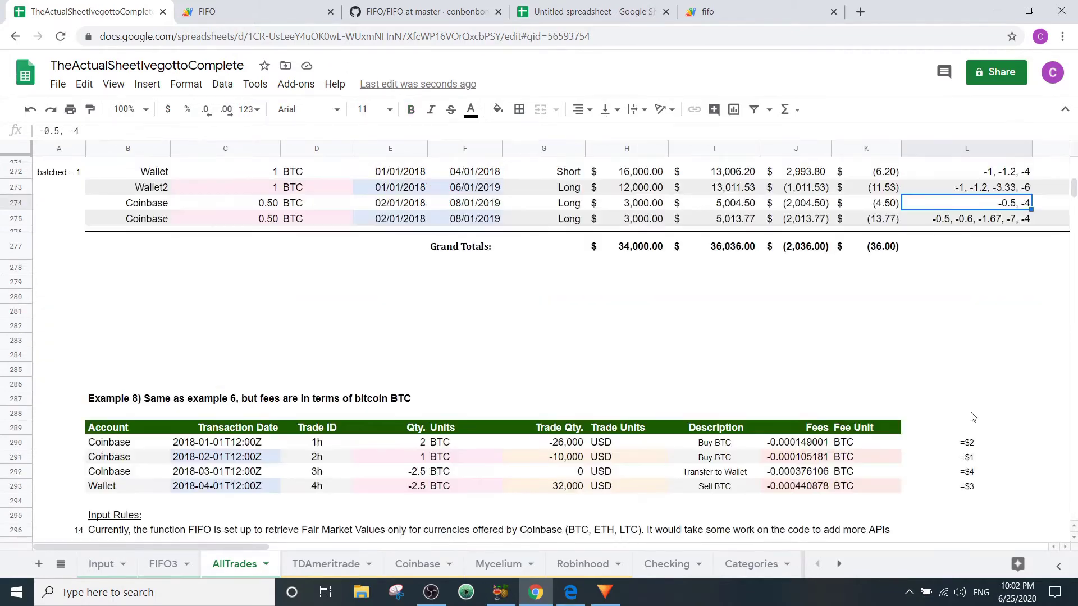
- Examine the fmv formula in the Fees cell of Example 8's trade 1h, keeping it as it is
{"action": "scroll", "coordinate": [973, 418], "scroll_direction": "down", "scroll_amount": 5}
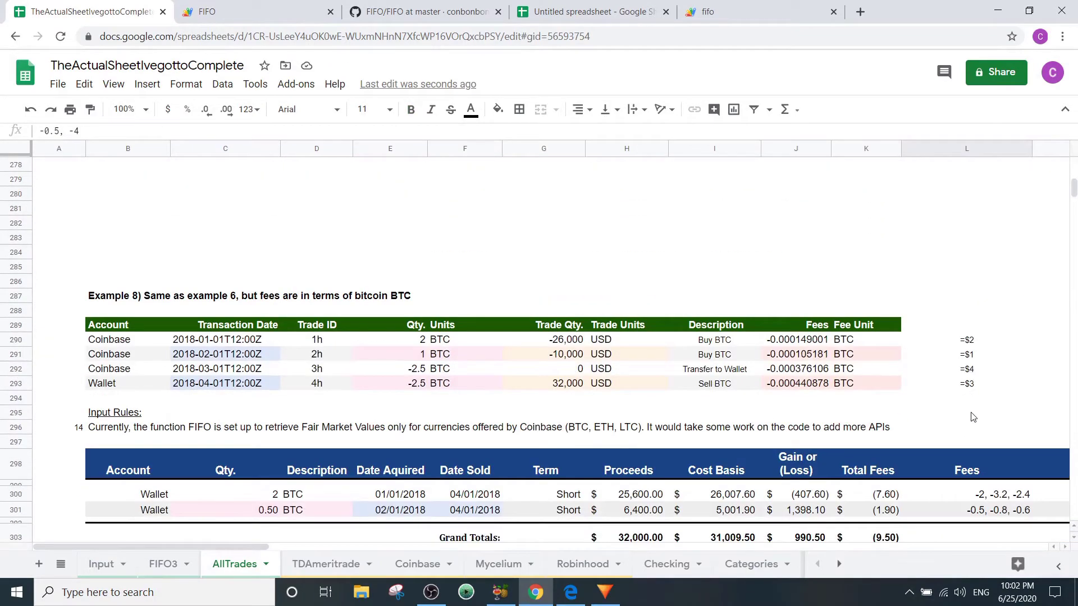
{"action": "left_click", "coordinate": [800, 341]}
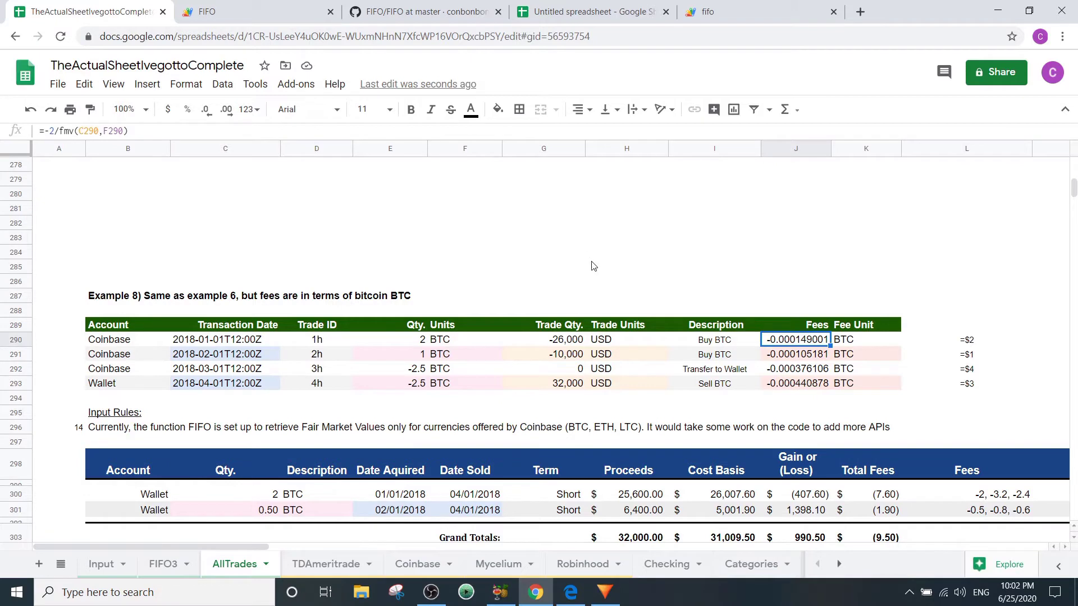
{"action": "left_click", "coordinate": [79, 131]}
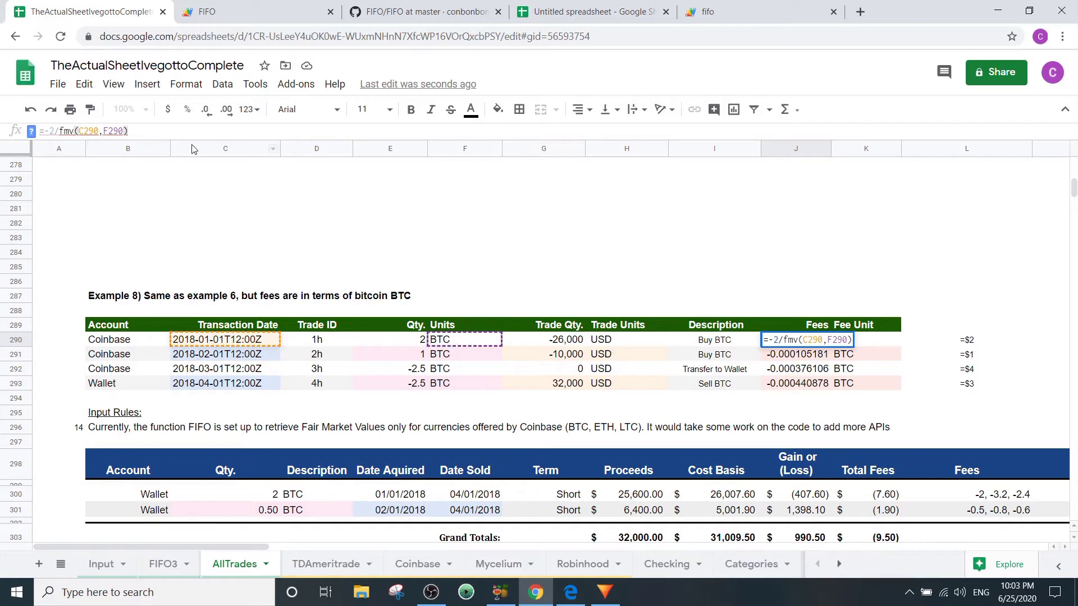
{"action": "left_click", "coordinate": [67, 131]}
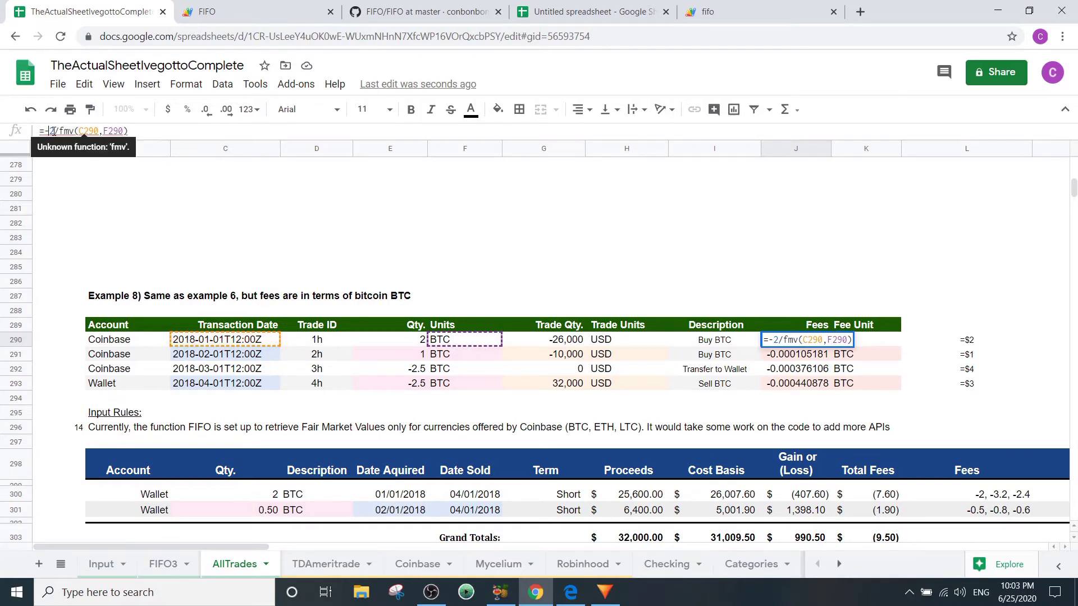
{"action": "key", "text": "Return"}
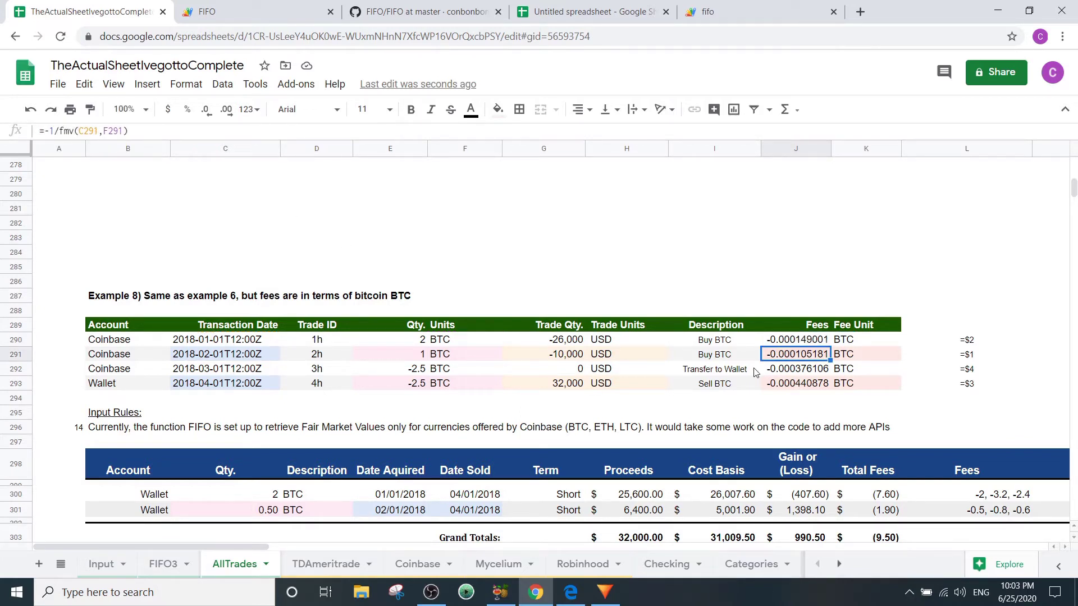
- Compare Example 8's BTC fees with the dollar equivalents noted beside the trades
{"action": "key", "text": "Up"}
{"action": "key", "text": "Right"}
{"action": "key", "text": "Right"}
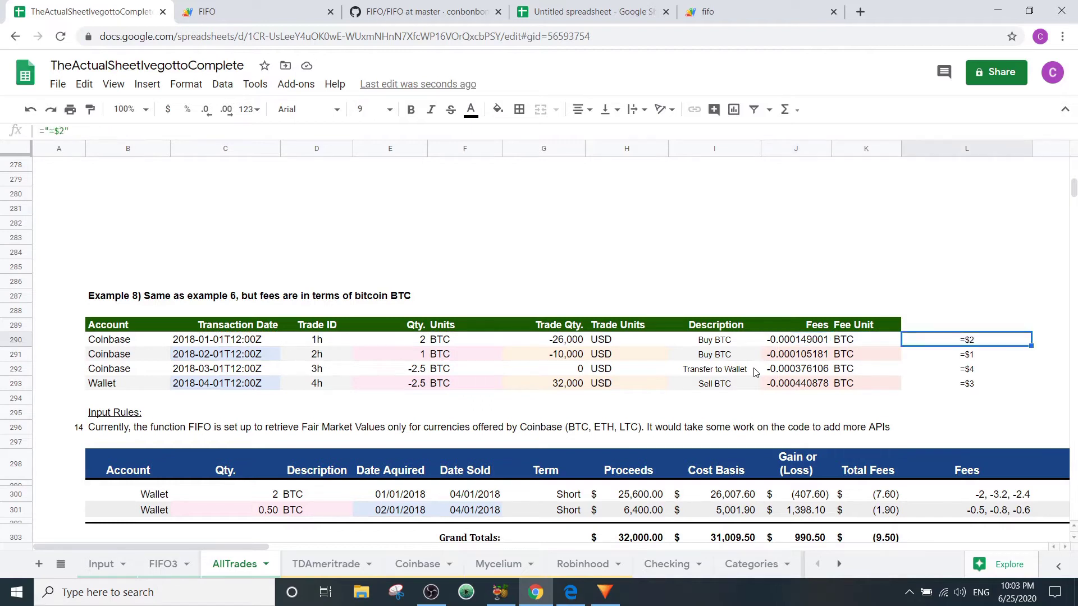
{"action": "key", "text": "Left"}
{"action": "key", "text": "Left"}
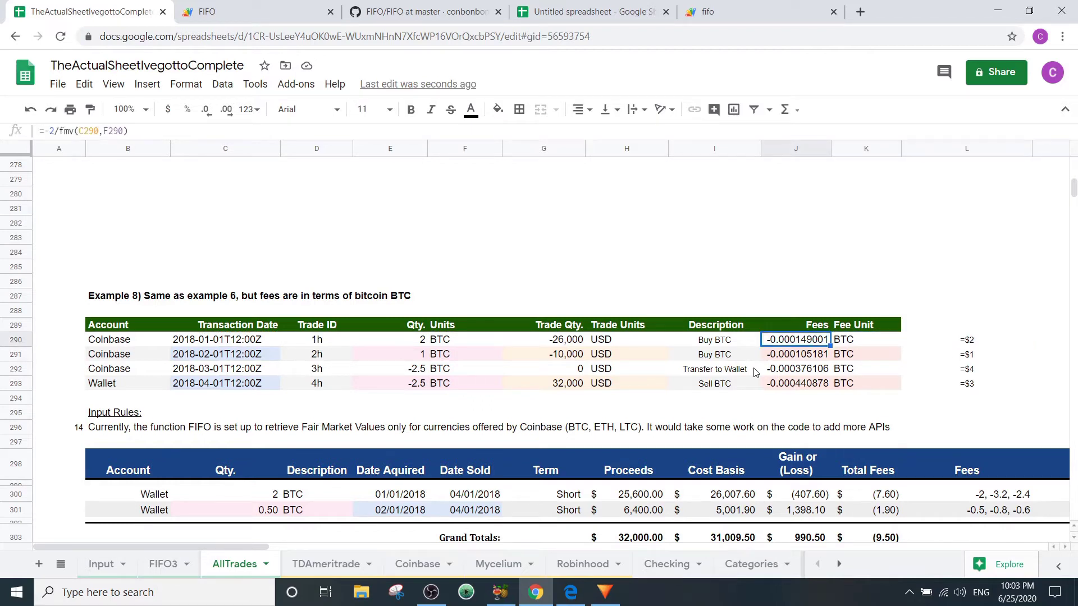
{"action": "key", "text": "Right"}
{"action": "key", "text": "Right"}
{"action": "key", "text": "Down"}
{"action": "key", "text": "Down"}
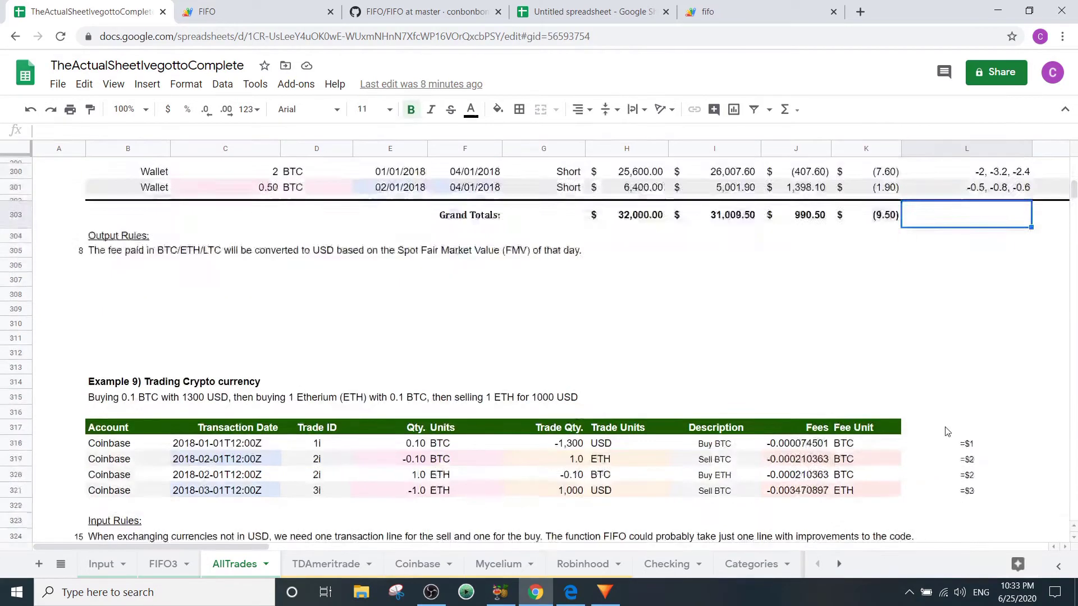
- Examine Example 9's crypto-to-crypto trades with their input rules, output table and output rule, and continue to Example 10
{"action": "scroll", "coordinate": [948, 431], "scroll_direction": "down", "scroll_amount": 2}
{"action": "scroll", "coordinate": [948, 431], "scroll_direction": "up", "scroll_amount": 1}
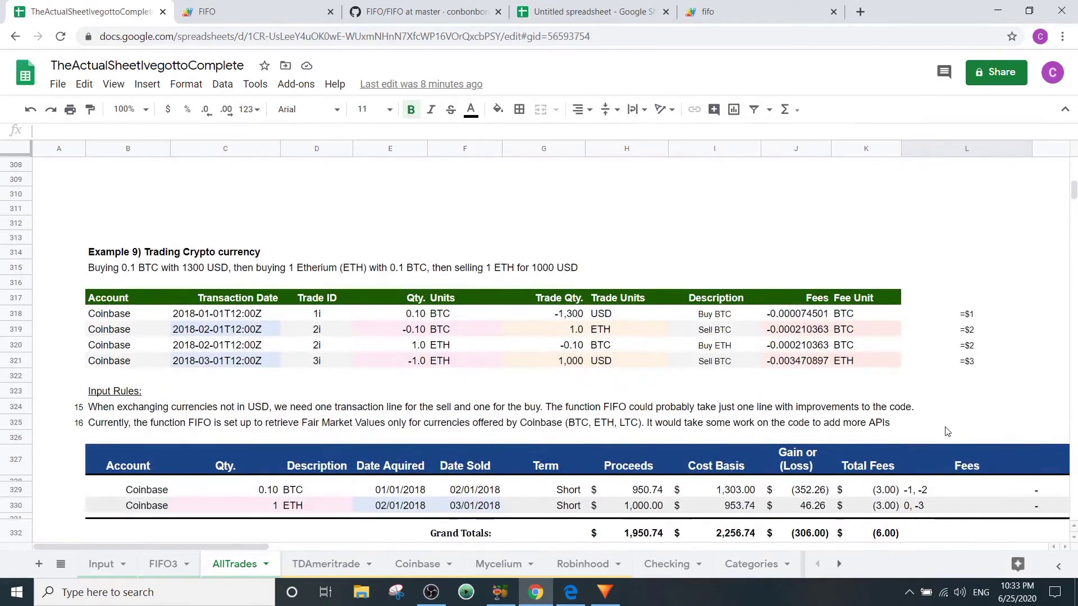
{"action": "scroll", "coordinate": [948, 431], "scroll_direction": "down", "scroll_amount": 1}
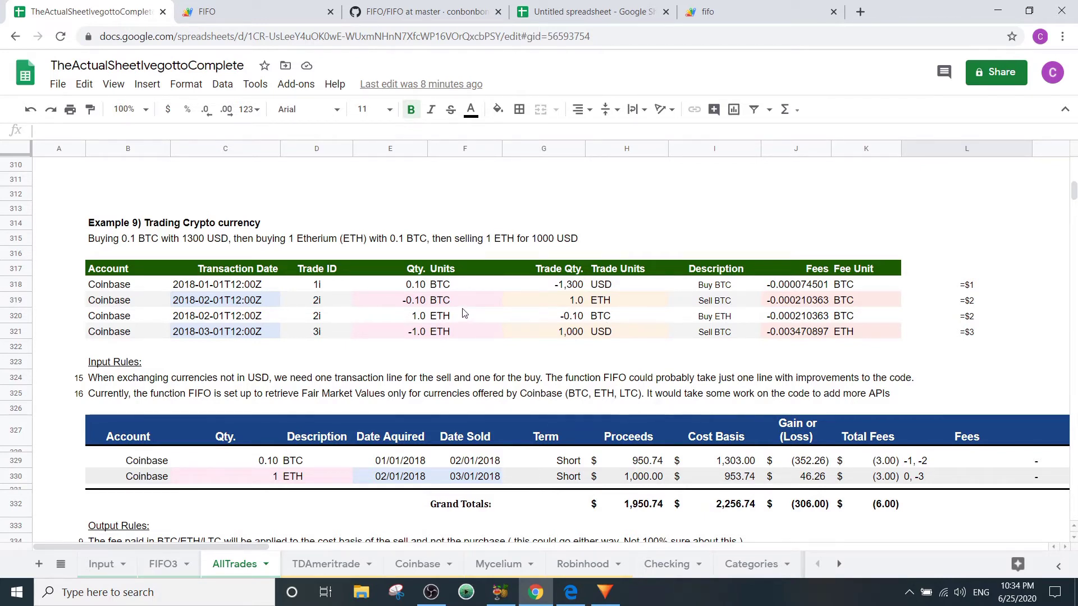
{"action": "scroll", "coordinate": [389, 398], "scroll_direction": "down", "scroll_amount": 2}
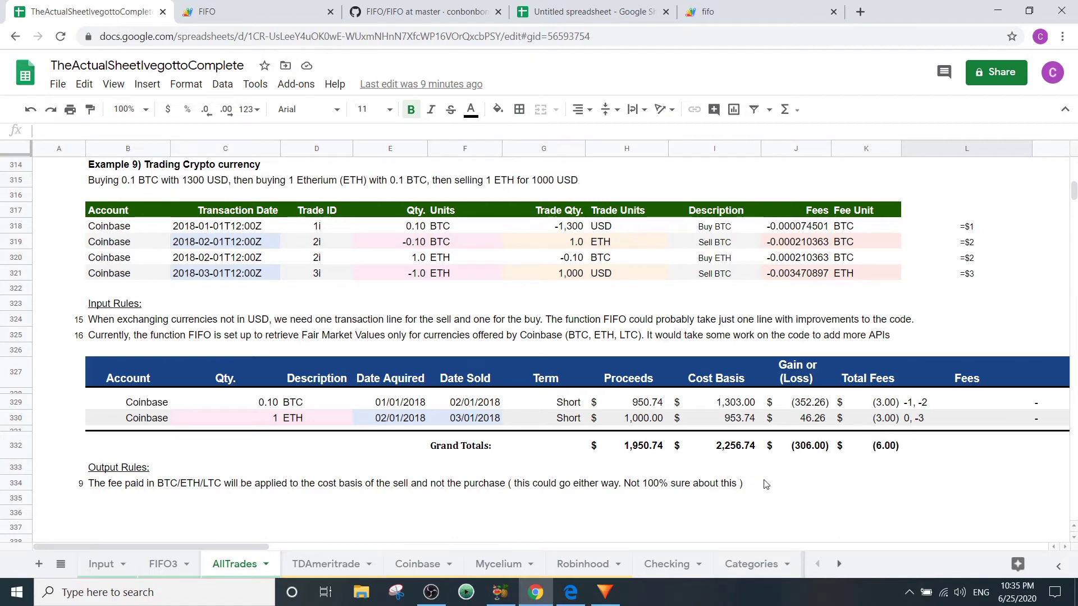
{"action": "scroll", "coordinate": [766, 484], "scroll_direction": "down", "scroll_amount": 3}
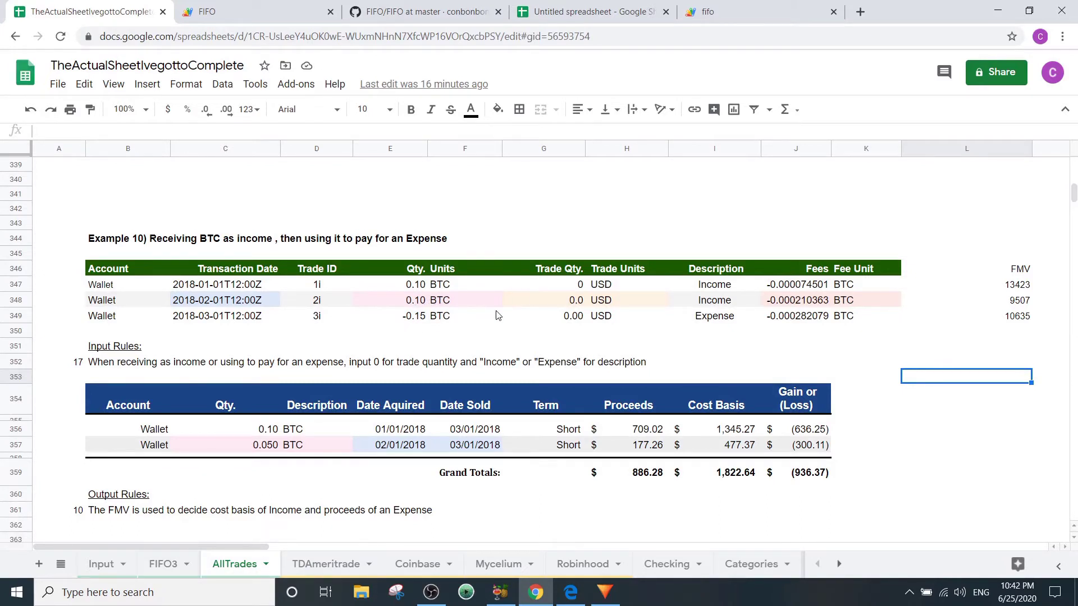
- Examine Example 10's Expense description and the fmv formulas noted beside its three income and expense trades
{"action": "left_click", "coordinate": [721, 322]}
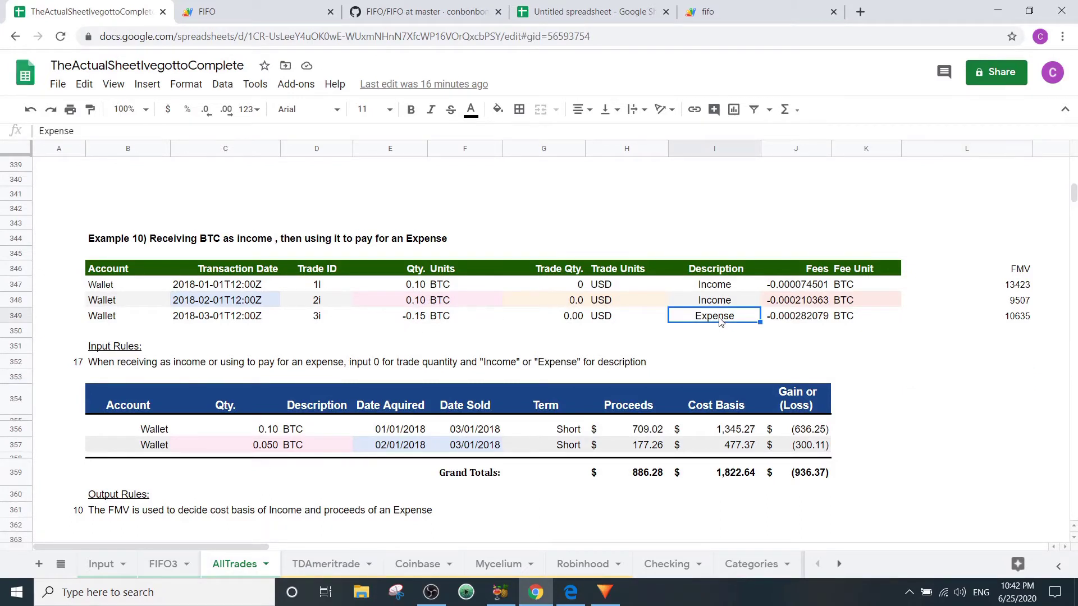
{"action": "left_click", "coordinate": [988, 290]}
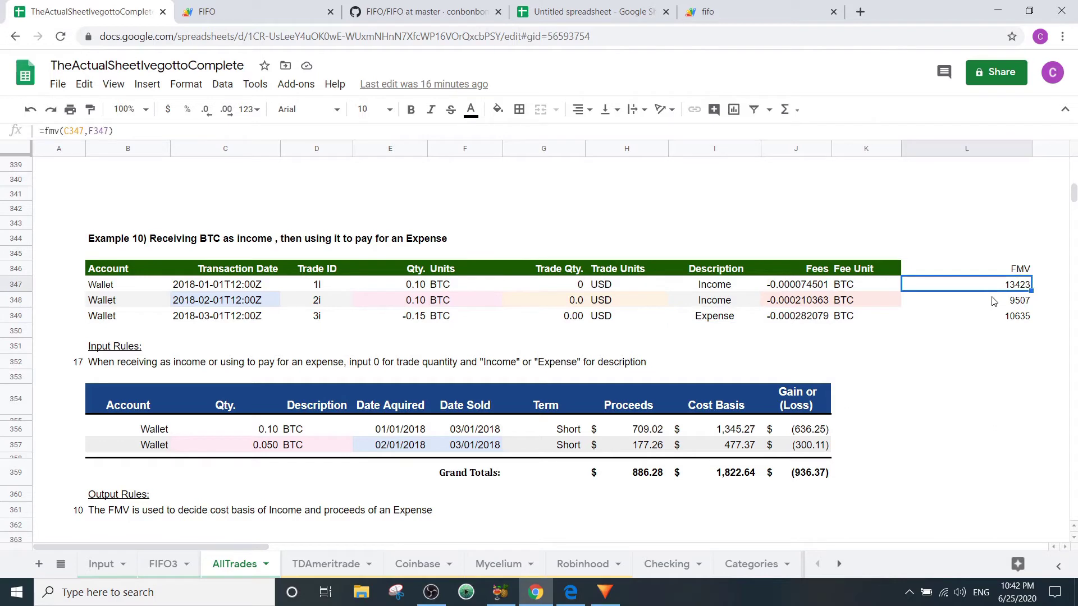
{"action": "left_click", "coordinate": [994, 301]}
{"action": "left_click", "coordinate": [993, 317]}
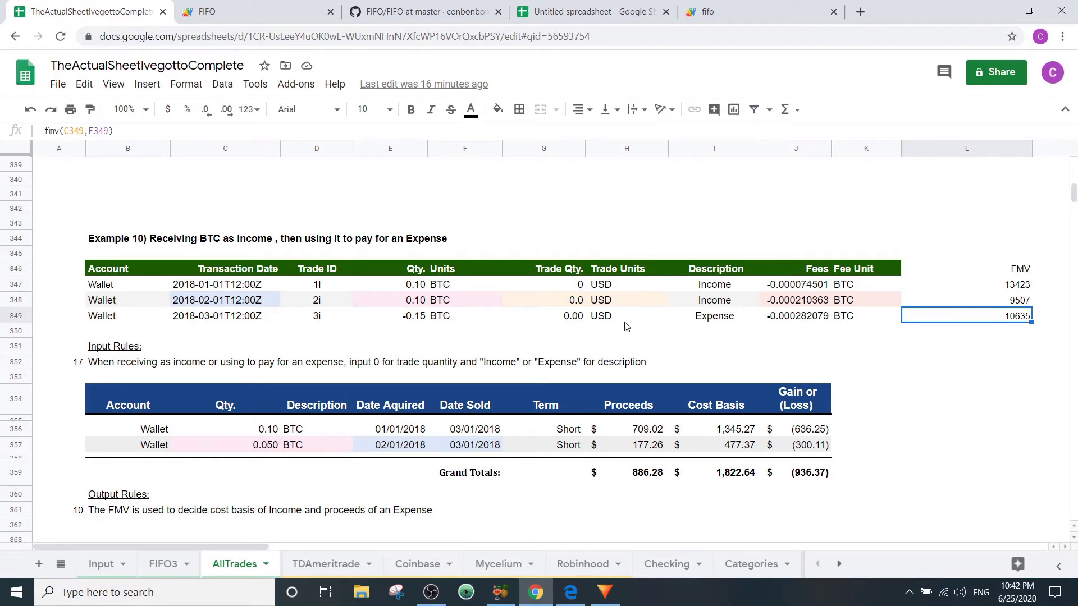
- Read through Example 11 on receiving and giving away BTC, with its gift input rules, output table and output rule
{"action": "scroll", "coordinate": [241, 208], "scroll_direction": "down", "scroll_amount": 6}
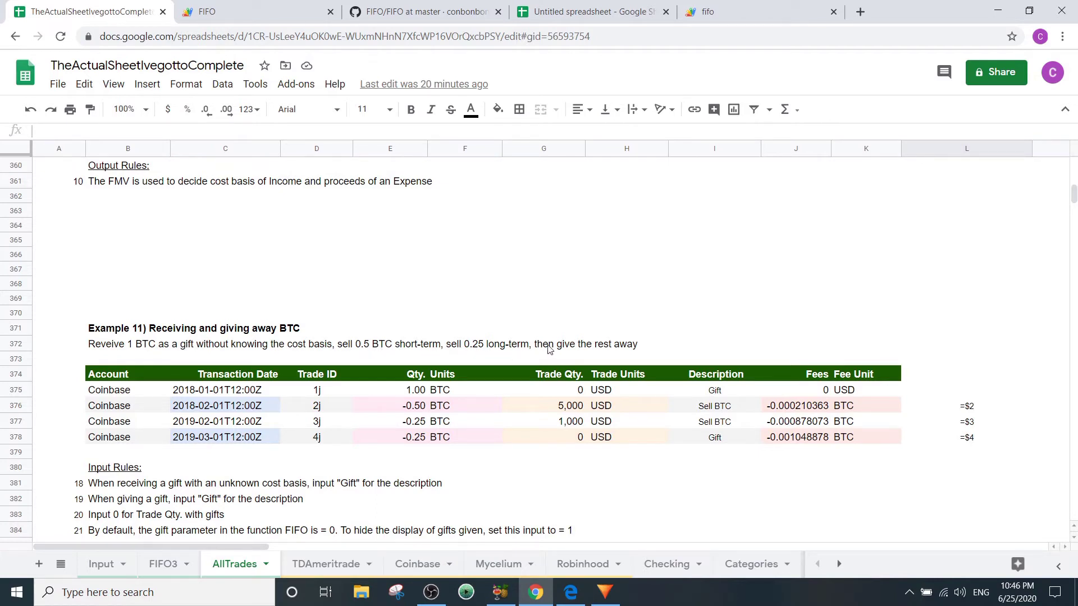
{"action": "scroll", "coordinate": [640, 351], "scroll_direction": "down", "scroll_amount": 3}
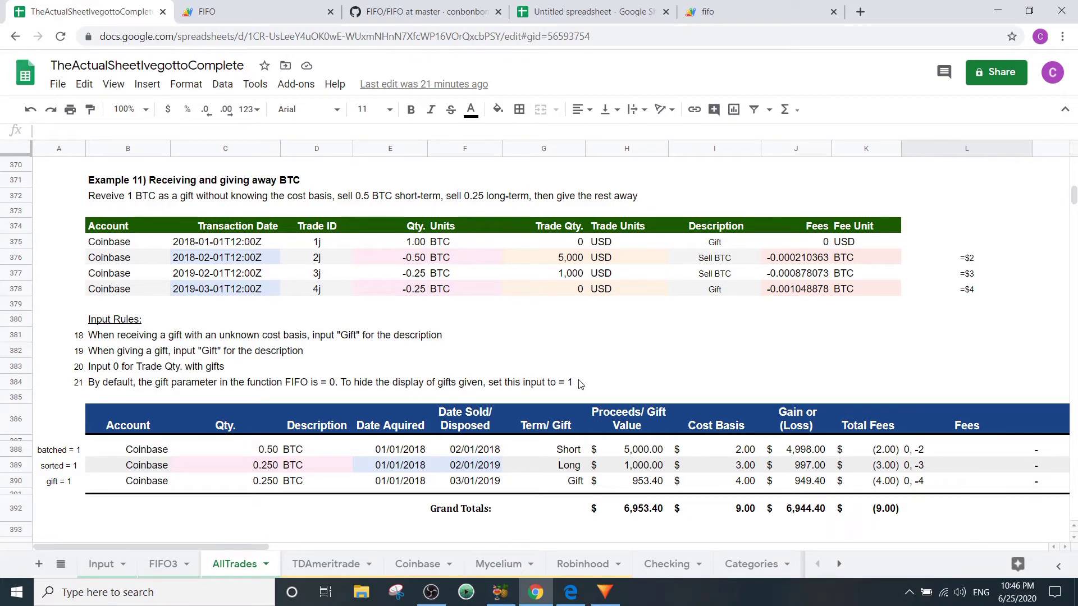
{"action": "scroll", "coordinate": [72, 469], "scroll_direction": "down", "scroll_amount": 2}
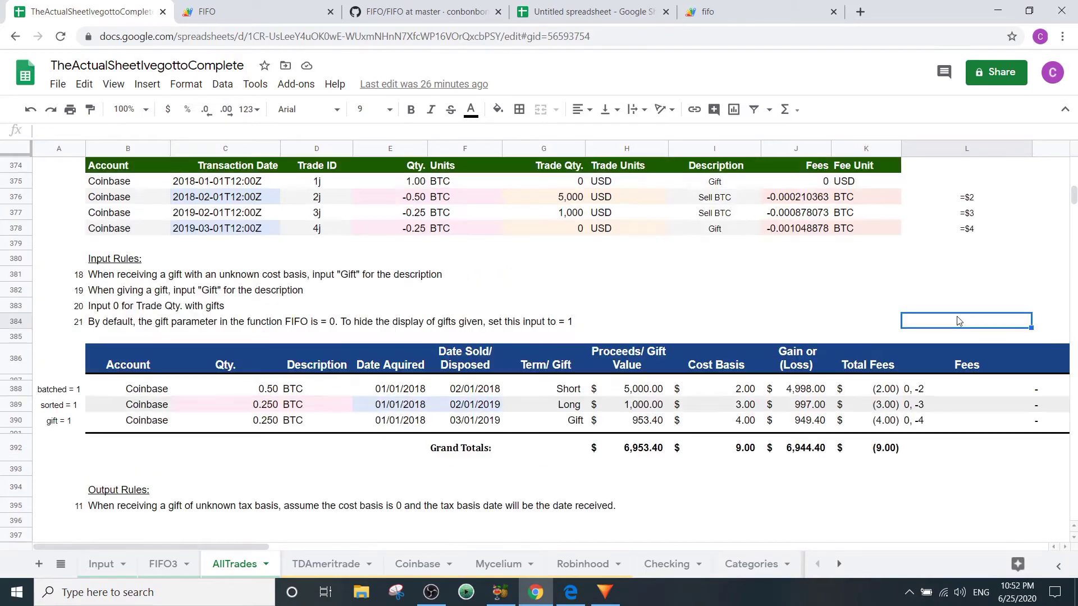
- Inspect the known-basis gift description of Example 12's trade 1j and compare the example's cost basis output with Example 11's
{"action": "scroll", "coordinate": [957, 319], "scroll_direction": "down", "scroll_amount": 8}
{"action": "scroll", "coordinate": [959, 321], "scroll_direction": "down", "scroll_amount": 3}
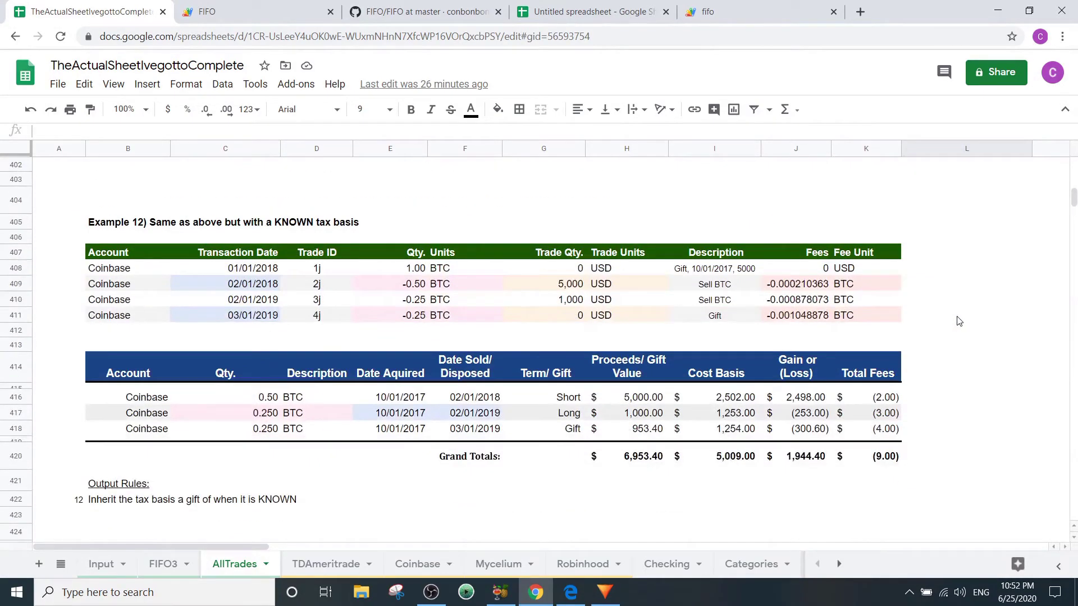
{"action": "left_click", "coordinate": [721, 272]}
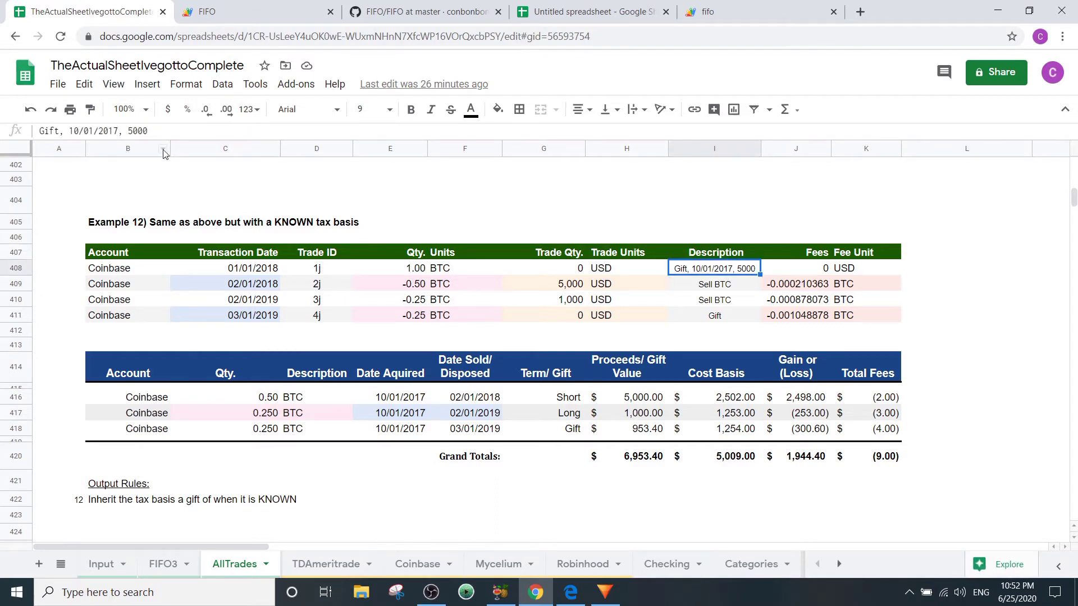
{"action": "scroll", "coordinate": [264, 219], "scroll_direction": "down", "scroll_amount": 1}
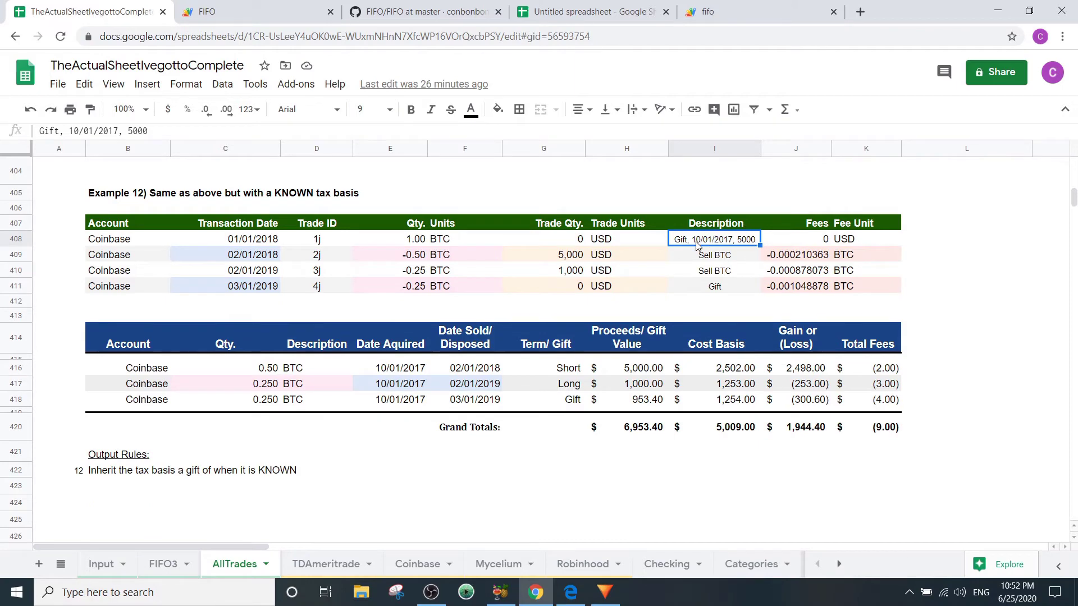
{"action": "scroll", "coordinate": [705, 434], "scroll_direction": "up", "scroll_amount": 6}
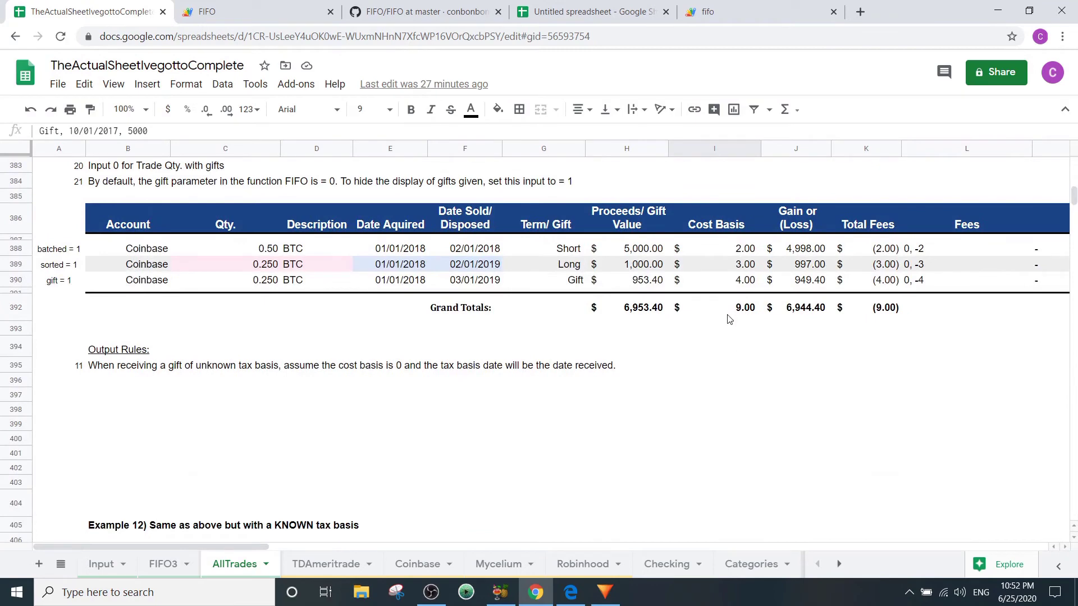
{"action": "scroll", "coordinate": [728, 358], "scroll_direction": "down", "scroll_amount": 3}
{"action": "scroll", "coordinate": [729, 358], "scroll_direction": "down", "scroll_amount": 5}
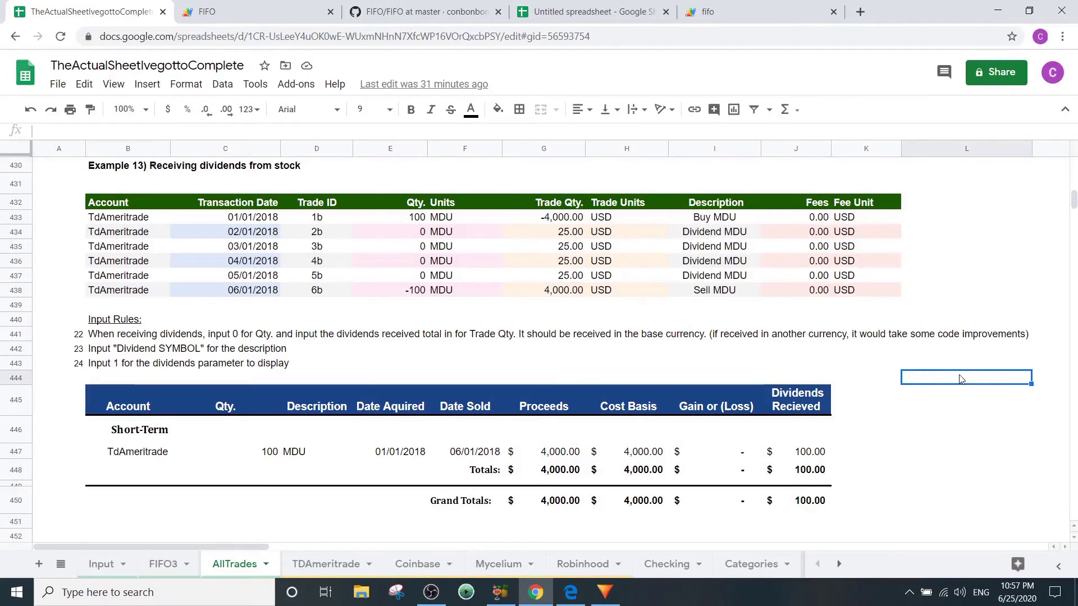
- Examine how Example 13's dividend rows fill in Qty., Trade Qty. and Description
{"action": "scroll", "coordinate": [961, 379], "scroll_direction": "up", "scroll_amount": 2}
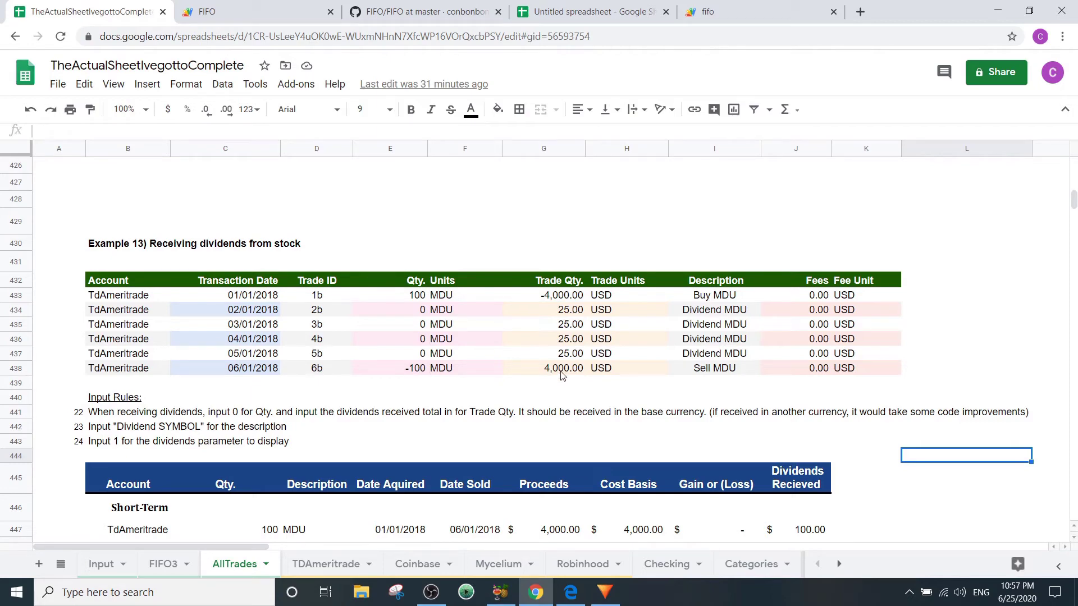
{"action": "scroll", "coordinate": [562, 375], "scroll_direction": "down", "scroll_amount": 1}
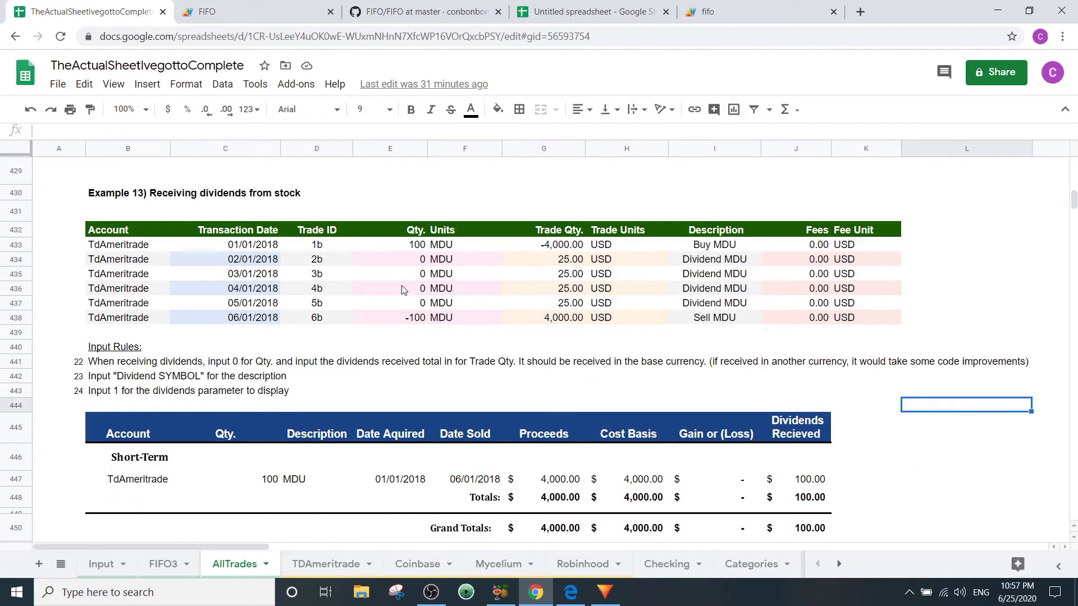
{"action": "left_click", "coordinate": [408, 261]}
{"action": "left_click", "coordinate": [410, 275]}
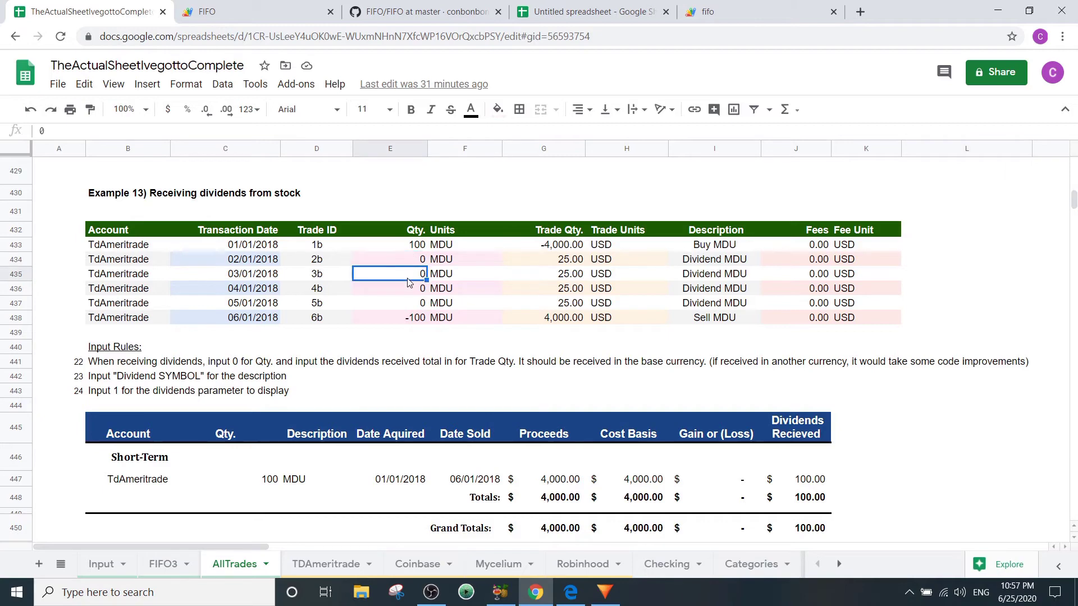
{"action": "left_click", "coordinate": [548, 279]}
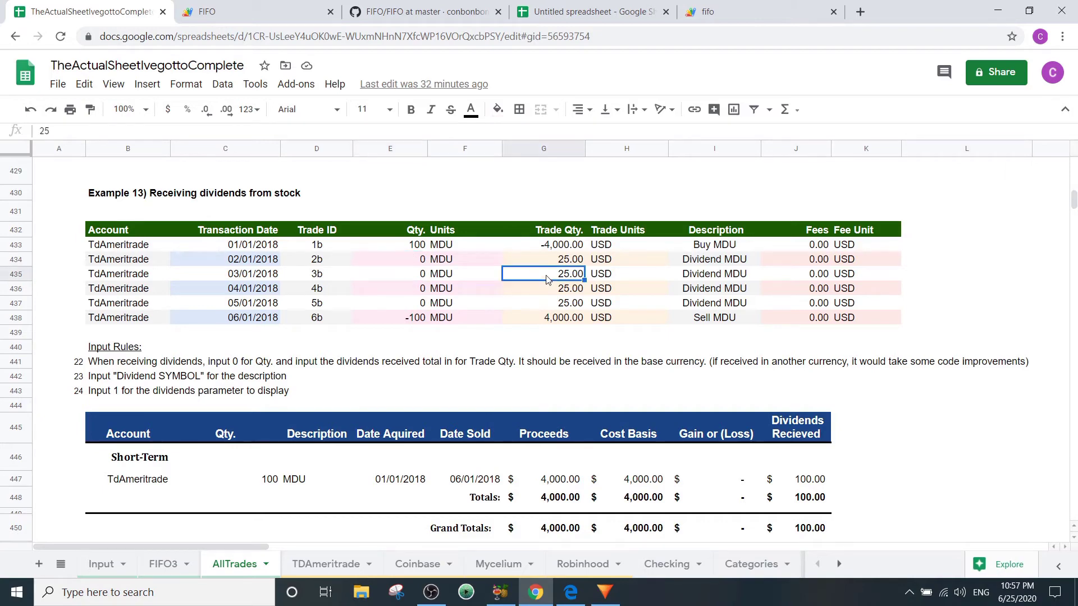
{"action": "left_click", "coordinate": [700, 273]}
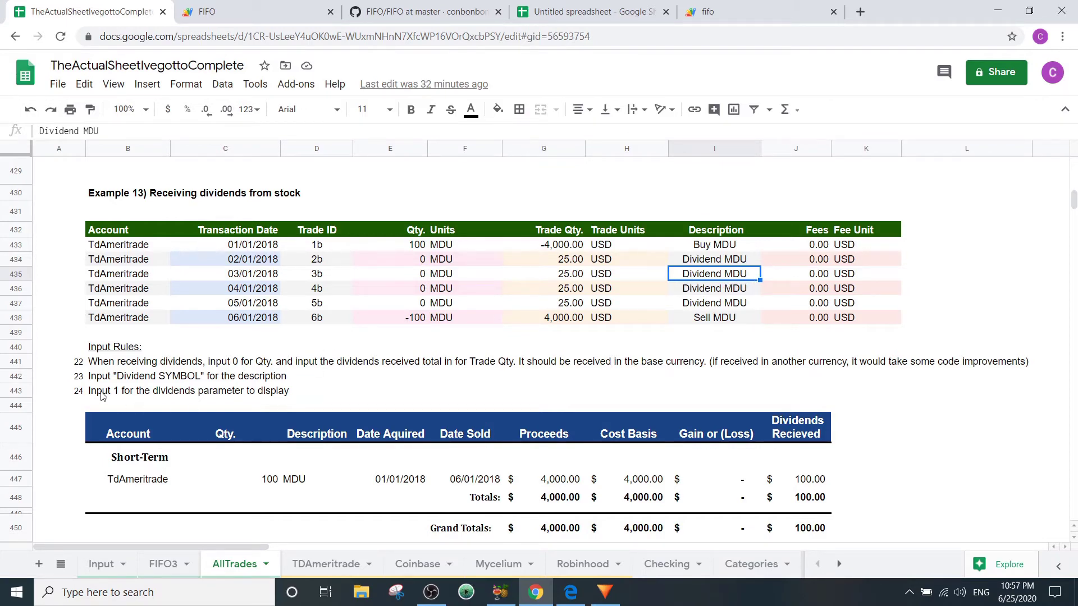
- Inspect the dividends parameter in Example 13's fifo formula, keeping the formula as it is, and check the dividends column of its output
{"action": "left_click", "coordinate": [125, 446]}
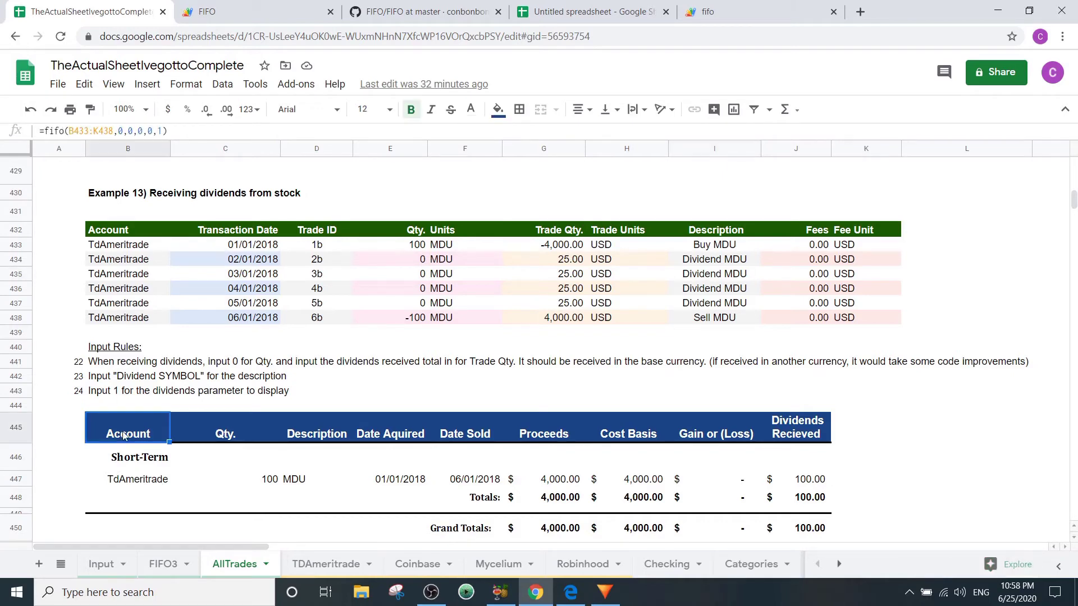
{"action": "double_click", "coordinate": [124, 445]}
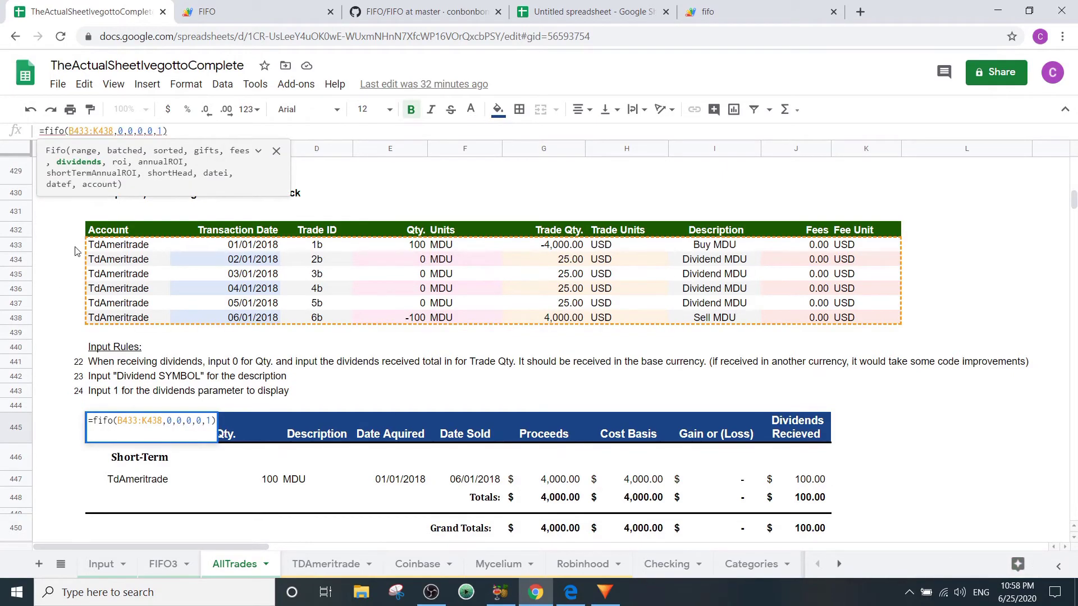
{"action": "key", "text": "Escape"}
{"action": "scroll", "coordinate": [73, 292], "scroll_direction": "down", "scroll_amount": 3}
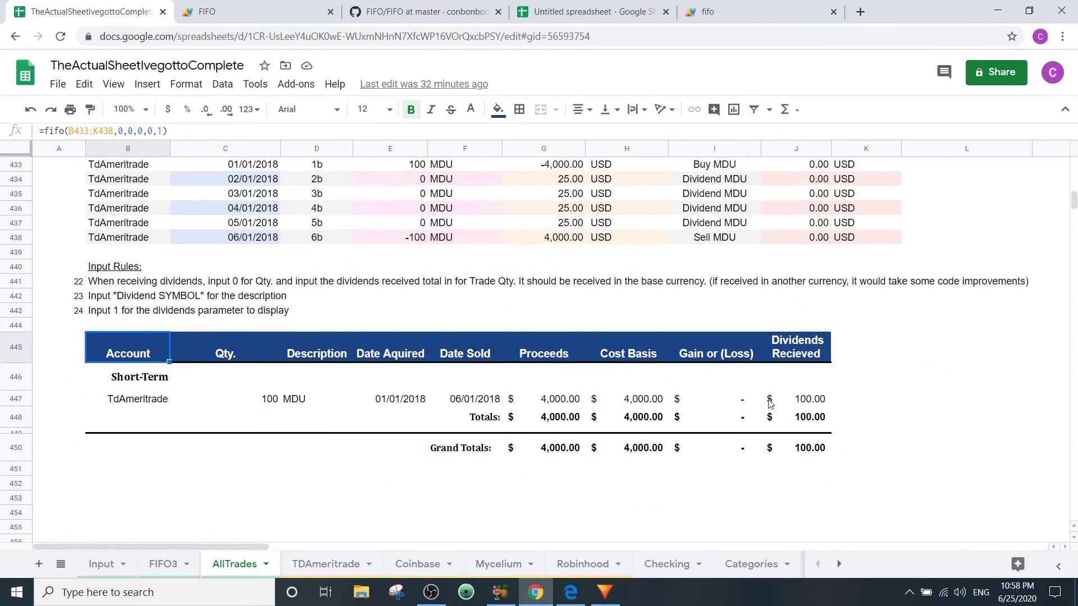
{"action": "scroll", "coordinate": [611, 390], "scroll_direction": "down", "scroll_amount": 1}
- Look over Example 14's intermittent MDU sales and dividends together with the resulting output table
{"action": "scroll", "coordinate": [610, 389], "scroll_direction": "down", "scroll_amount": 5}
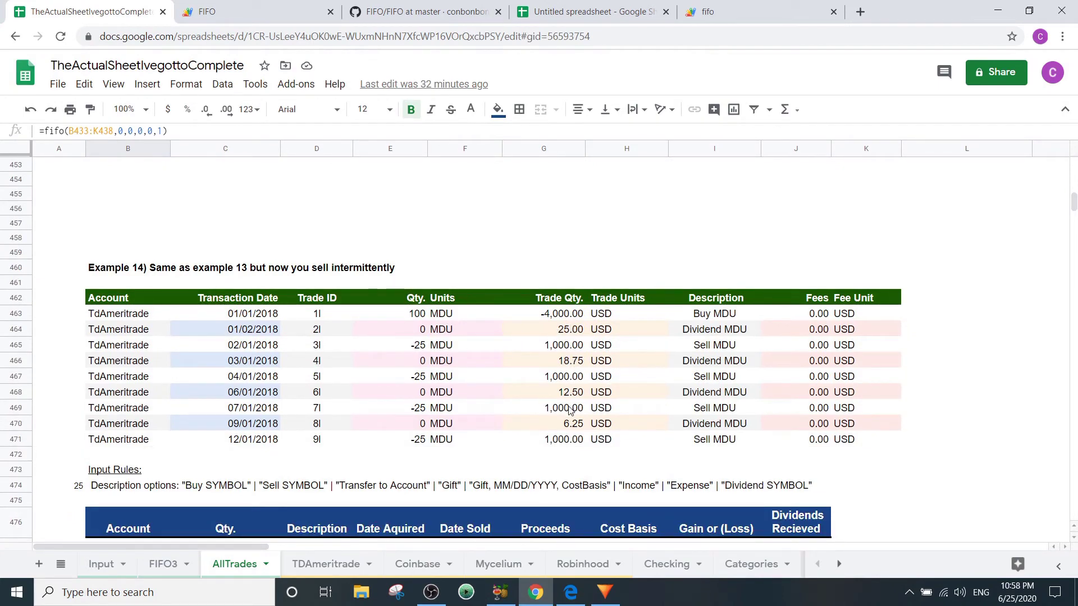
{"action": "scroll", "coordinate": [570, 435], "scroll_direction": "down", "scroll_amount": 1}
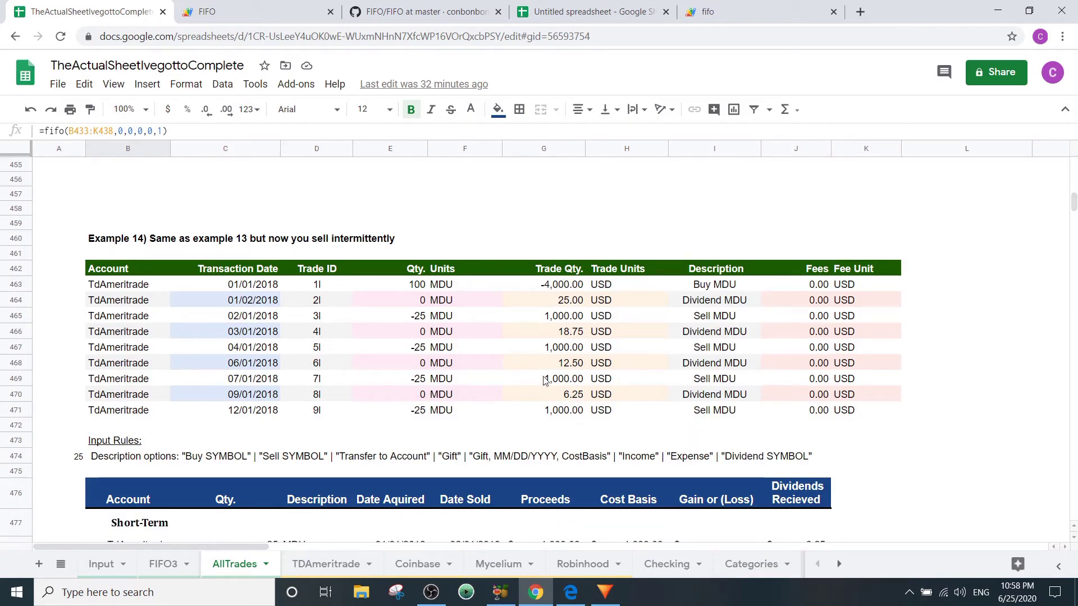
{"action": "scroll", "coordinate": [325, 368], "scroll_direction": "down", "scroll_amount": 2}
{"action": "scroll", "coordinate": [325, 368], "scroll_direction": "up", "scroll_amount": 1}
{"action": "scroll", "coordinate": [324, 368], "scroll_direction": "down", "scroll_amount": 5}
{"action": "scroll", "coordinate": [326, 369], "scroll_direction": "up", "scroll_amount": 3}
{"action": "scroll", "coordinate": [325, 369], "scroll_direction": "up", "scroll_amount": 4}
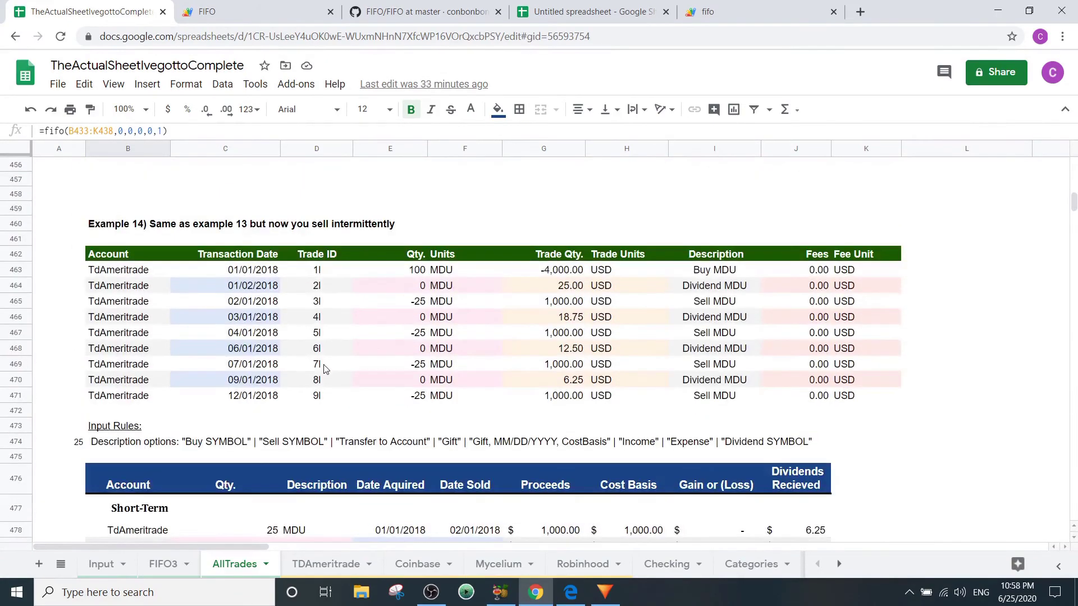
- Compare the descriptions of Example 14's nine trades with the allowed description options, check its output and continue to Example 15
{"action": "scroll", "coordinate": [326, 369], "scroll_direction": "down", "scroll_amount": 1}
{"action": "left_click", "coordinate": [703, 245]}
{"action": "left_click_drag", "start_coordinate": [702, 246], "coordinate": [703, 368]}
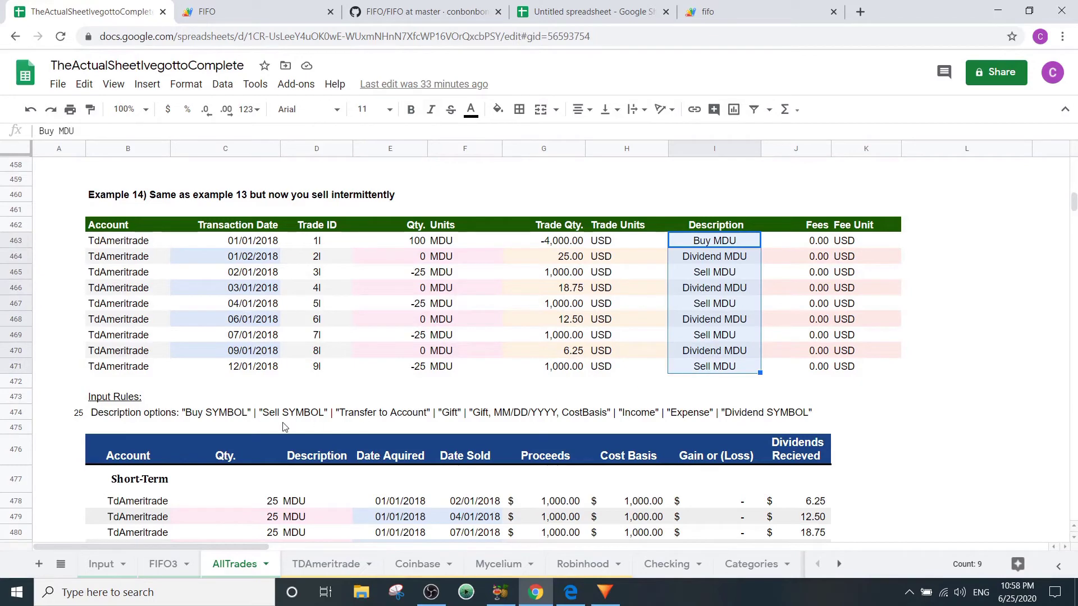
{"action": "left_click", "coordinate": [197, 414]}
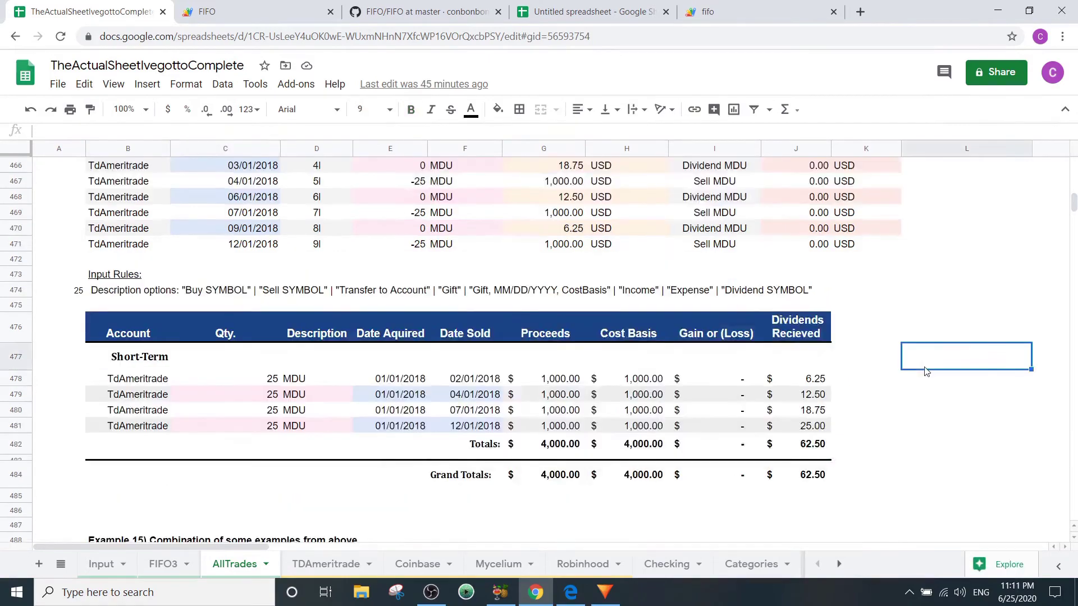
{"action": "scroll", "coordinate": [926, 372], "scroll_direction": "down", "scroll_amount": 1}
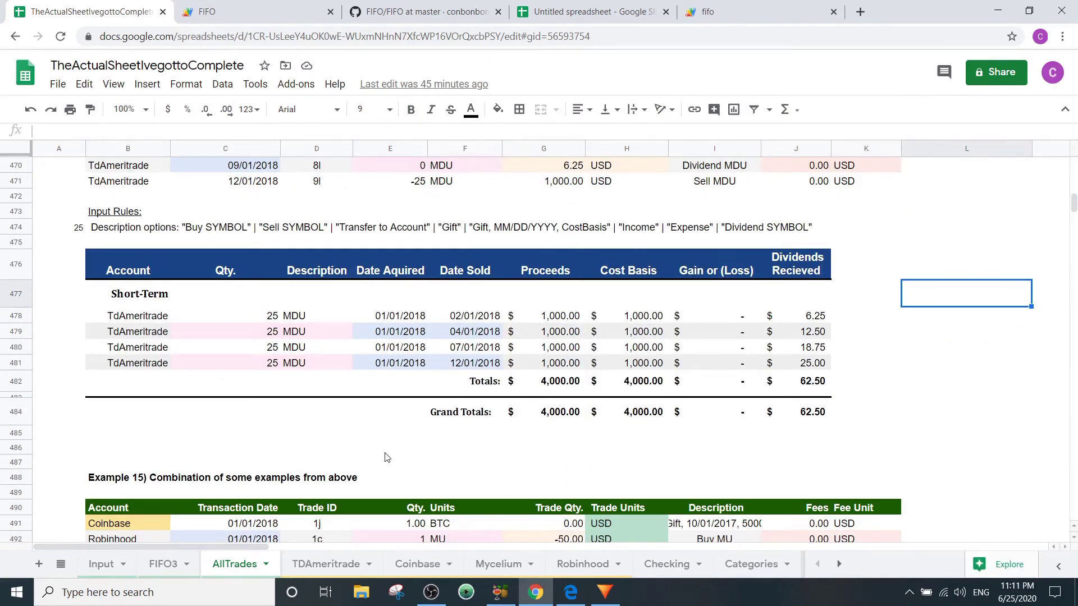
{"action": "scroll", "coordinate": [386, 458], "scroll_direction": "down", "scroll_amount": 5}
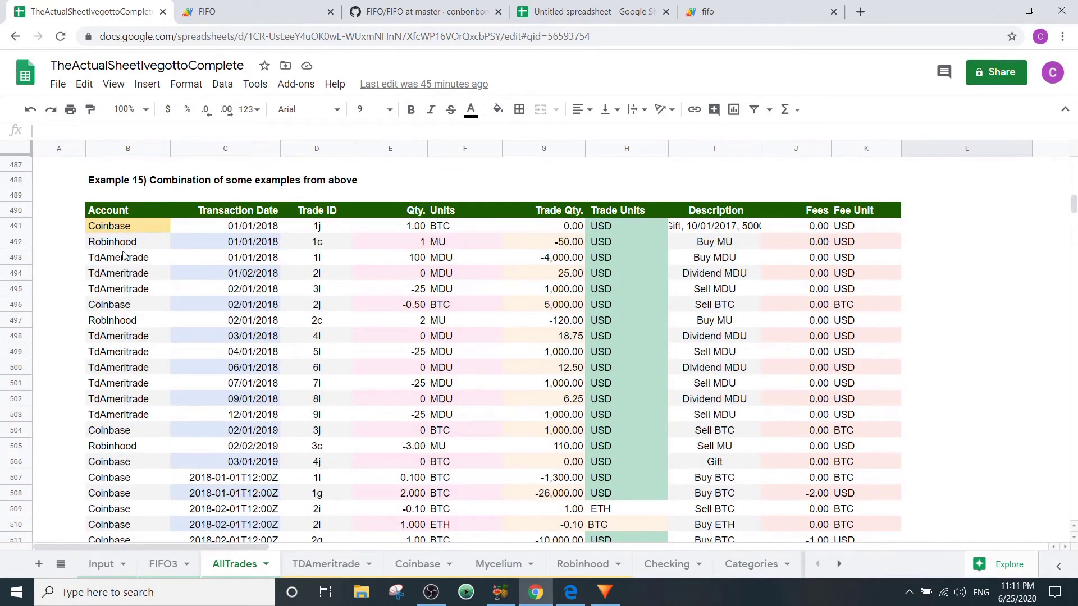
- Enter a fifo formula in B520 below Example 15's trades, covering the full trade range B491:K518 without optional parameters
{"action": "key", "text": "ctrl+minus"}
{"action": "key", "text": "ctrl+minus"}
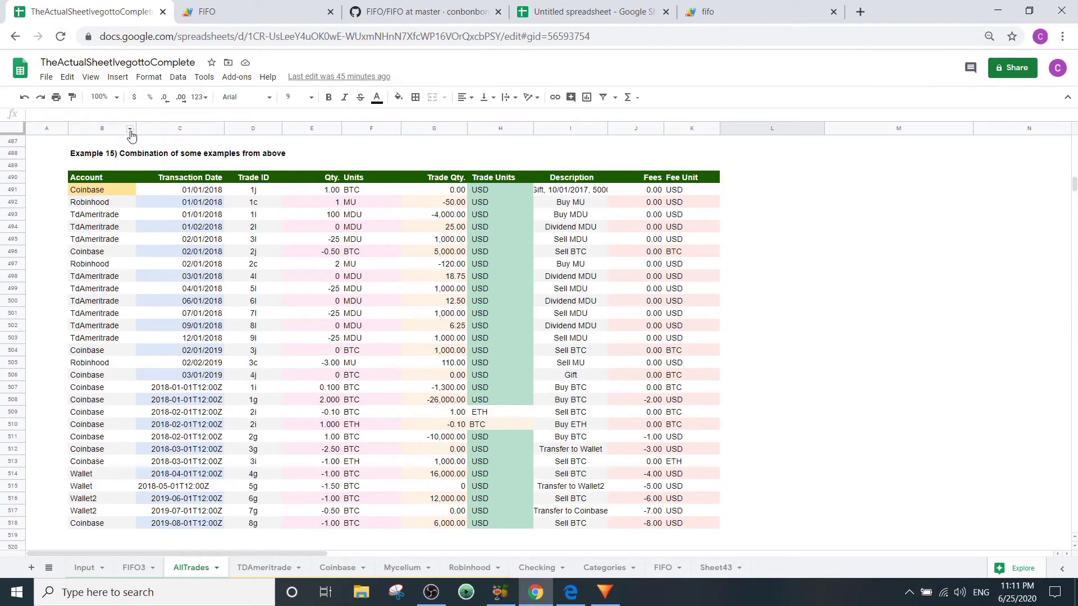
{"action": "scroll", "coordinate": [125, 214], "scroll_direction": "down", "scroll_amount": 1}
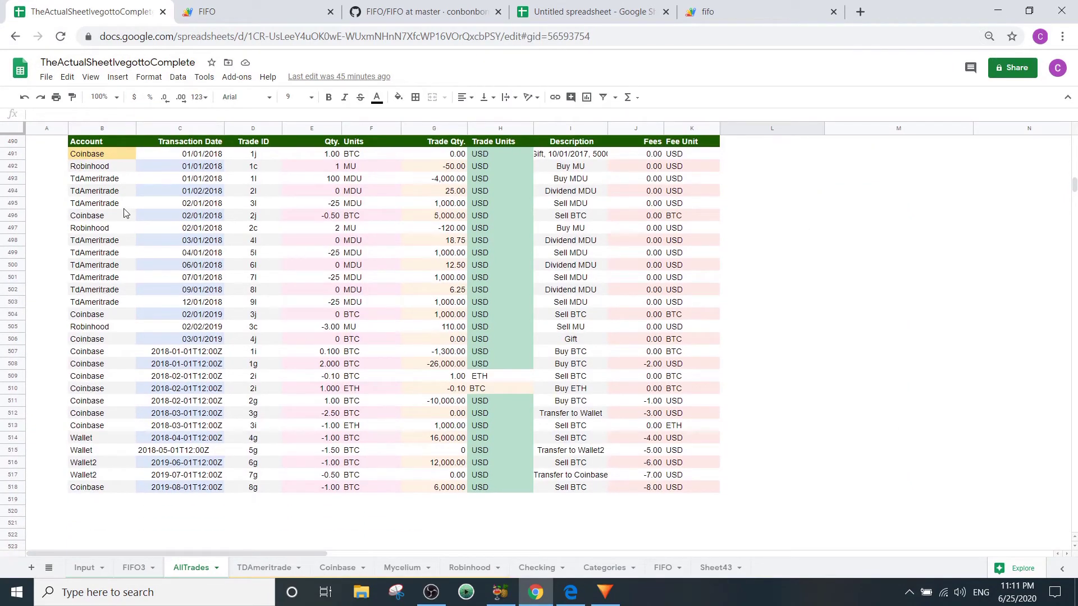
{"action": "left_click", "coordinate": [91, 513]}
{"action": "type", "text": "=fu"}
{"action": "type", "text": "fo("}
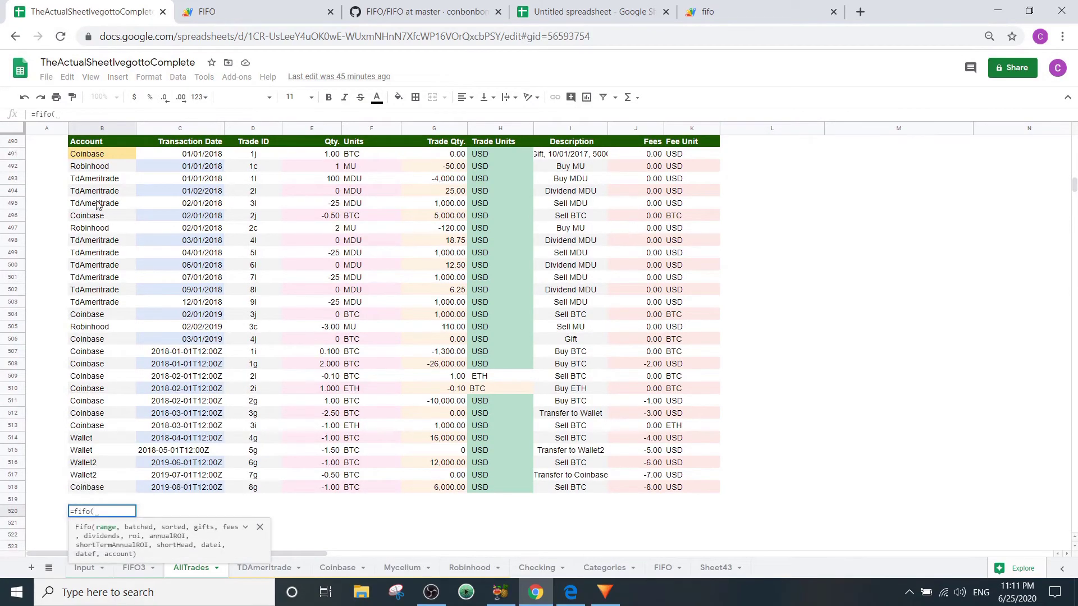
{"action": "left_click_drag", "start_coordinate": [83, 160], "coordinate": [693, 497]}
{"action": "key", "text": "Return"}
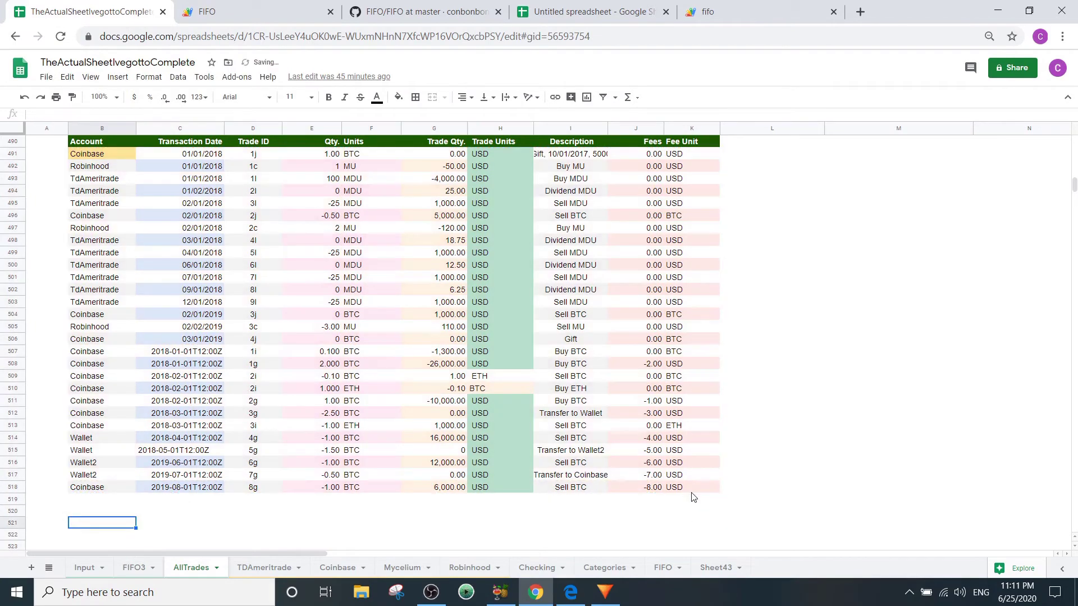
- Review the short-term, long-term and grand total sections of Example 15's unformatted output and check its formula cell
{"action": "scroll", "coordinate": [694, 497], "scroll_direction": "down", "scroll_amount": 5}
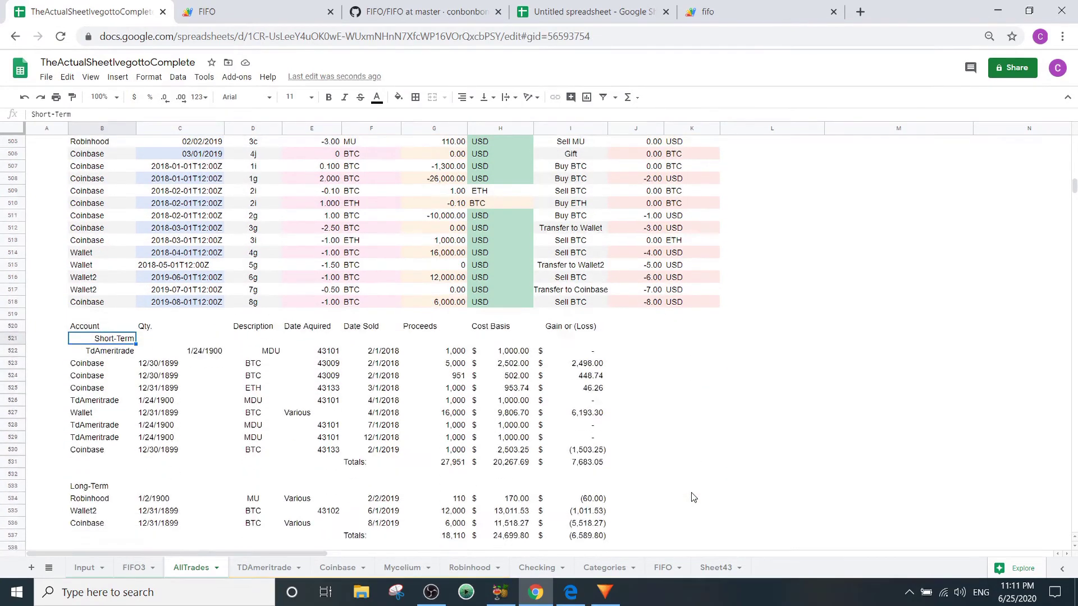
{"action": "scroll", "coordinate": [694, 497], "scroll_direction": "down", "scroll_amount": 1}
{"action": "left_click", "coordinate": [115, 242]}
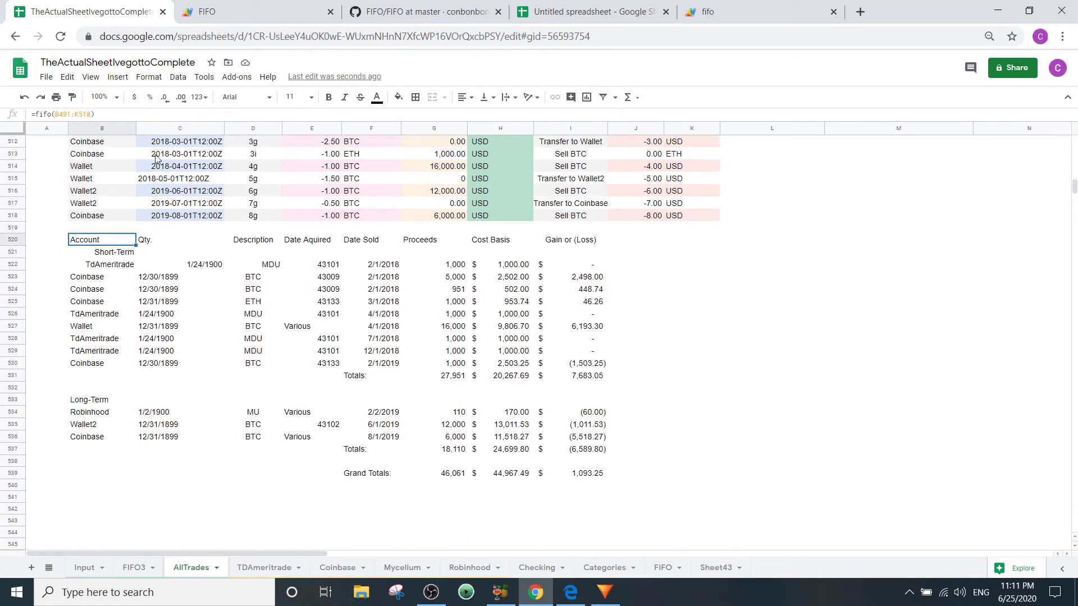
- In the FIFO script's onOpen function, replace the sheetName value with the name of the AllTrades sheet, and return to the spreadsheet
{"action": "left_click", "coordinate": [243, 21]}
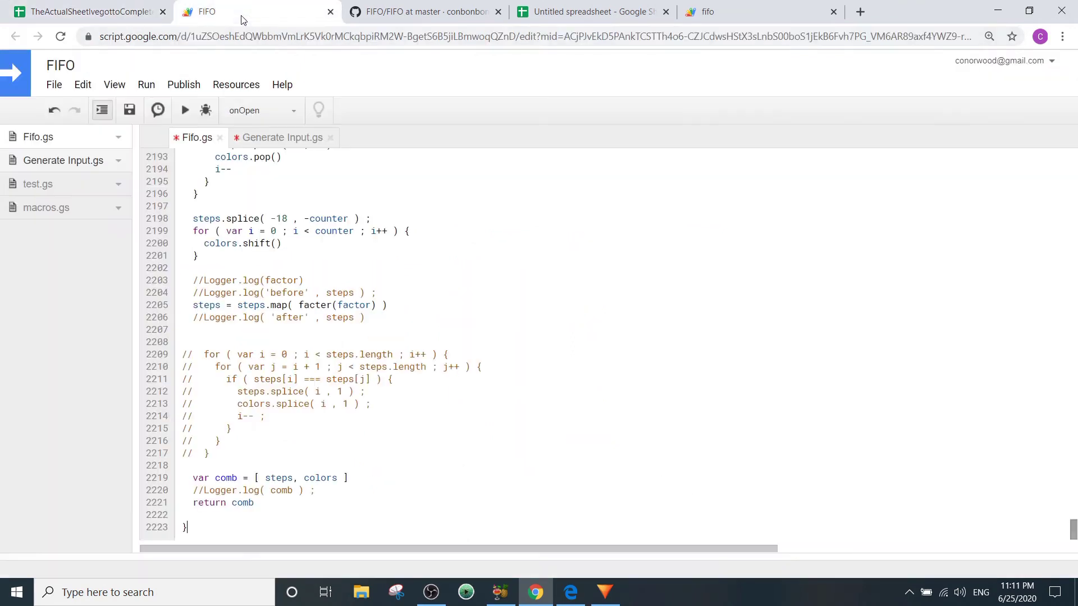
{"action": "key", "text": "ctrl+Home"}
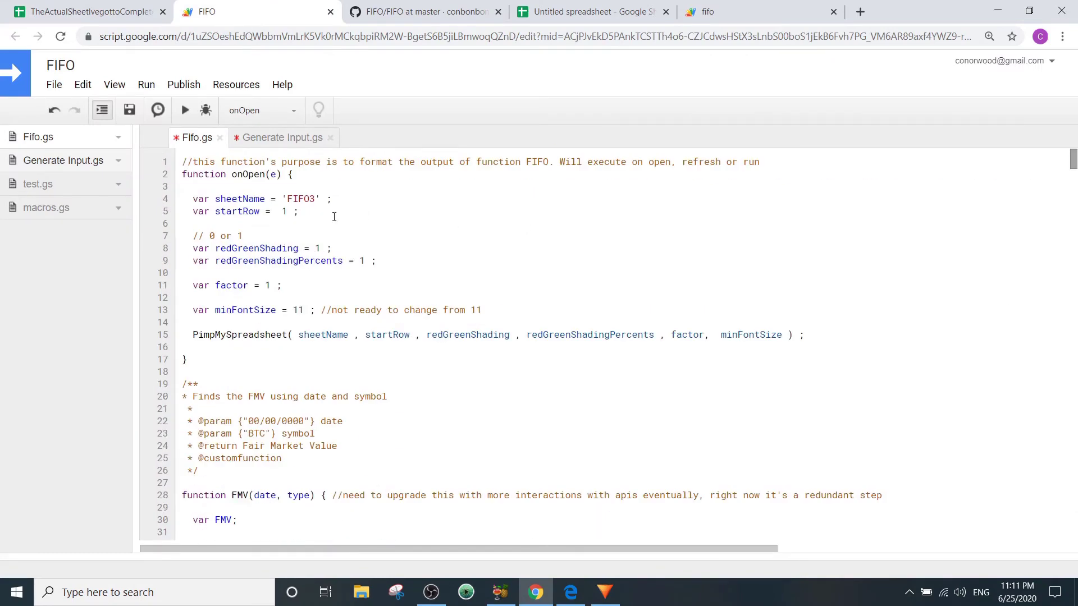
{"action": "left_click", "coordinate": [316, 198]}
{"action": "key", "text": "BackSpace"}
{"action": "key", "text": "BackSpace"}
{"action": "key", "text": "BackSpace"}
{"action": "key", "text": "BackSpace"}
{"action": "key", "text": "BackSpace"}
{"action": "type", "text": "AllTrade"}
{"action": "left_click", "coordinate": [130, 12]}
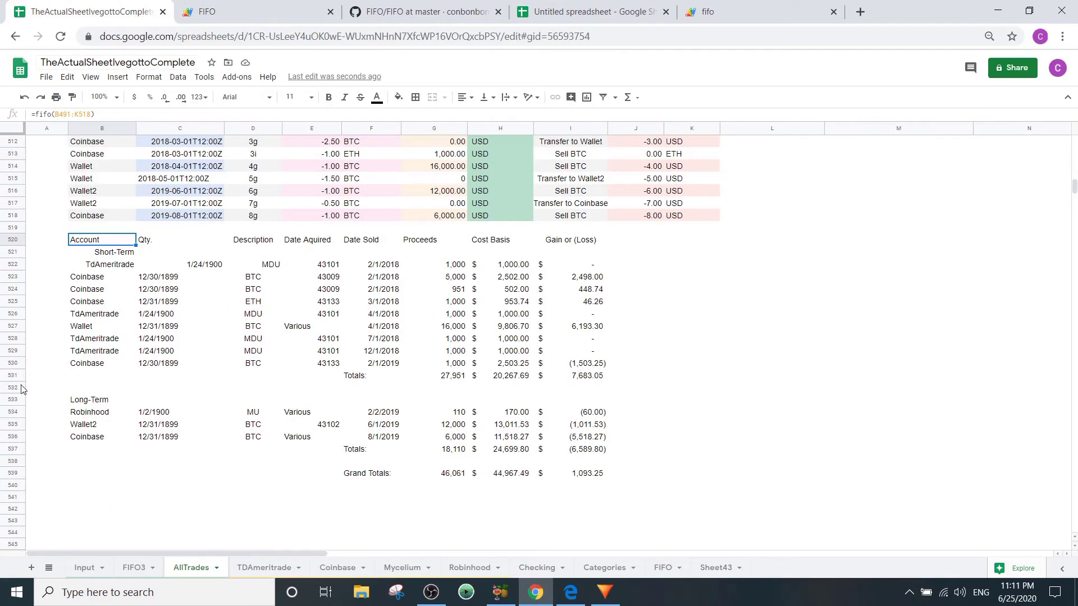
- Run the onOpen function in the FIFO script to format the AllTrades output starting at row 520, and return to the spreadsheet
{"action": "left_click", "coordinate": [179, 11]}
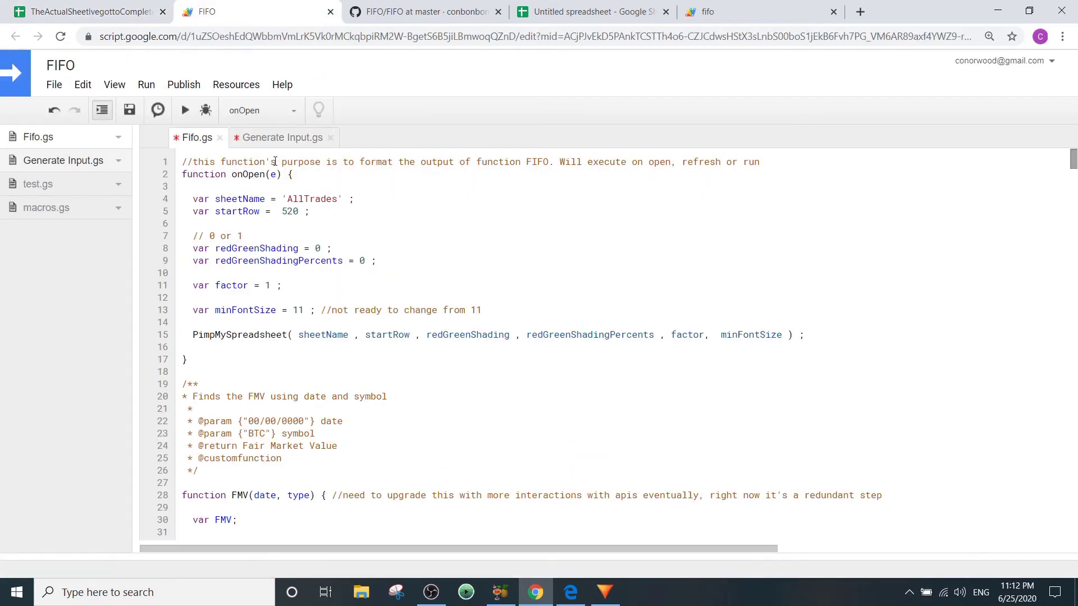
{"action": "left_click", "coordinate": [257, 110]}
{"action": "left_click", "coordinate": [258, 137]}
{"action": "left_click", "coordinate": [185, 110]}
{"action": "left_click", "coordinate": [108, 15]}
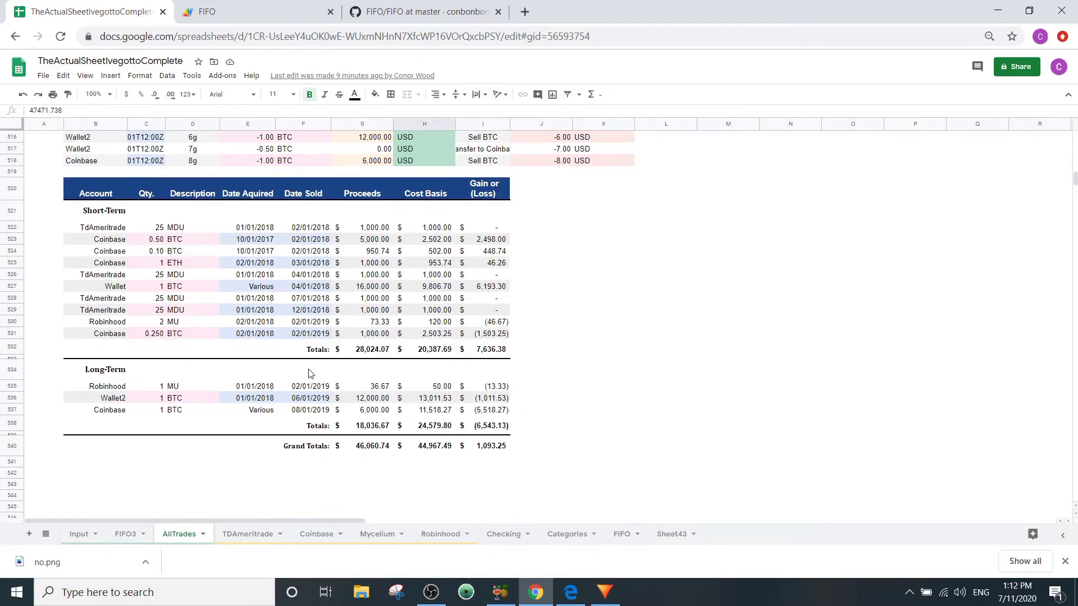
- Review the output at row 547 with gifts shown, inspect its fifo formula parameters, and compare its grand totals with the output above
{"action": "scroll", "coordinate": [309, 374], "scroll_direction": "down", "scroll_amount": 6}
{"action": "scroll", "coordinate": [309, 373], "scroll_direction": "down", "scroll_amount": 2}
{"action": "left_click", "coordinate": [95, 191]}
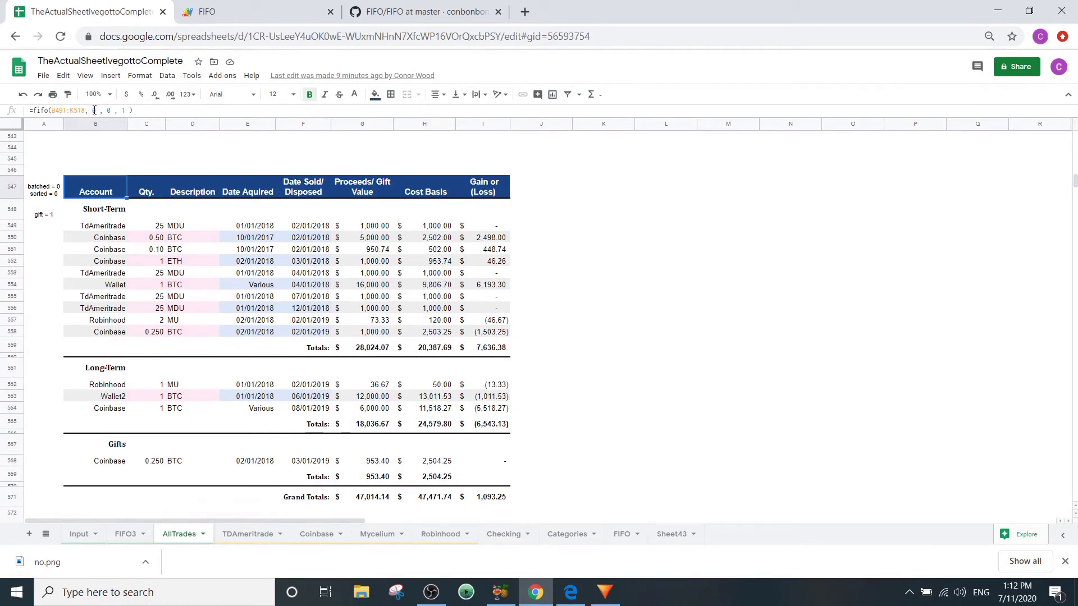
{"action": "left_click", "coordinate": [239, 288]}
{"action": "left_click", "coordinate": [100, 188]}
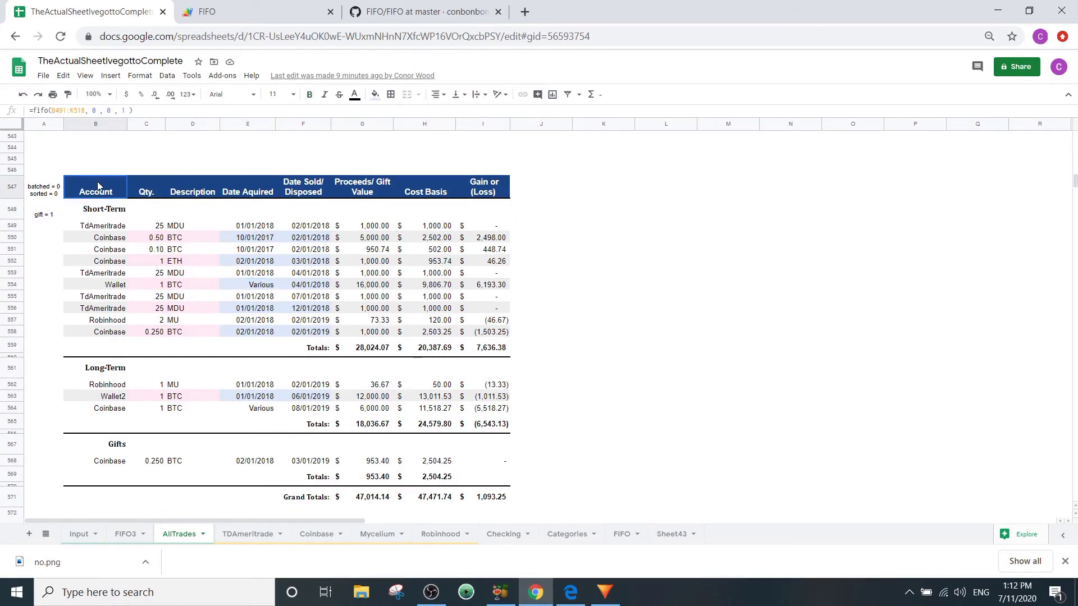
{"action": "left_click", "coordinate": [109, 110]}
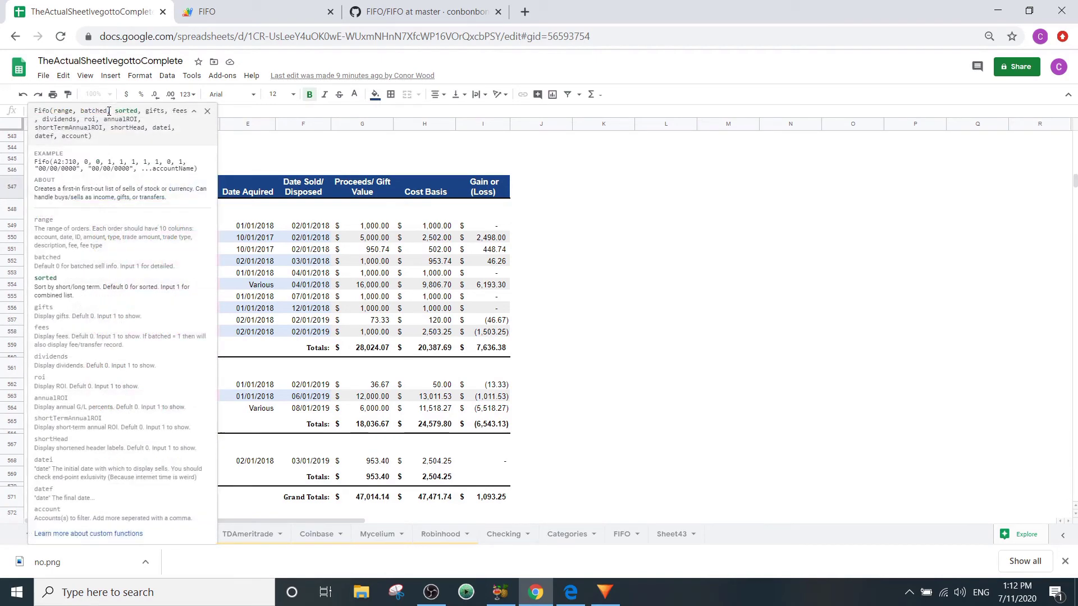
{"action": "left_click", "coordinate": [195, 111]}
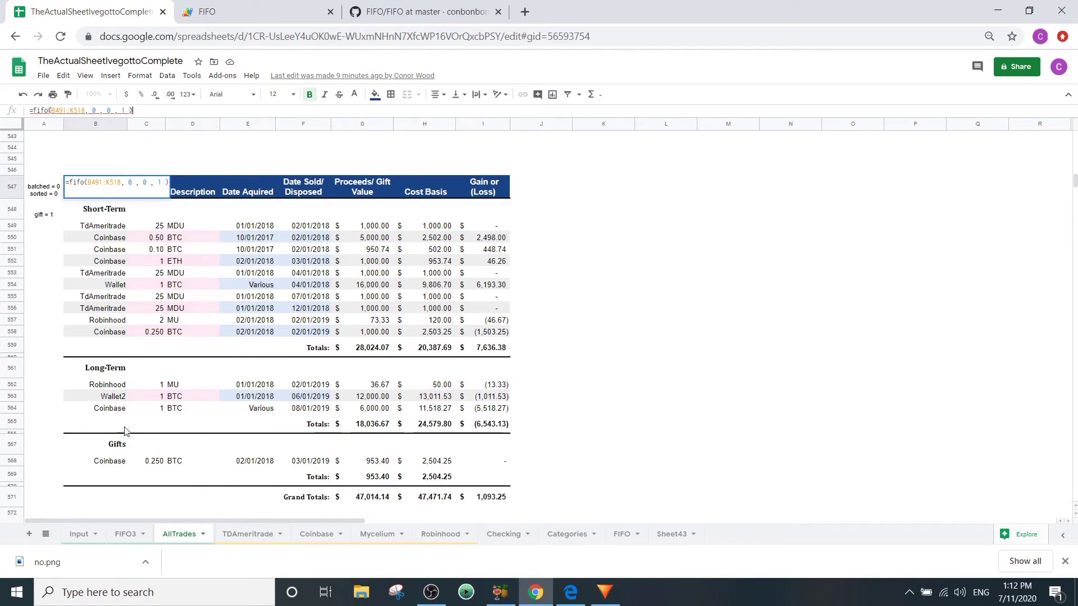
{"action": "mouse_move", "coordinate": [126, 111]}
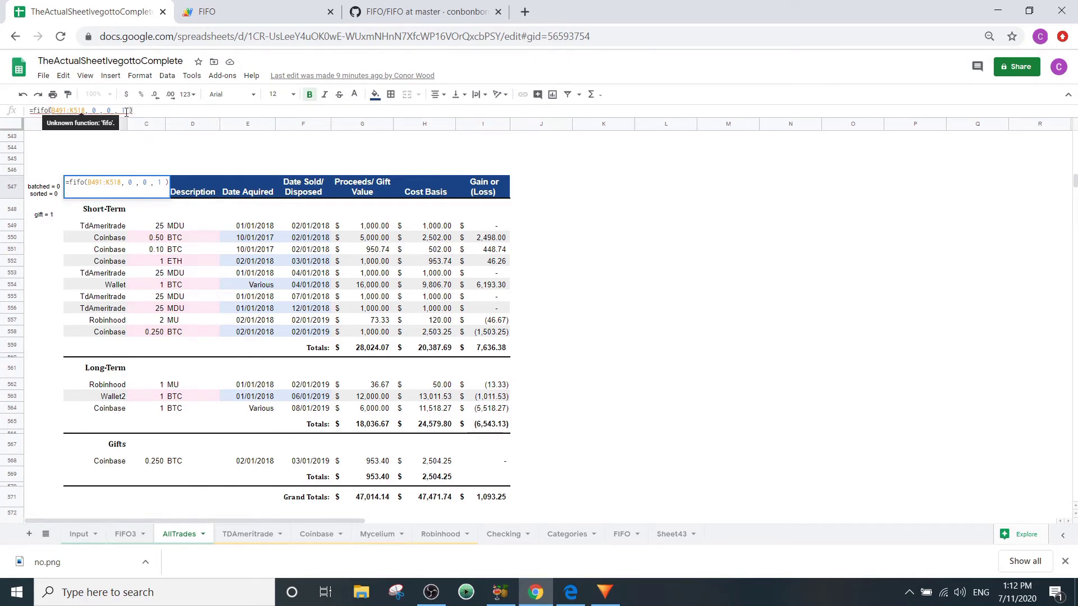
{"action": "left_click", "coordinate": [169, 136]}
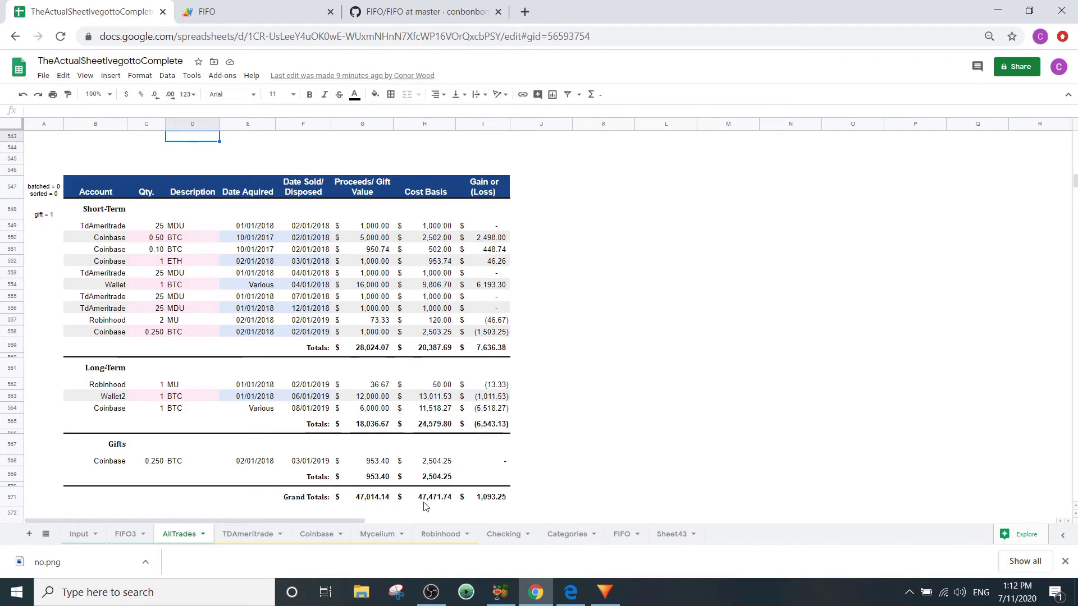
{"action": "scroll", "coordinate": [440, 505], "scroll_direction": "up", "scroll_amount": 5}
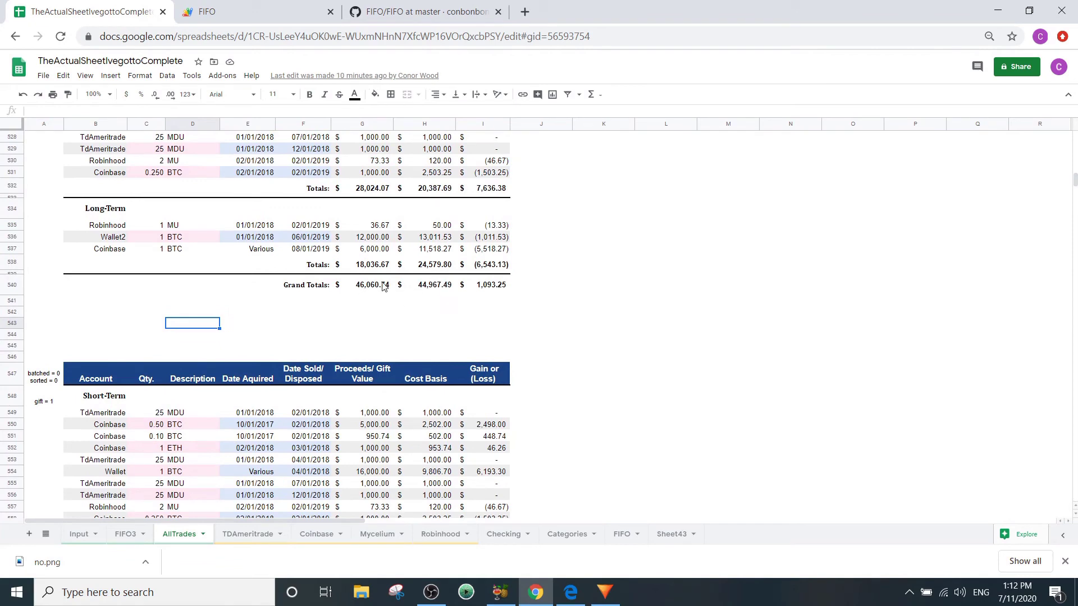
{"action": "scroll", "coordinate": [393, 276], "scroll_direction": "up", "scroll_amount": 5}
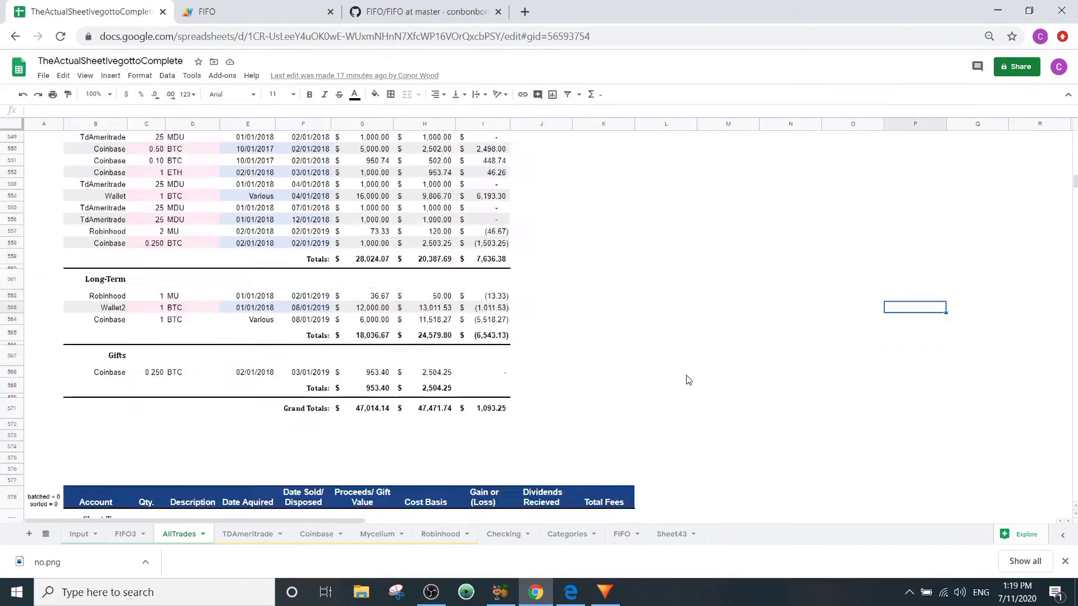
- Examine the output at row 578 that adds dividend and fee columns, and check the fifo parameters in its header formula
{"action": "scroll", "coordinate": [687, 379], "scroll_direction": "down", "scroll_amount": 6}
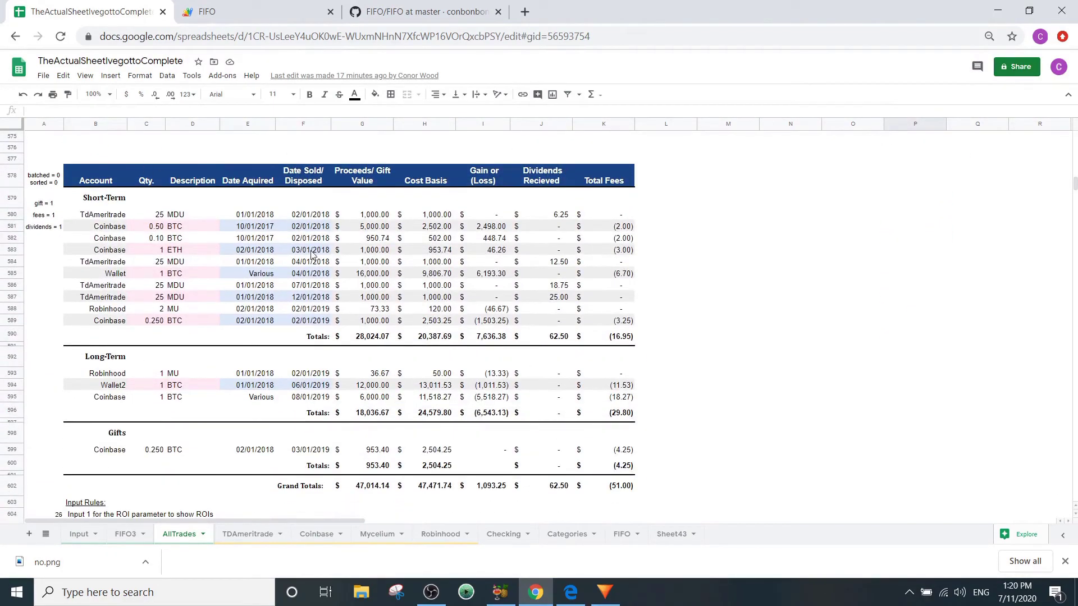
{"action": "left_click", "coordinate": [32, 228]}
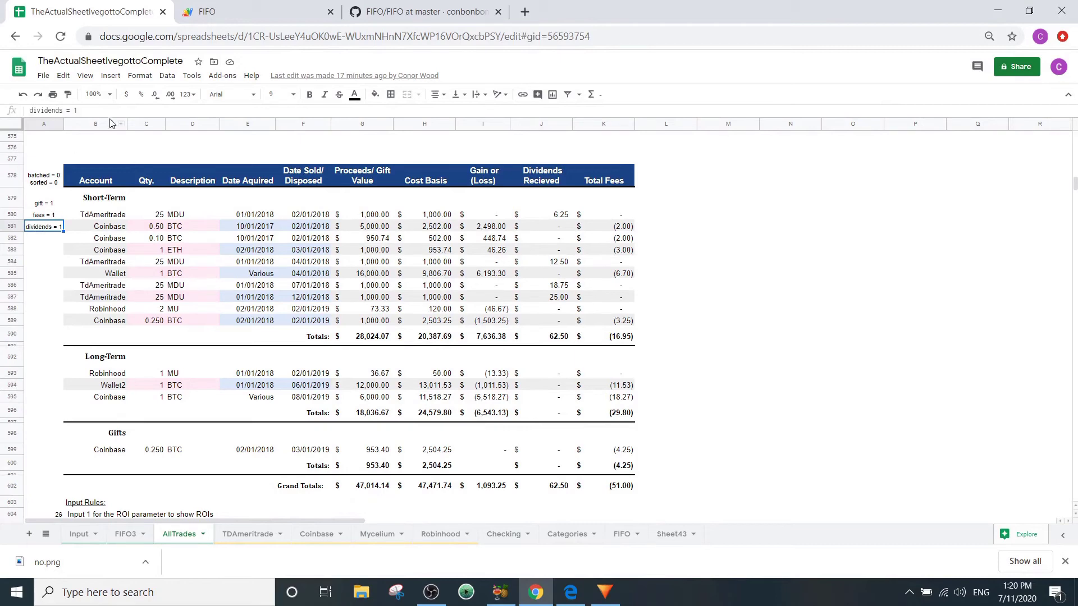
{"action": "left_click", "coordinate": [98, 173]}
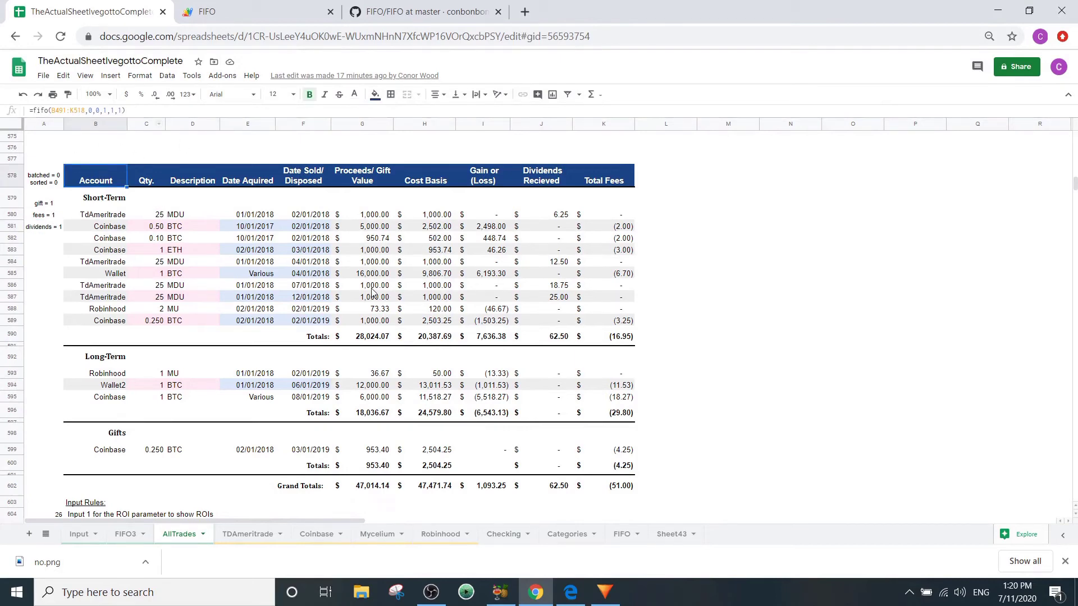
{"action": "scroll", "coordinate": [372, 292], "scroll_direction": "down", "scroll_amount": 2}
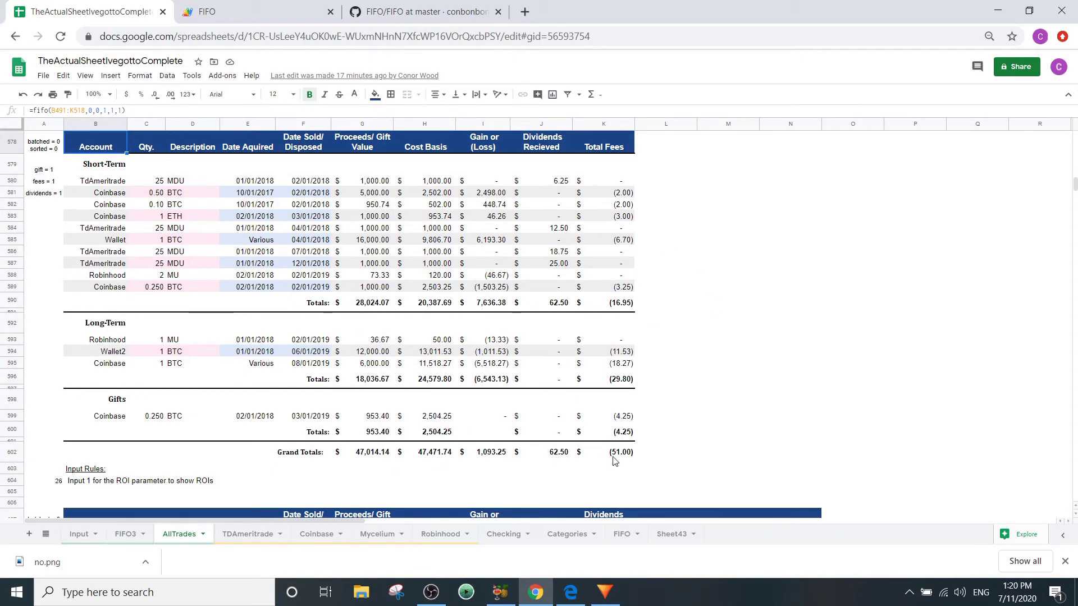
{"action": "scroll", "coordinate": [464, 408], "scroll_direction": "up", "scroll_amount": 1}
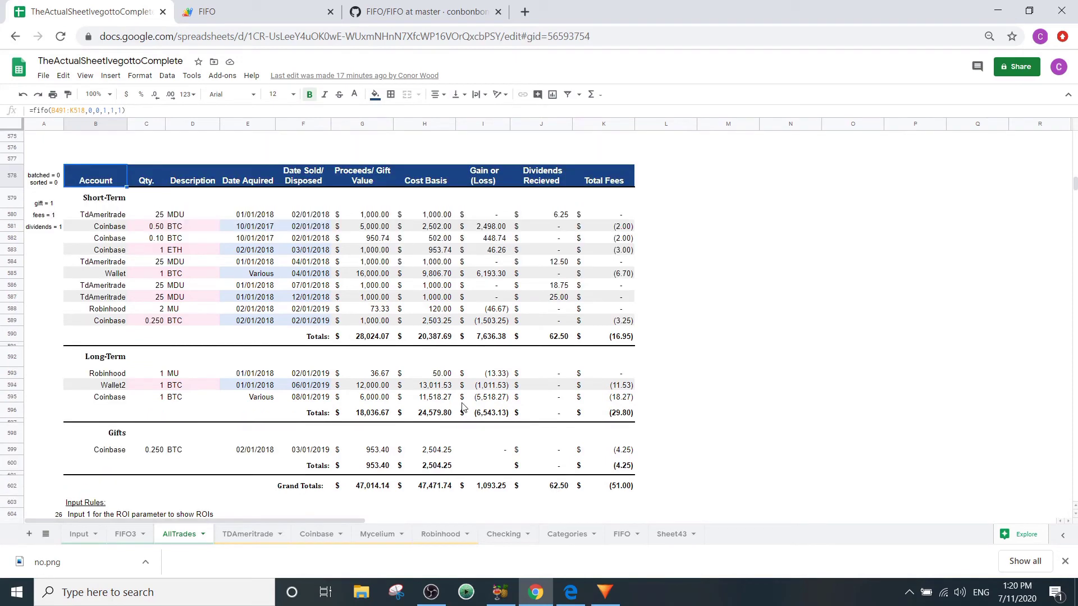
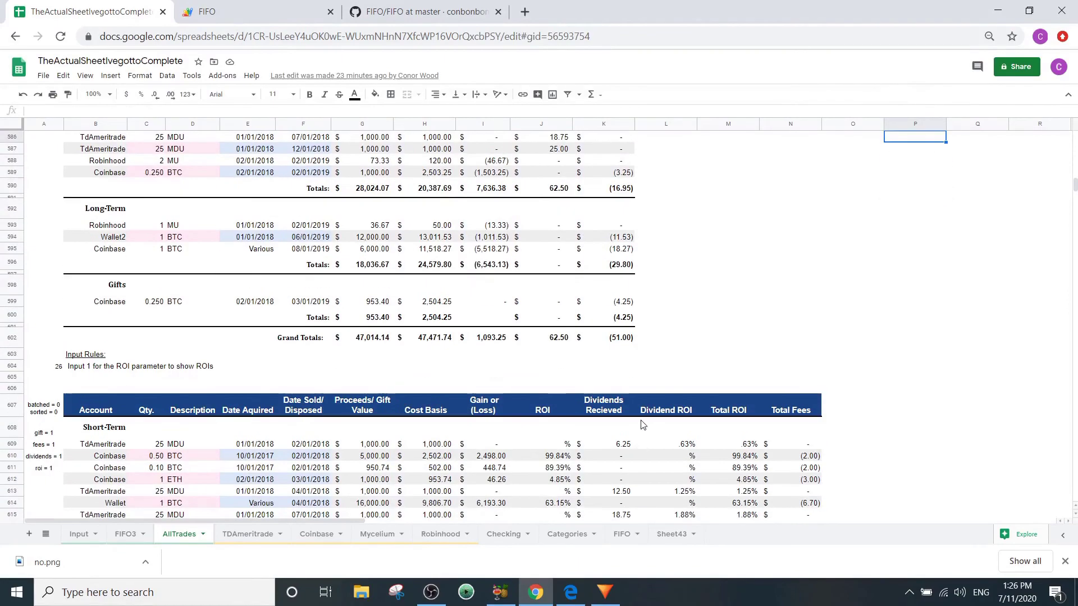
- Check the ROI parameter in B607's fifo formula against the function's parameter help, leaving the formula unchanged
{"action": "scroll", "coordinate": [643, 425], "scroll_direction": "down", "scroll_amount": 1}
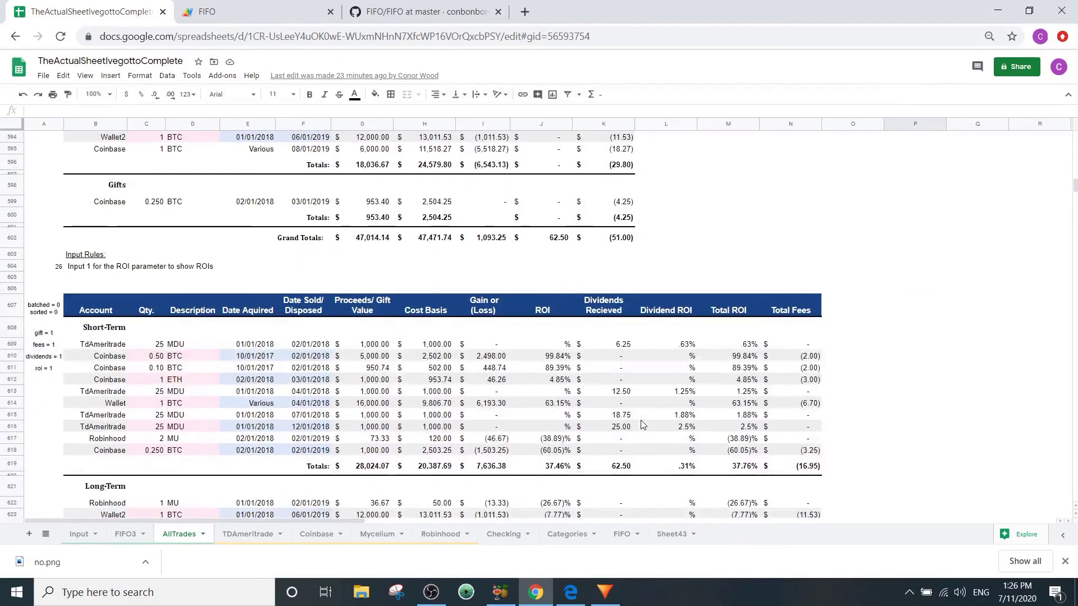
{"action": "left_click", "coordinate": [117, 314]}
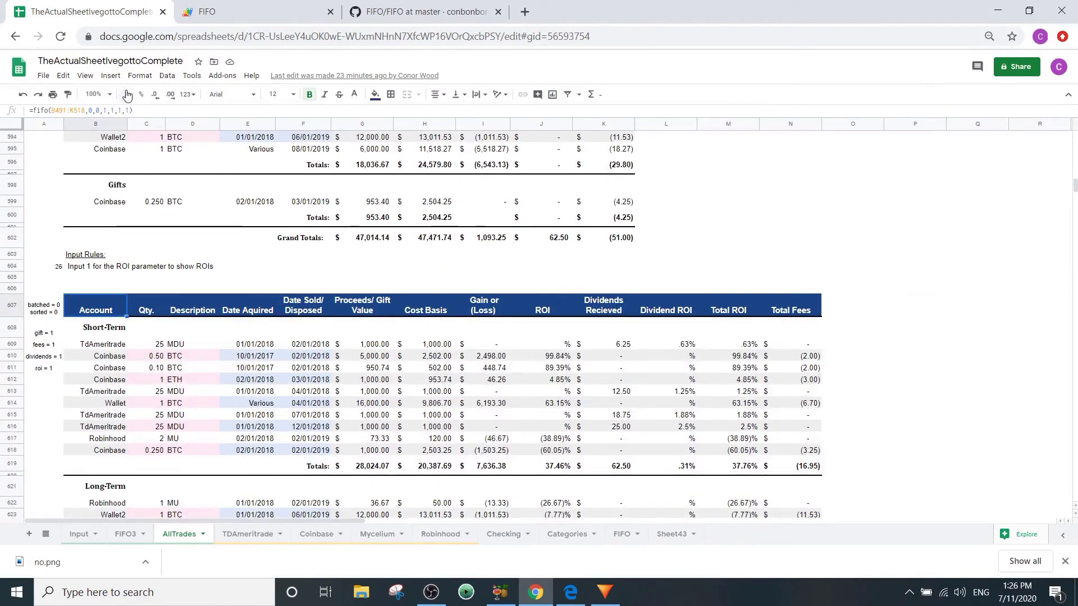
{"action": "left_click", "coordinate": [130, 113]}
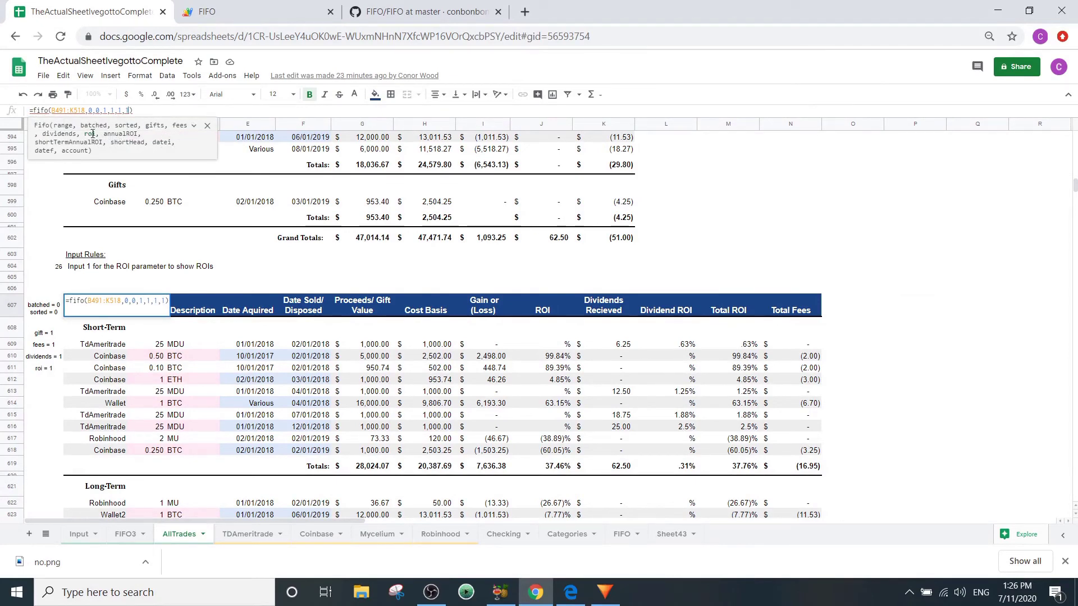
{"action": "left_click", "coordinate": [208, 126]}
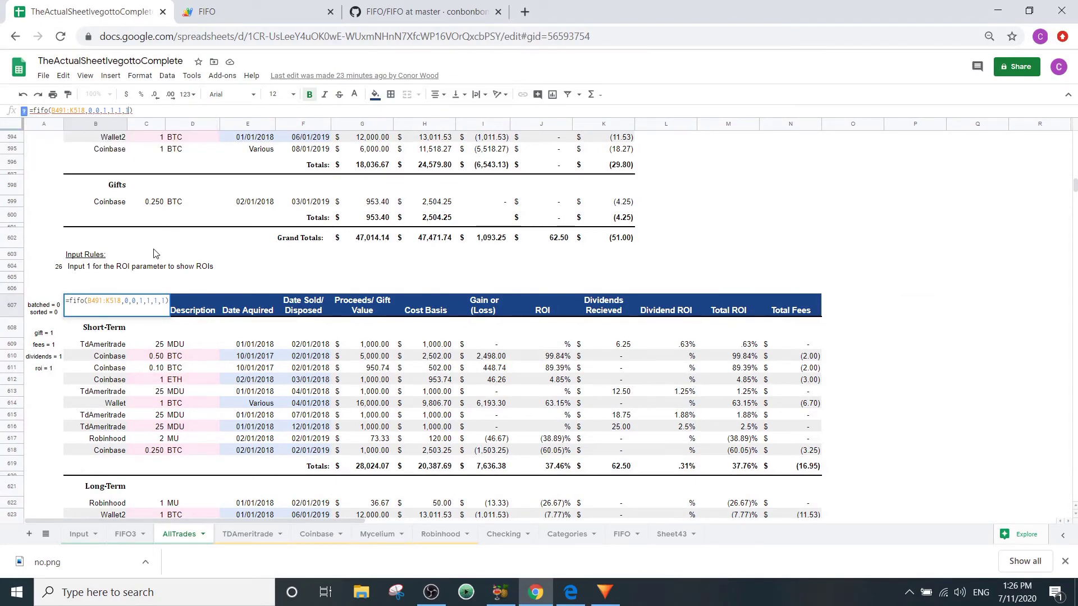
{"action": "left_click", "coordinate": [95, 277]}
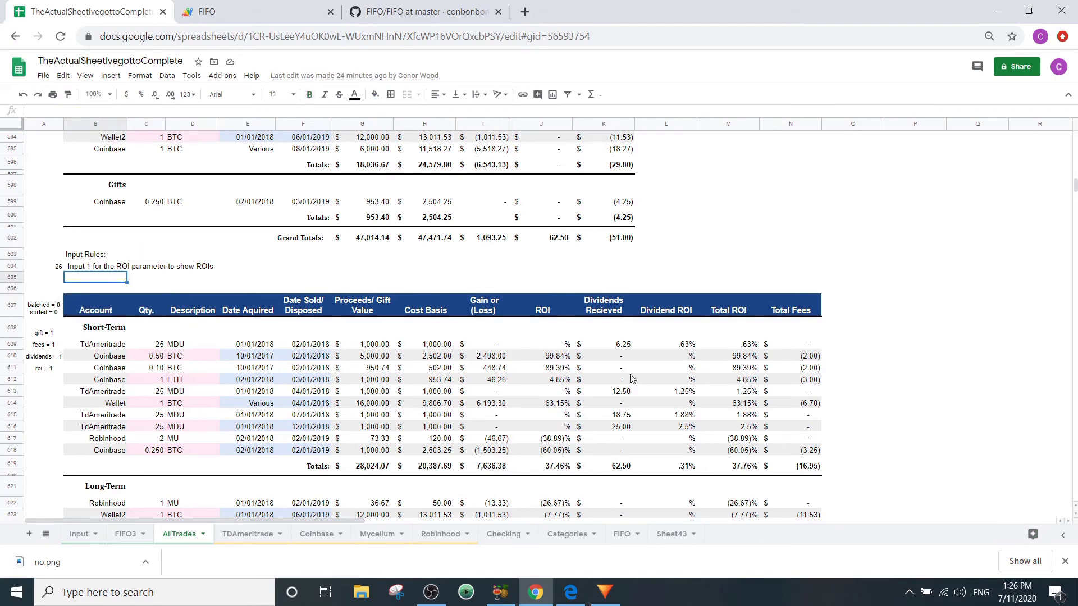
- Examine the ROI column at row 607, comparing the short-term, long-term, gift and grand totals with proceeds and cost basis
{"action": "scroll", "coordinate": [633, 379], "scroll_direction": "down", "scroll_amount": 1}
{"action": "left_click_drag", "start_coordinate": [543, 245], "coordinate": [550, 404]}
{"action": "left_click", "coordinate": [551, 403]}
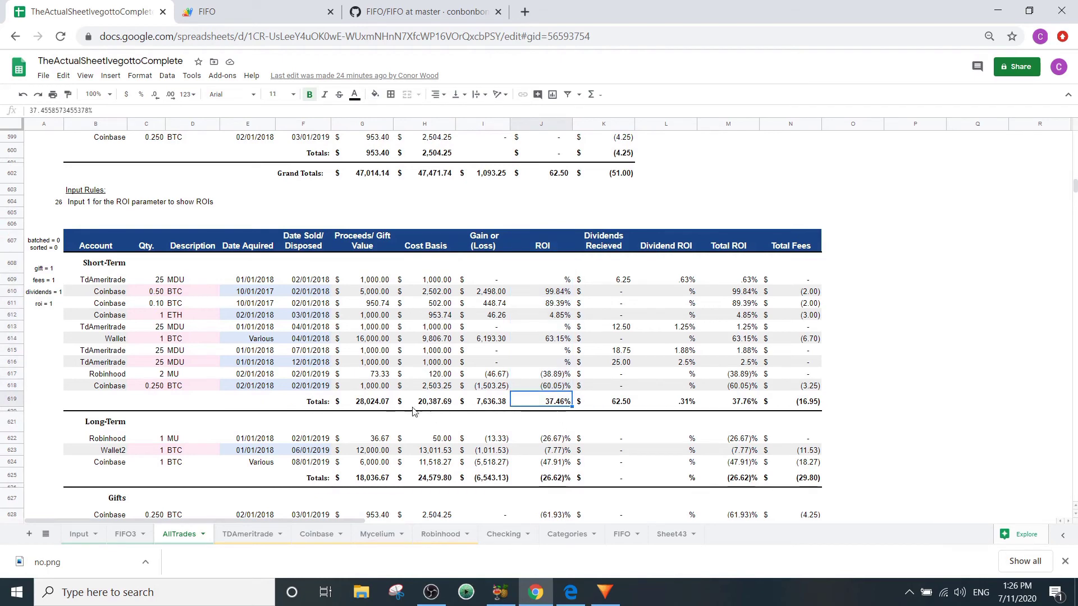
{"action": "left_click", "coordinate": [375, 403]}
{"action": "left_click", "coordinate": [432, 403]}
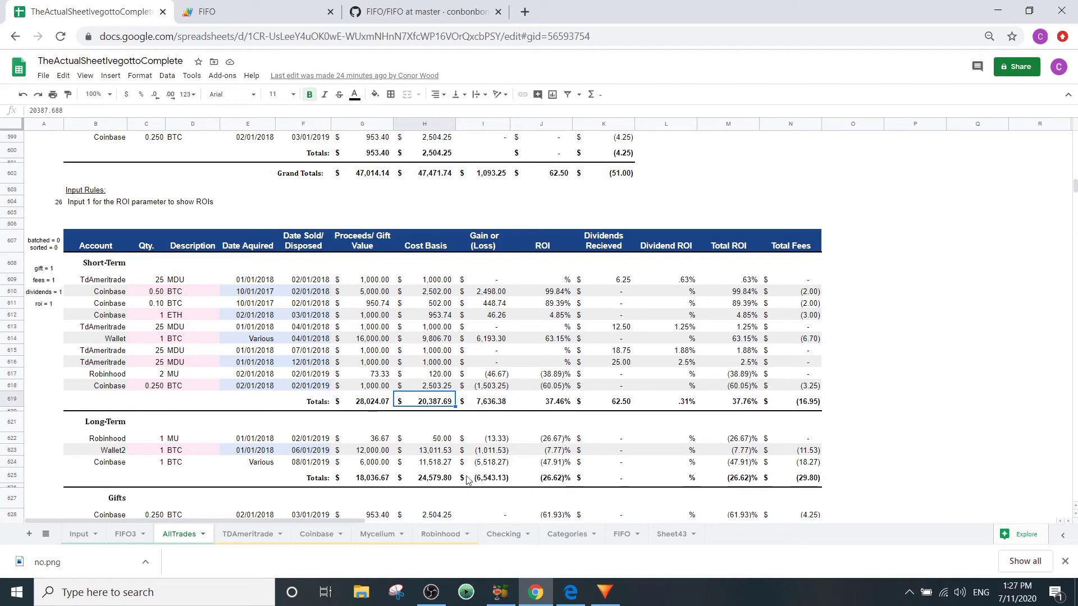
{"action": "left_click", "coordinate": [536, 478]}
{"action": "scroll", "coordinate": [536, 480], "scroll_direction": "down", "scroll_amount": 2}
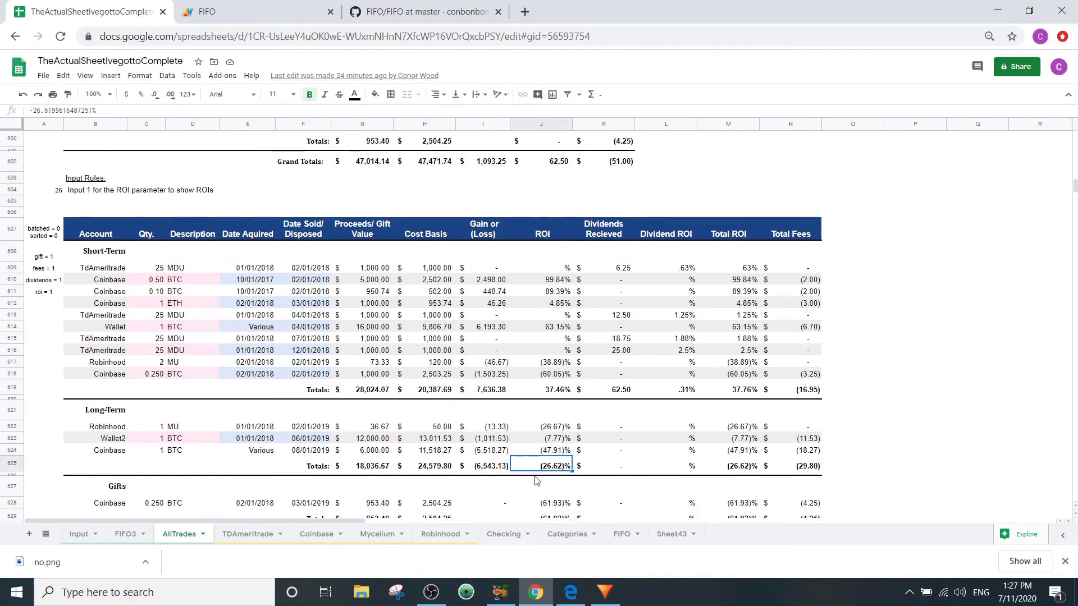
{"action": "left_click", "coordinate": [547, 470]}
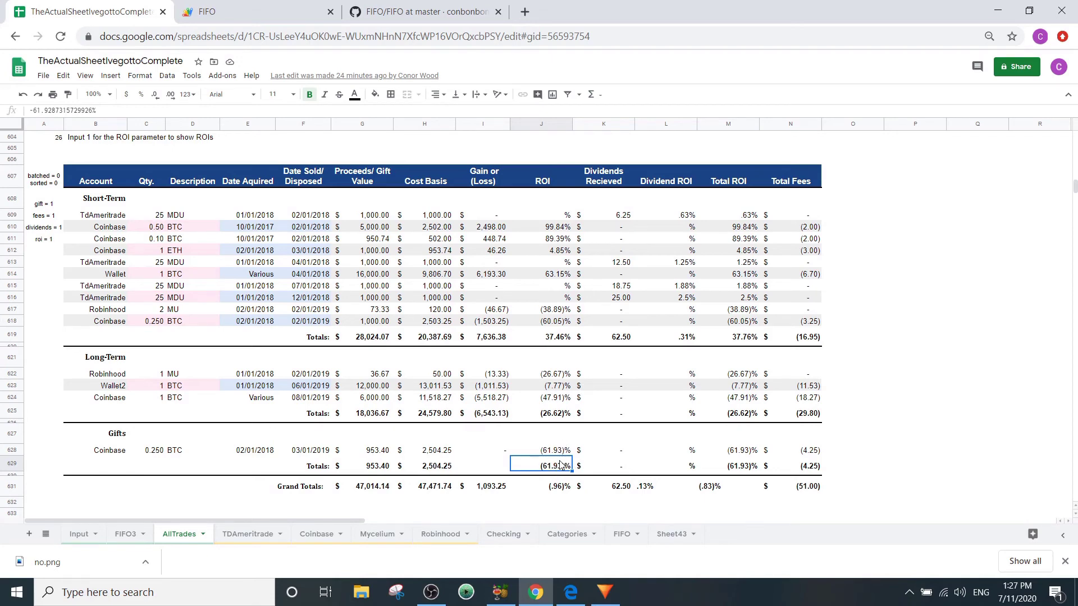
{"action": "scroll", "coordinate": [560, 464], "scroll_direction": "down", "scroll_amount": 1}
{"action": "left_click", "coordinate": [559, 480]}
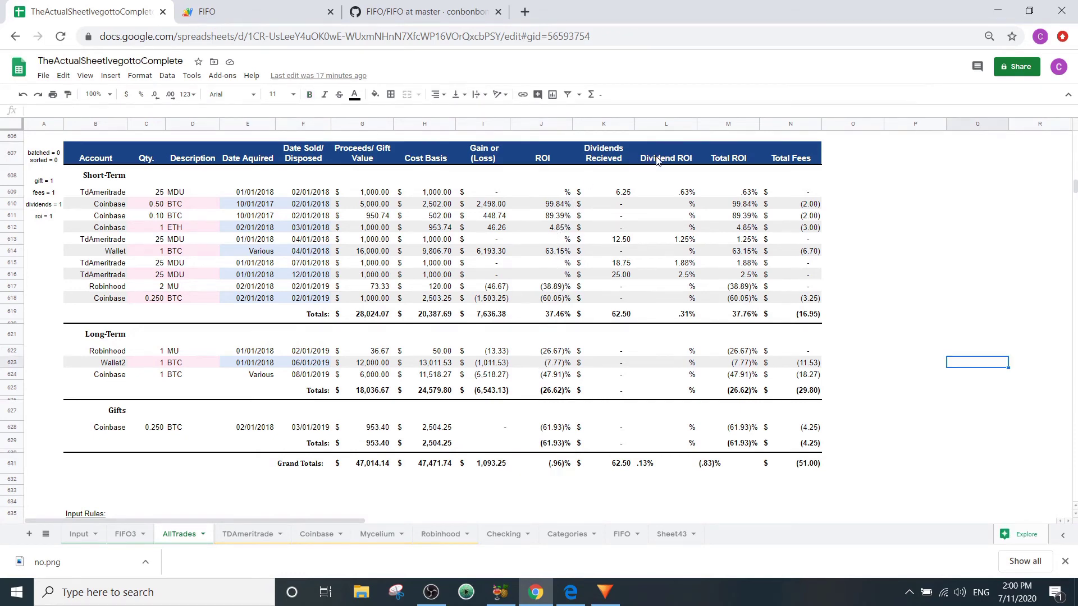
- Inspect the Dividend ROI and Total ROI columns, including their short-term totals and grand total
{"action": "left_click_drag", "start_coordinate": [658, 161], "coordinate": [662, 251]}
{"action": "left_click", "coordinate": [662, 251]}
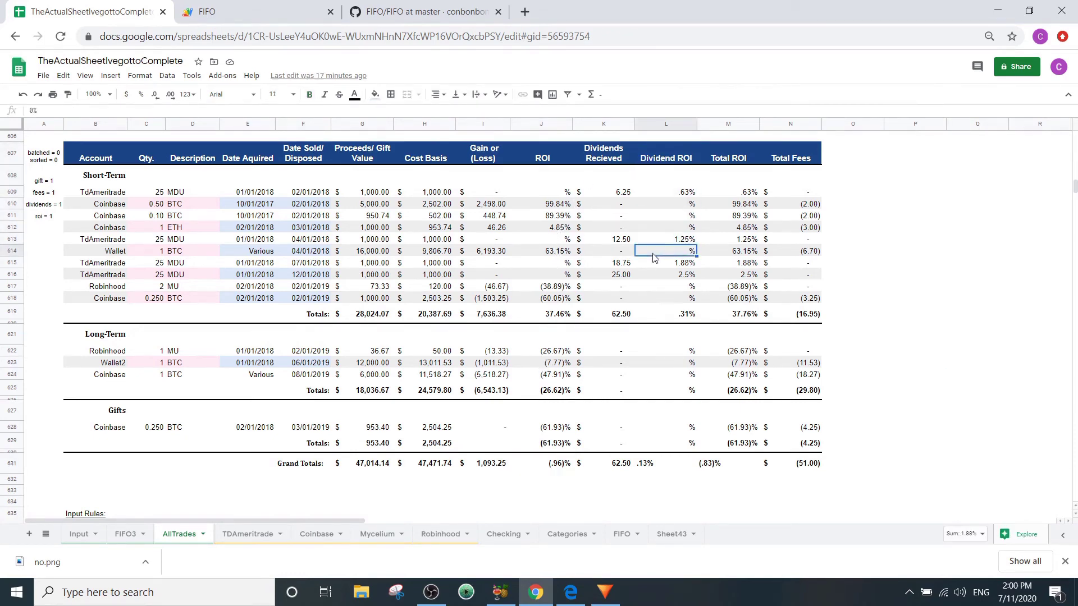
{"action": "left_click", "coordinate": [745, 175]}
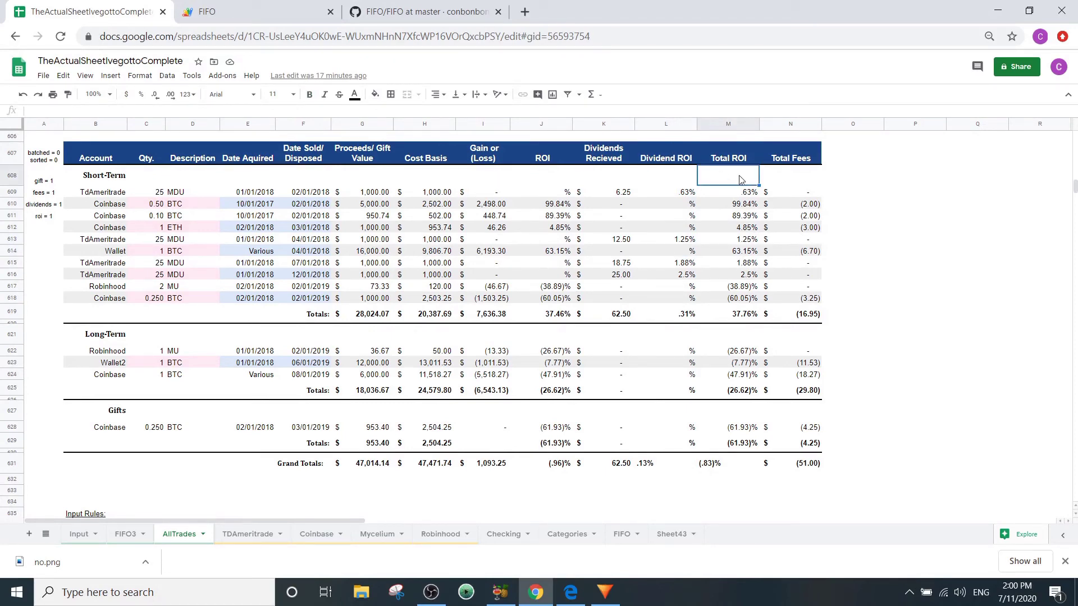
{"action": "left_click", "coordinate": [686, 313]}
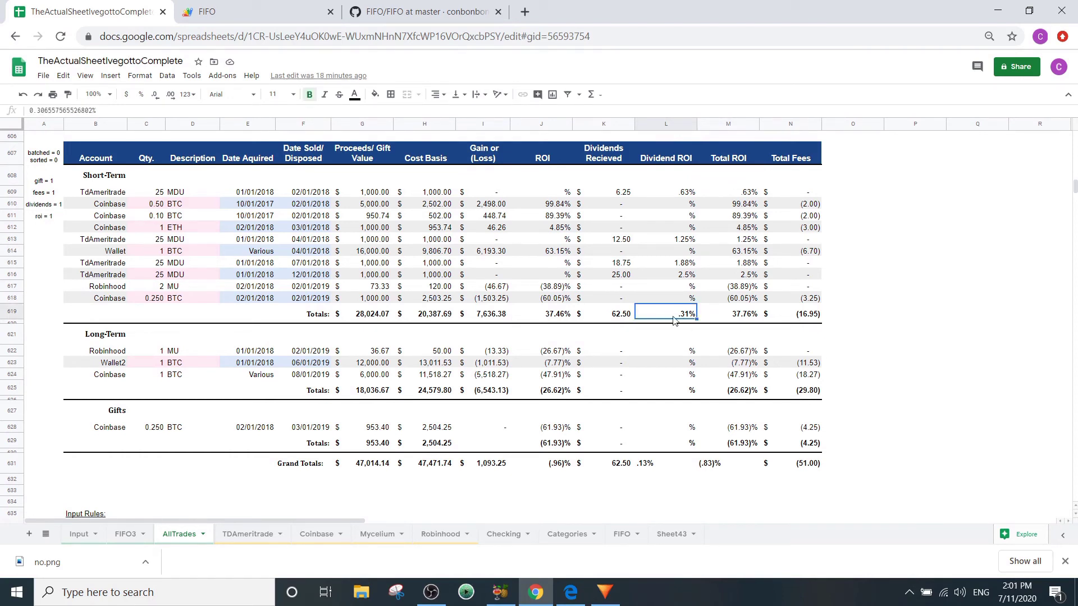
{"action": "left_click", "coordinate": [737, 316]}
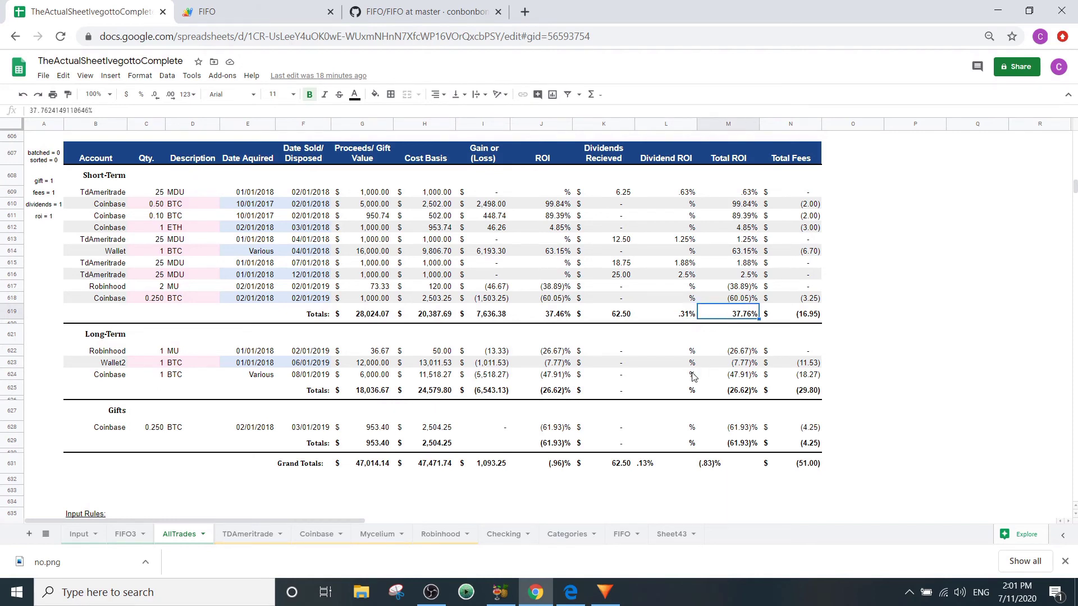
{"action": "left_click", "coordinate": [711, 465]}
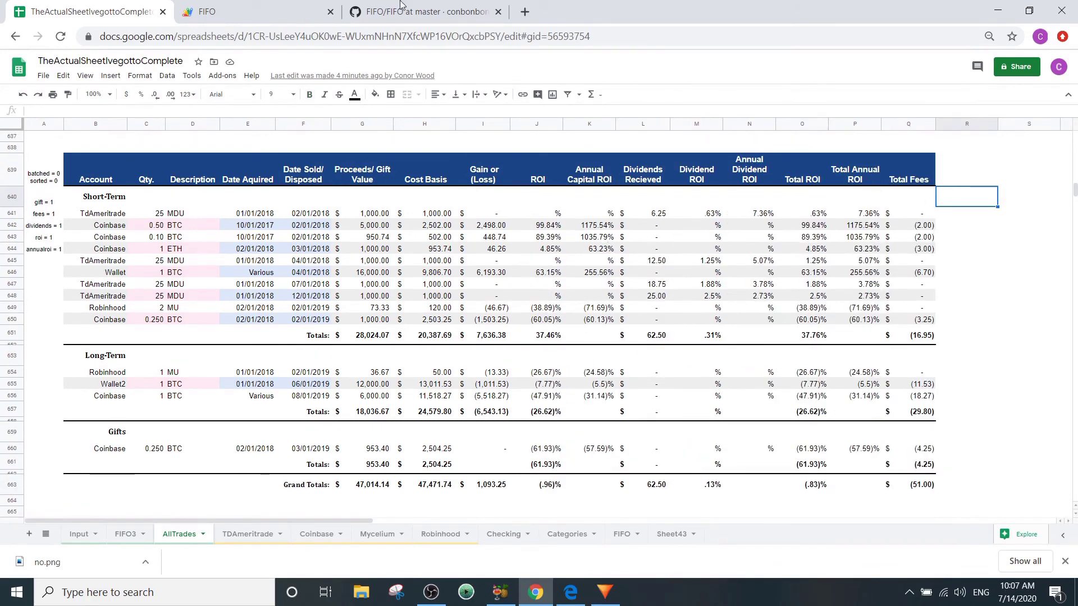
- Return from the spreadsheet to the FIFO script and select onOpen as the function to run
{"action": "left_click", "coordinate": [233, 11]}
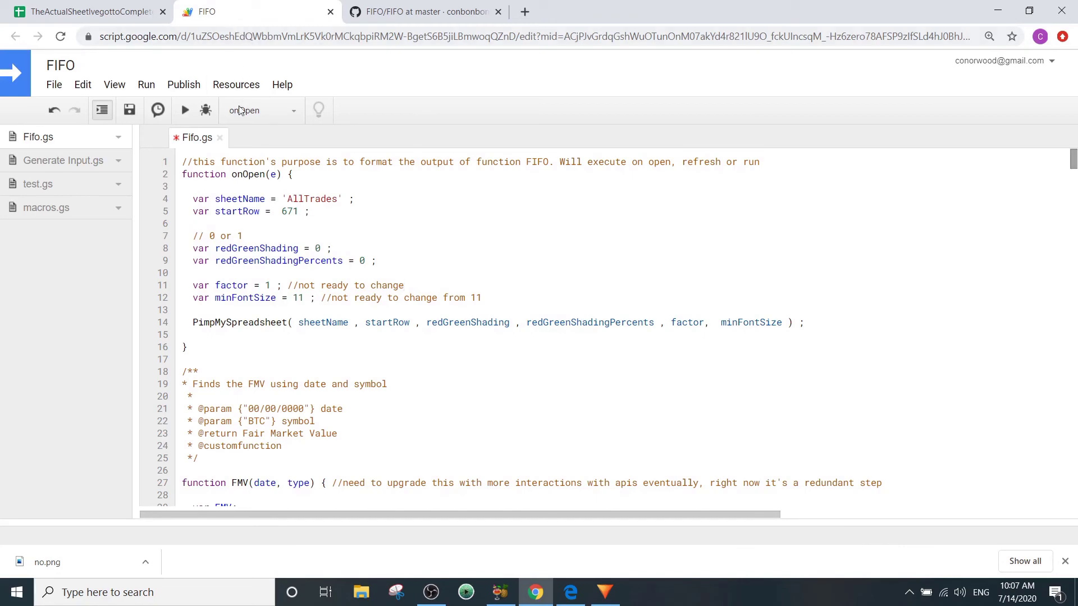
{"action": "left_click", "coordinate": [139, 10]}
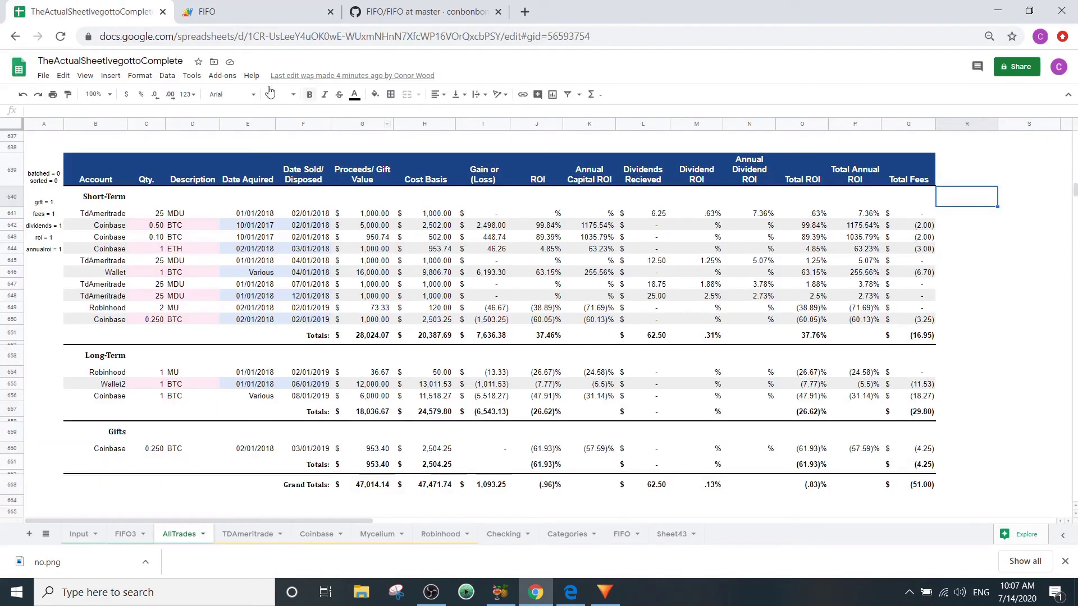
{"action": "left_click", "coordinate": [192, 76]}
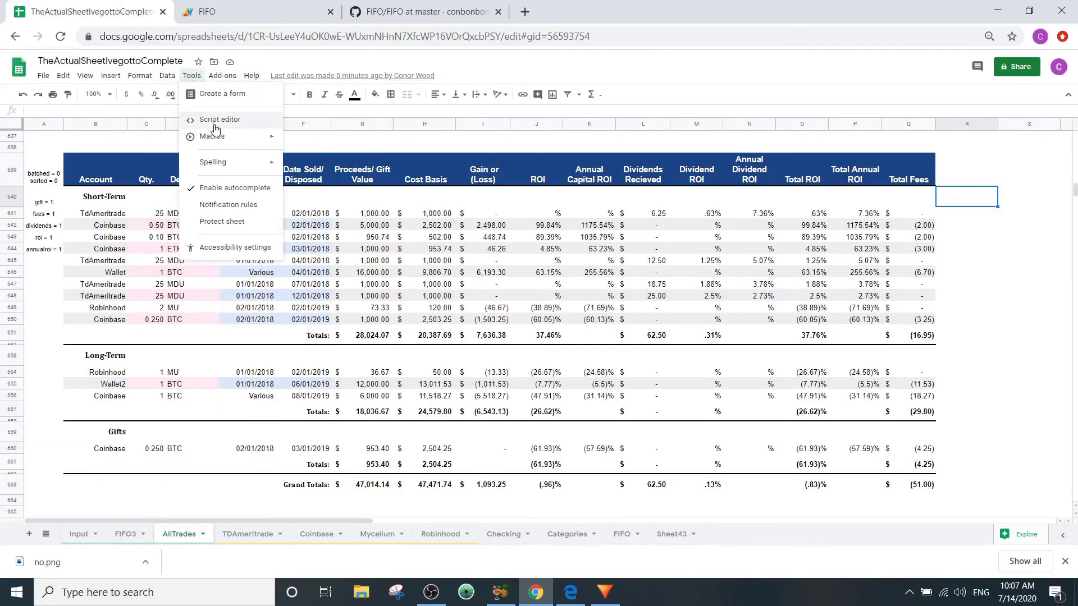
{"action": "left_click", "coordinate": [213, 15]}
{"action": "left_click", "coordinate": [235, 110]}
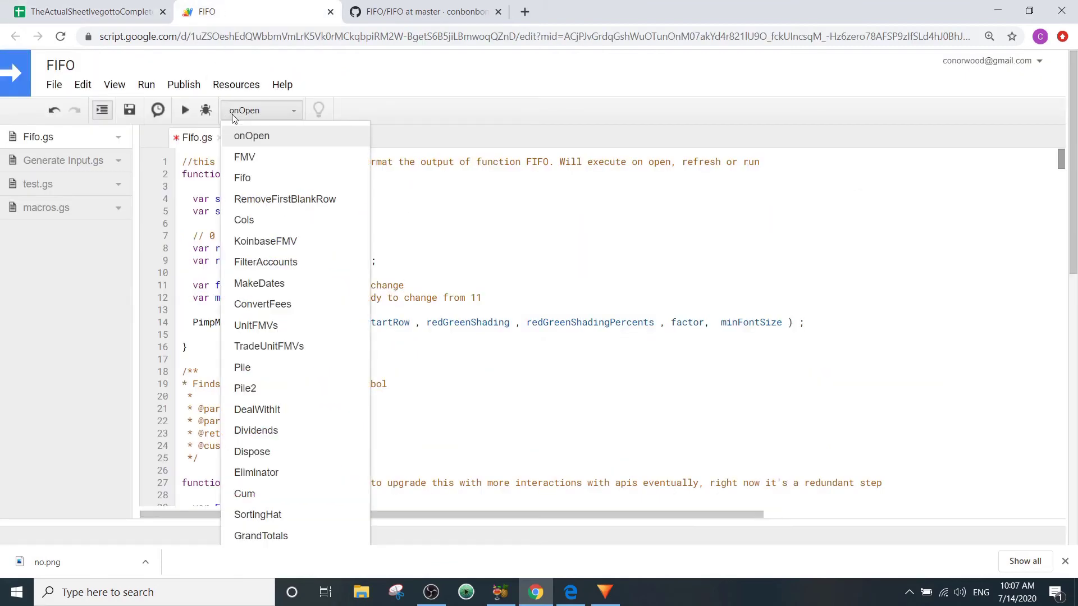
{"action": "left_click", "coordinate": [242, 143]}
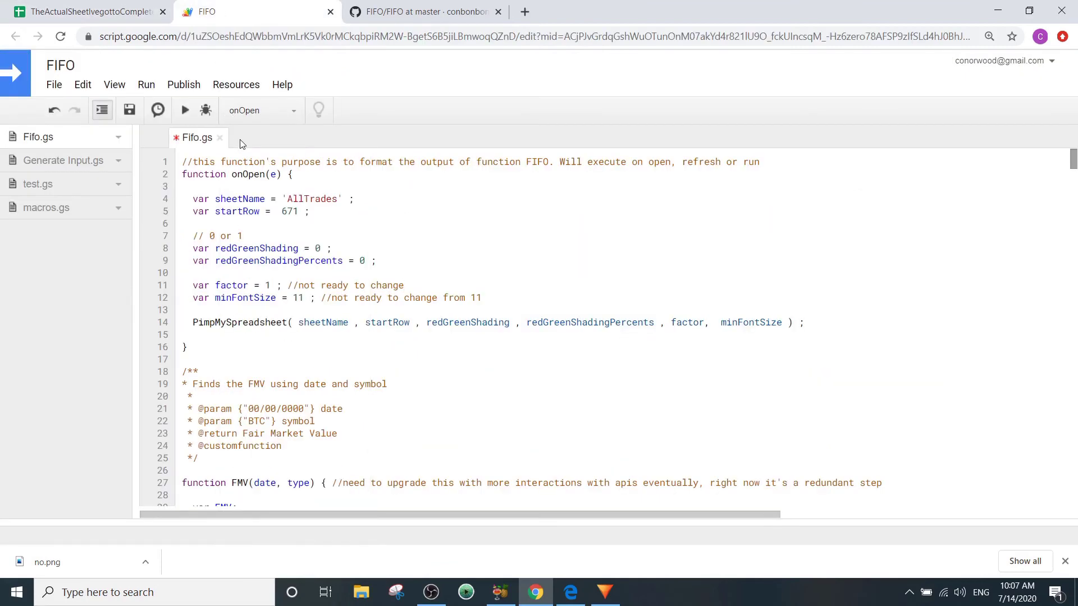
- Set redGreenShading and redGreenShadingPercents to 1 in onOpen for start row 671, and review the shaded output in AllTrades
{"action": "left_click", "coordinate": [294, 212]}
{"action": "key", "text": "ctrl+1"}
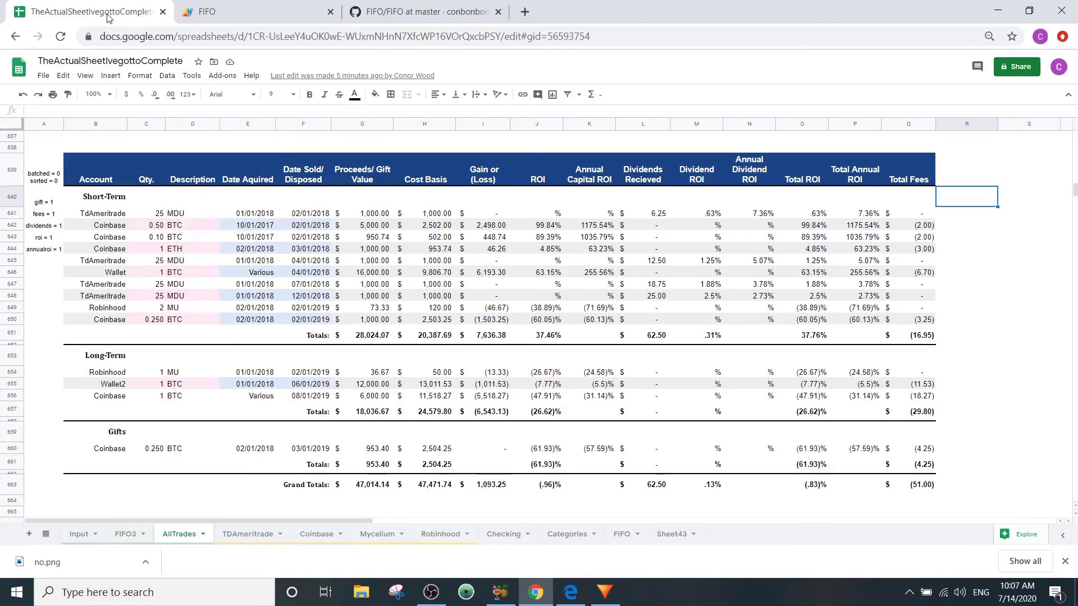
{"action": "scroll", "coordinate": [364, 393], "scroll_direction": "down", "scroll_amount": 6}
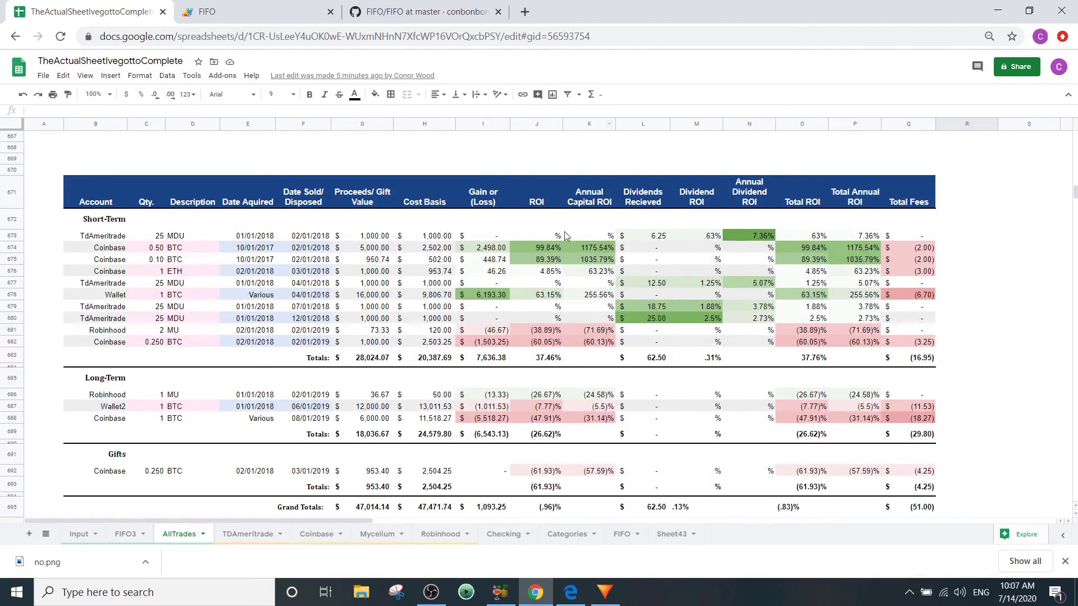
{"action": "left_click", "coordinate": [245, 7]}
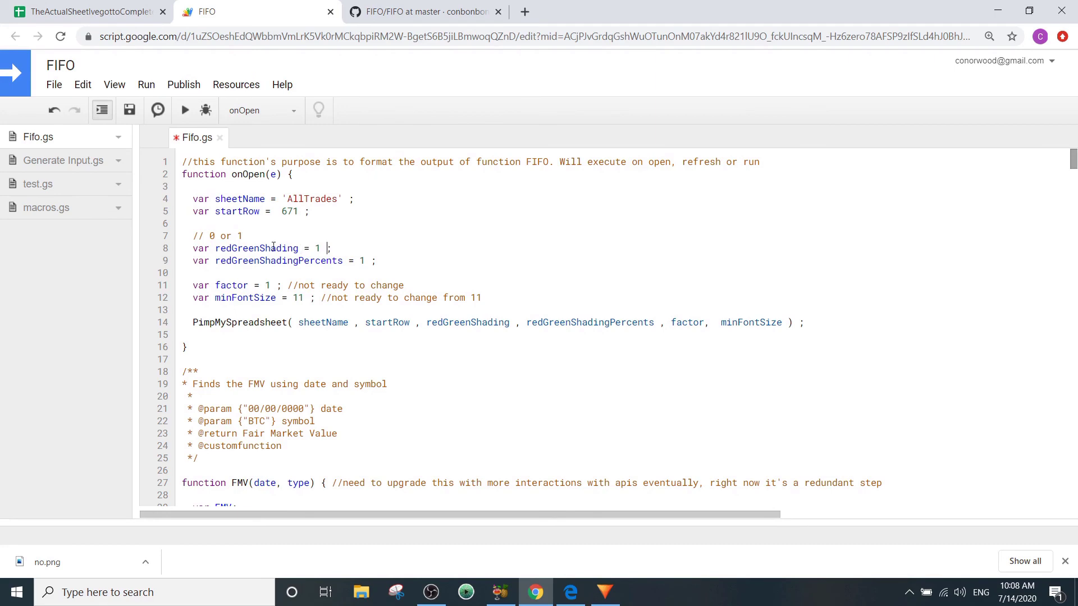
{"action": "key", "text": "ctrl+shift+Tab"}
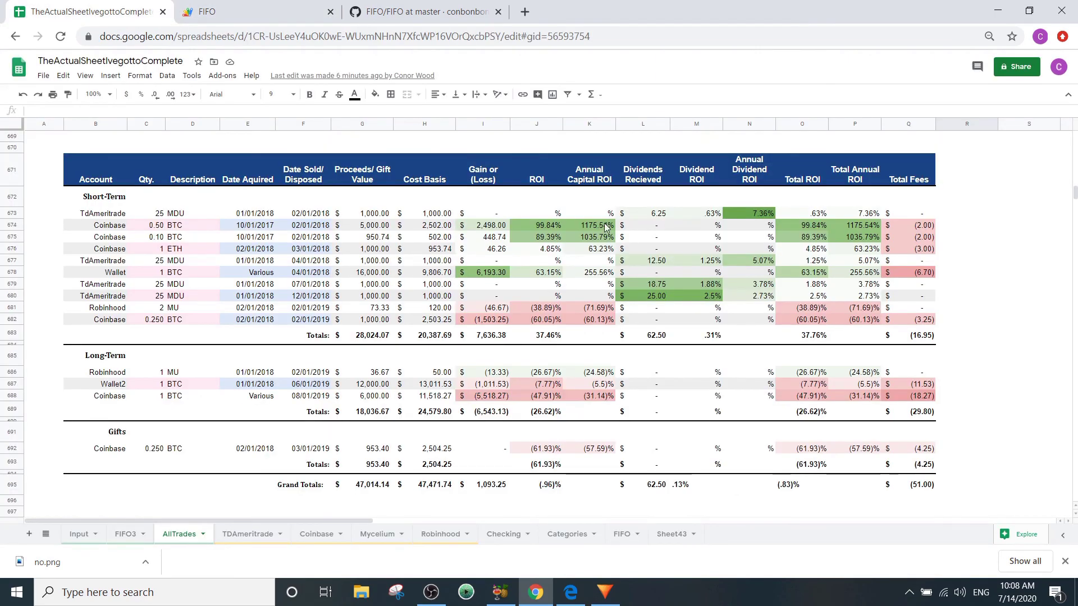
- Compare the fifo formulas in B671 and B704, and examine how the short-term annual ROI parameter affects the row 704 output
{"action": "left_click", "coordinate": [96, 171]}
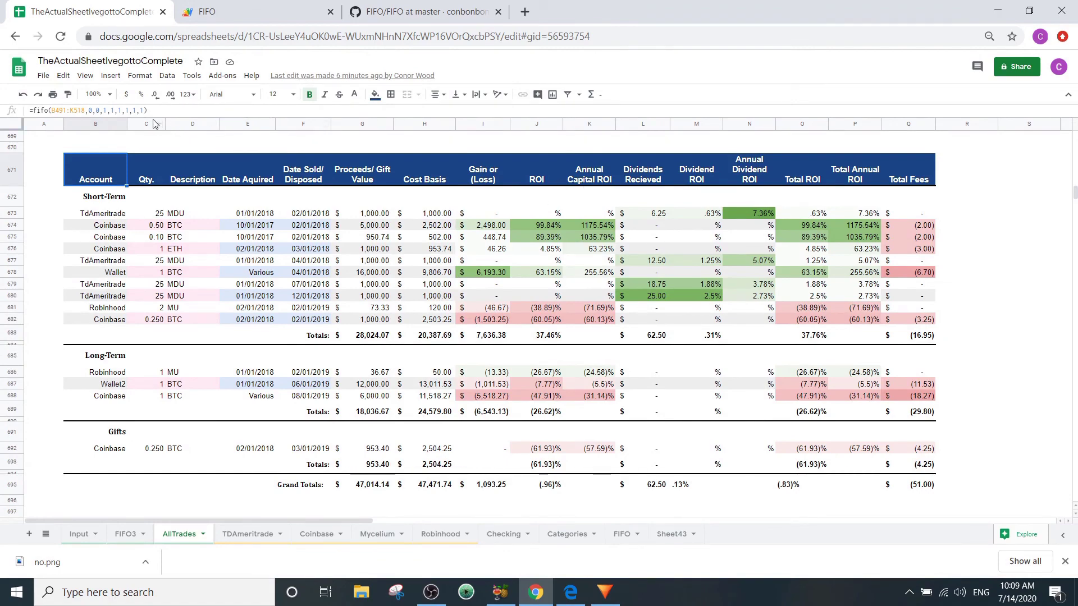
{"action": "scroll", "coordinate": [187, 159], "scroll_direction": "down", "scroll_amount": 6}
{"action": "scroll", "coordinate": [188, 164], "scroll_direction": "down", "scroll_amount": 1}
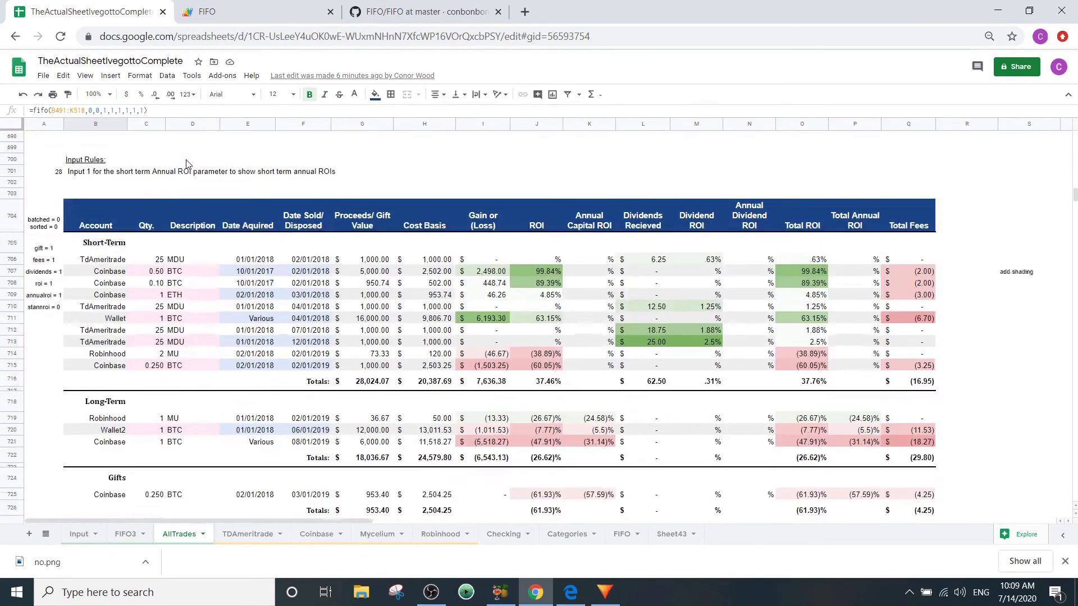
{"action": "left_click", "coordinate": [116, 197]}
{"action": "scroll", "coordinate": [103, 201], "scroll_direction": "down", "scroll_amount": 1}
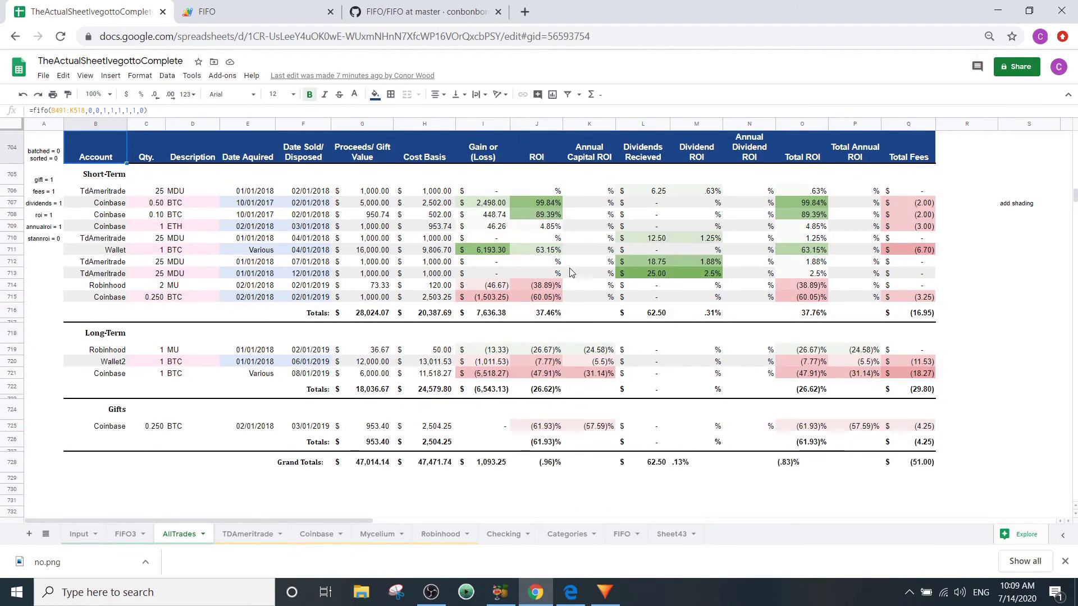
{"action": "scroll", "coordinate": [218, 331], "scroll_direction": "up", "scroll_amount": 1}
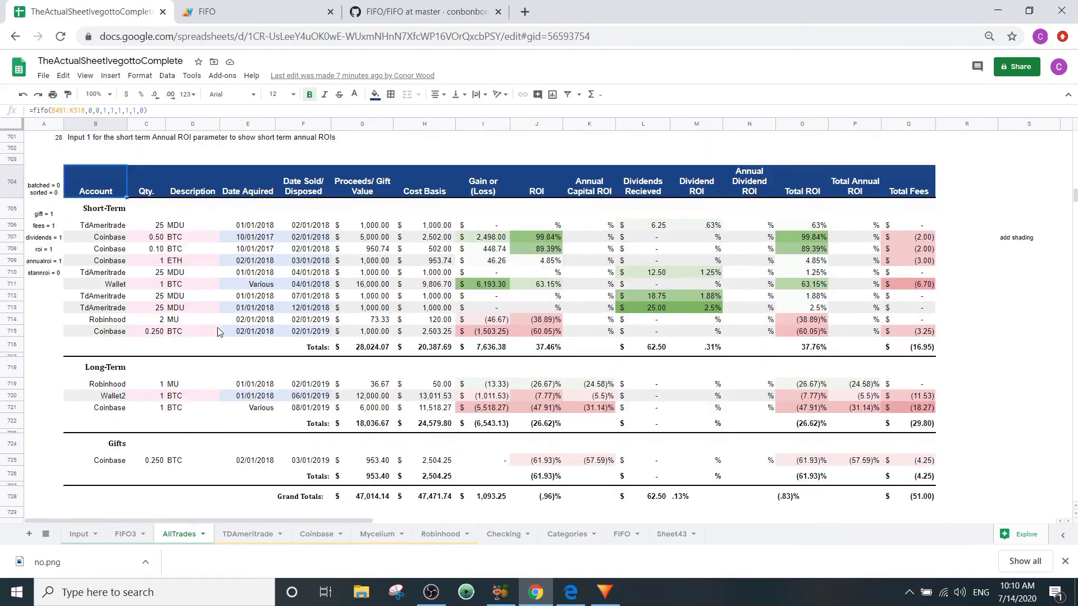
- Examine the abbreviated labels in the row 772 output and check the short head parameter in B772's fifo formula, leaving it unchanged
{"action": "scroll", "coordinate": [107, 264], "scroll_direction": "down", "scroll_amount": 15}
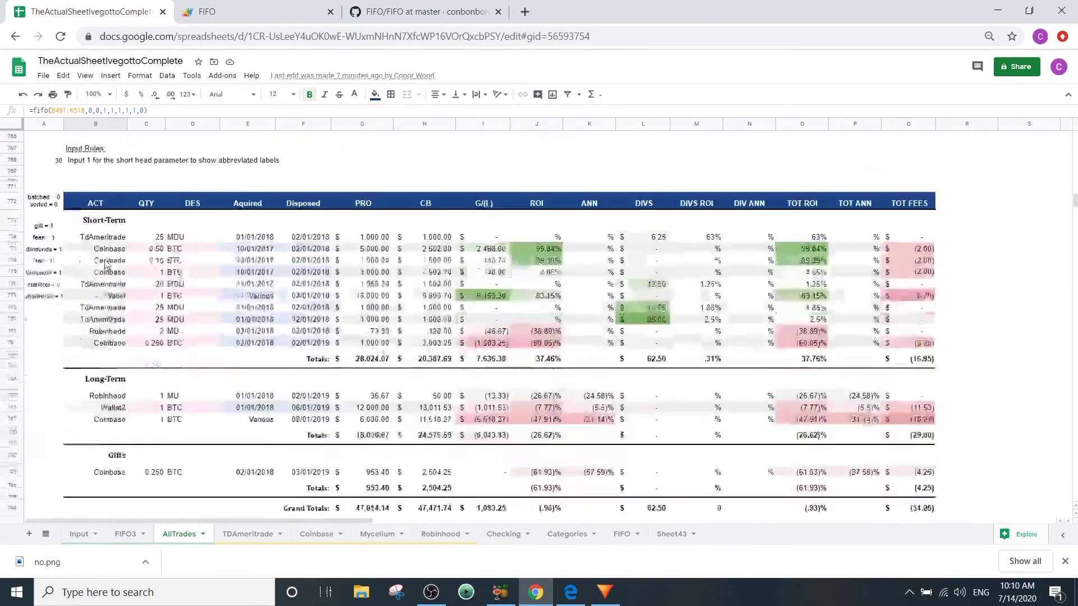
{"action": "scroll", "coordinate": [106, 264], "scroll_direction": "up", "scroll_amount": 1}
{"action": "left_click", "coordinate": [95, 181]}
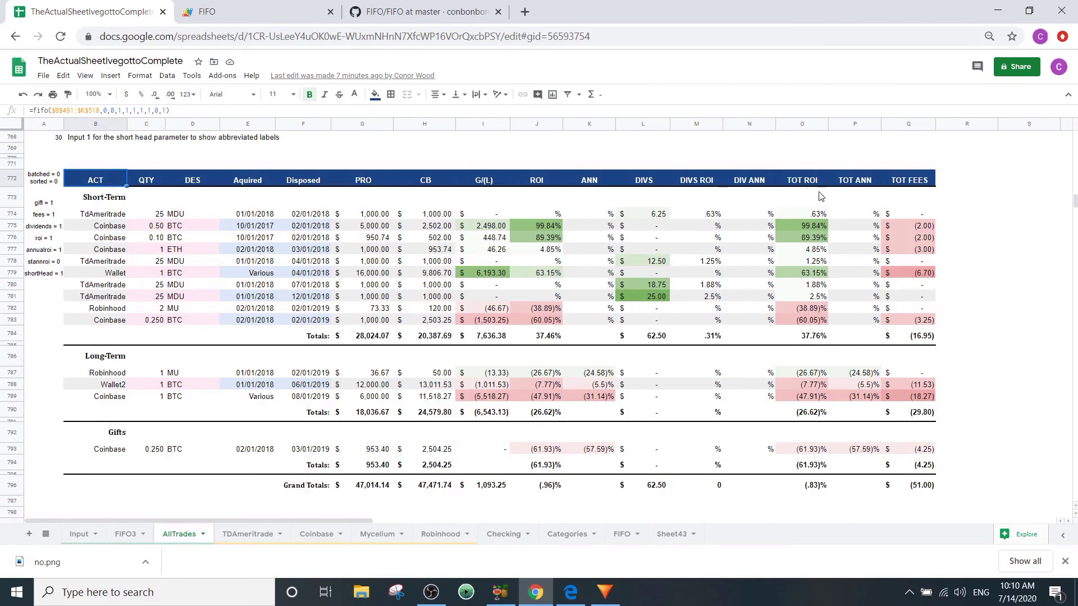
{"action": "scroll", "coordinate": [114, 245], "scroll_direction": "up", "scroll_amount": 1}
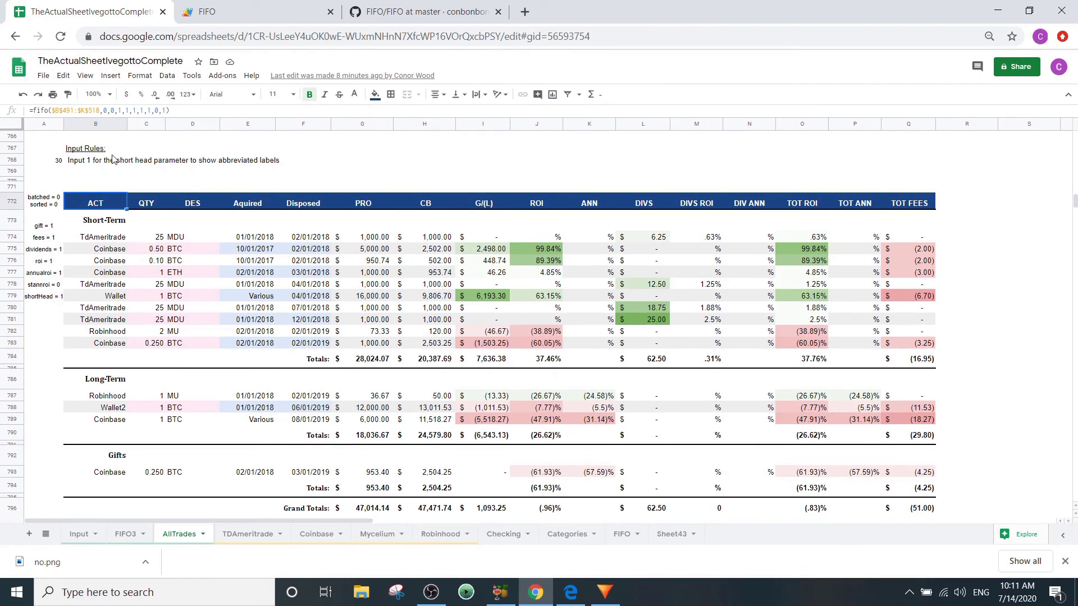
{"action": "left_click", "coordinate": [105, 111]}
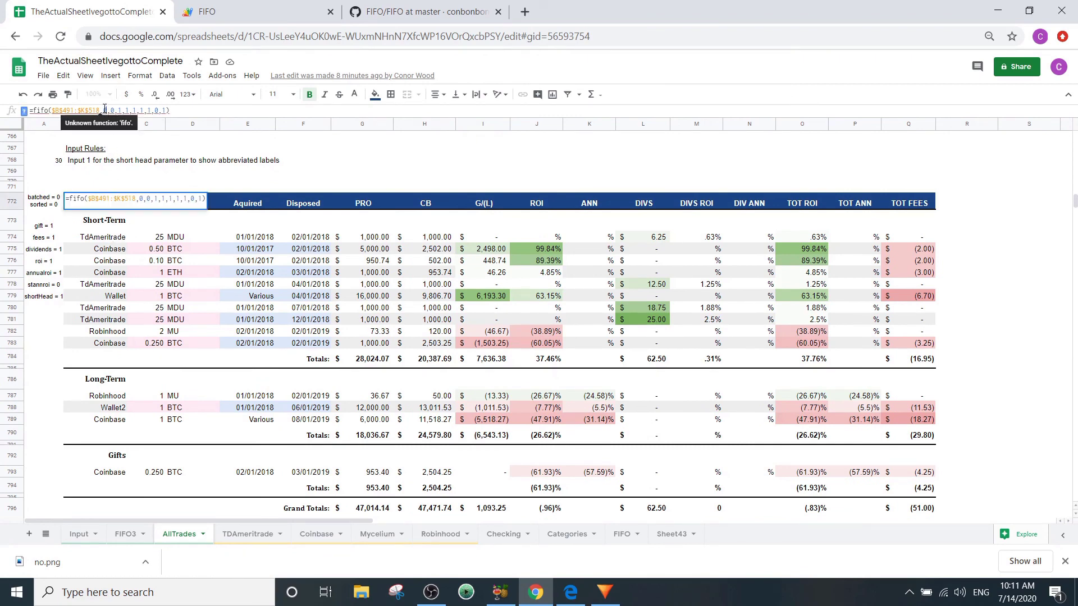
{"action": "key", "text": "Return"}
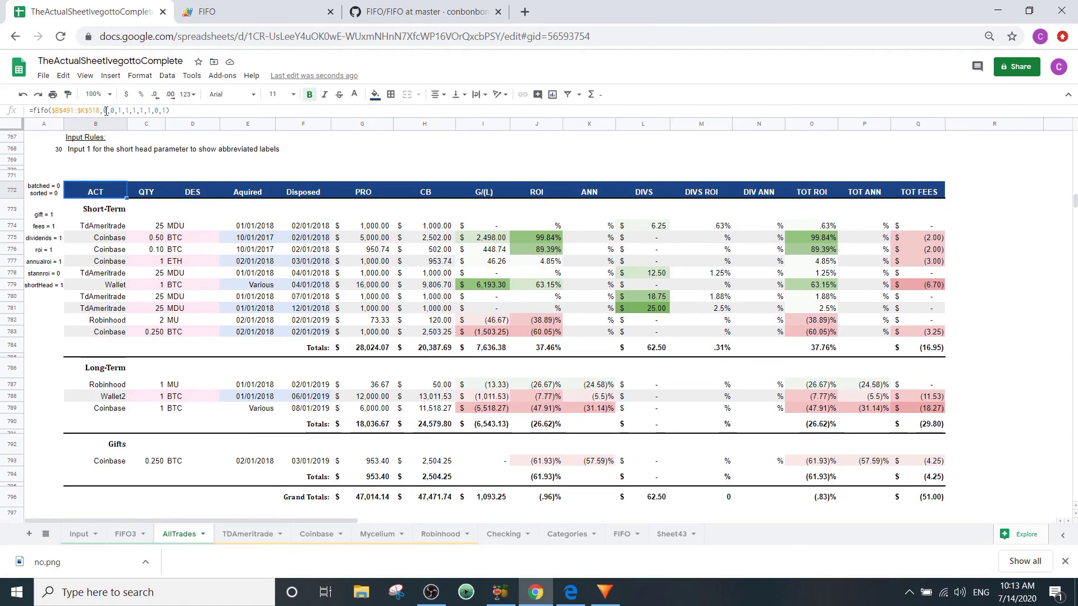
- View the row 806 output at 75% zoom to inspect its extra fee, date, previous account and trade ID columns, and restore 100% zoom
{"action": "scroll", "coordinate": [113, 266], "scroll_direction": "down", "scroll_amount": 7}
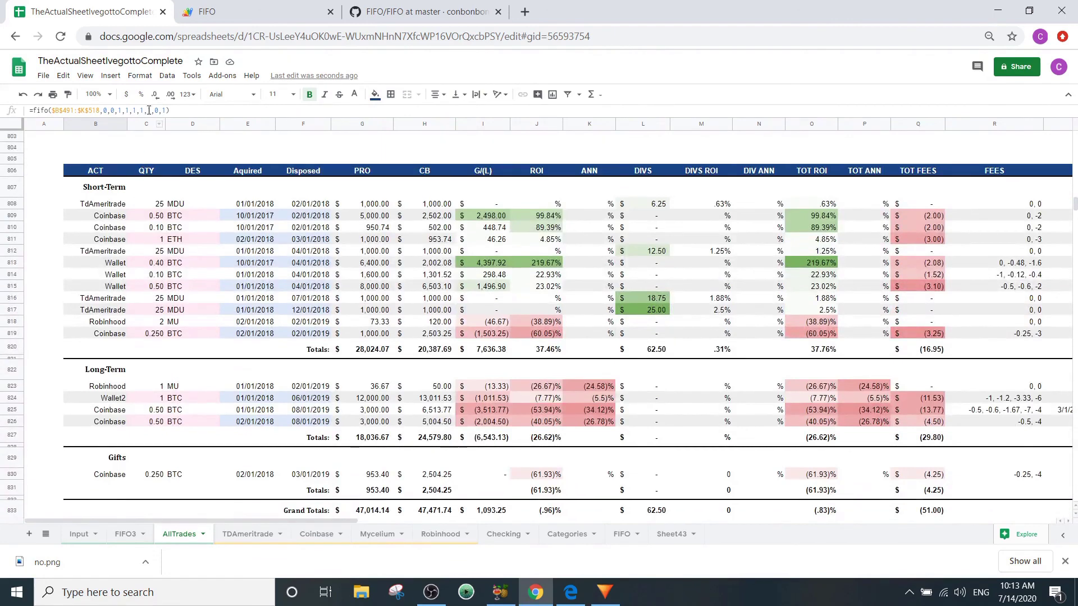
{"action": "left_click", "coordinate": [95, 94]}
{"action": "left_click", "coordinate": [104, 134]}
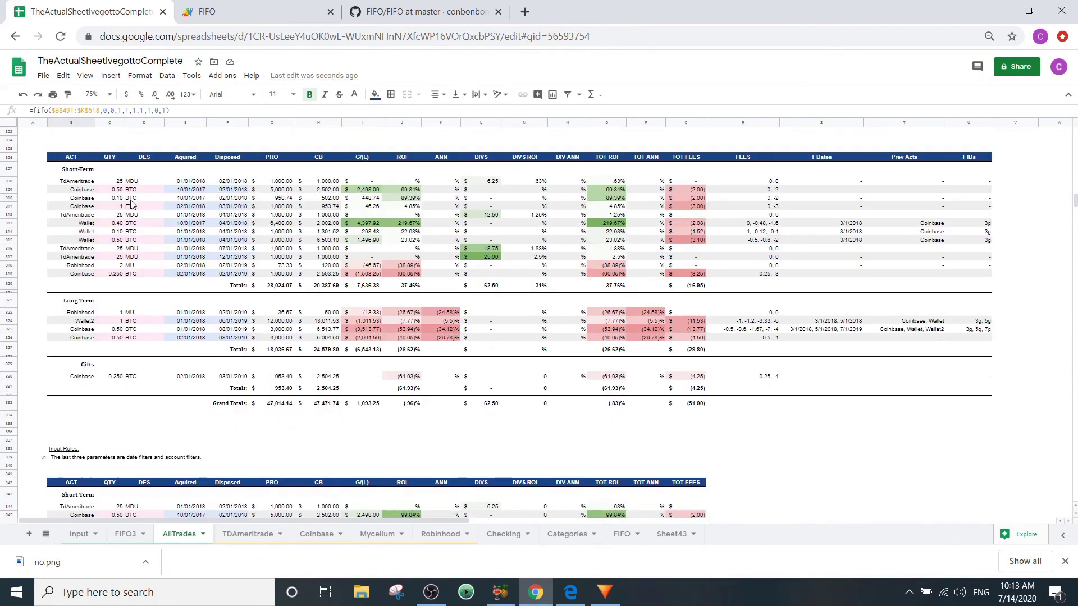
{"action": "left_click", "coordinate": [109, 94]}
{"action": "left_click", "coordinate": [98, 168]}
- Check the date and account filter parameters in the fifo formulas of B842, B857 and B871 against their outputs
{"action": "scroll", "coordinate": [95, 164], "scroll_direction": "down", "scroll_amount": 8}
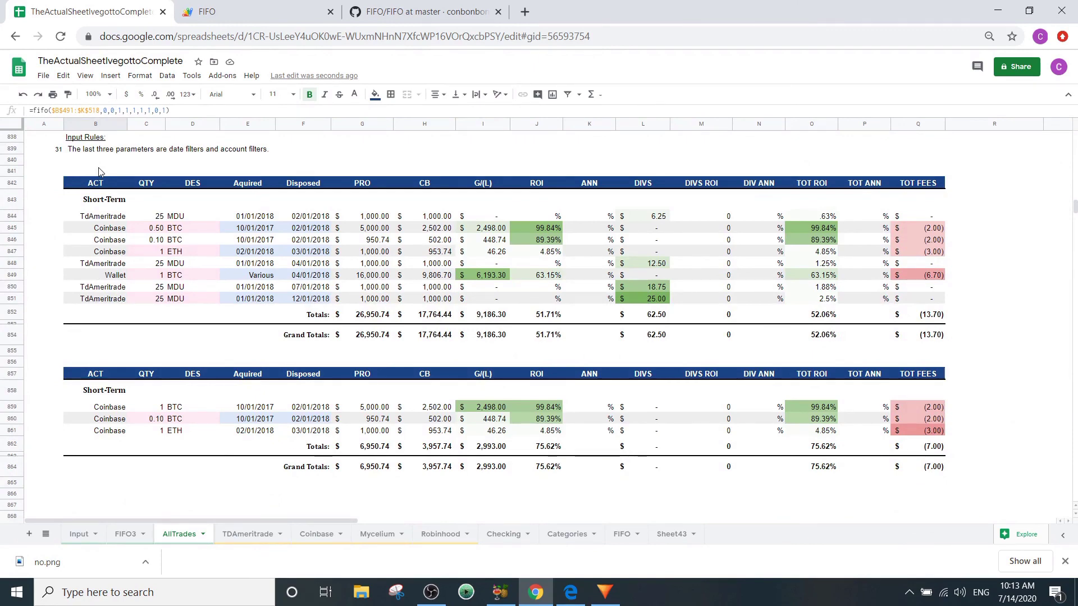
{"action": "left_click", "coordinate": [92, 183]}
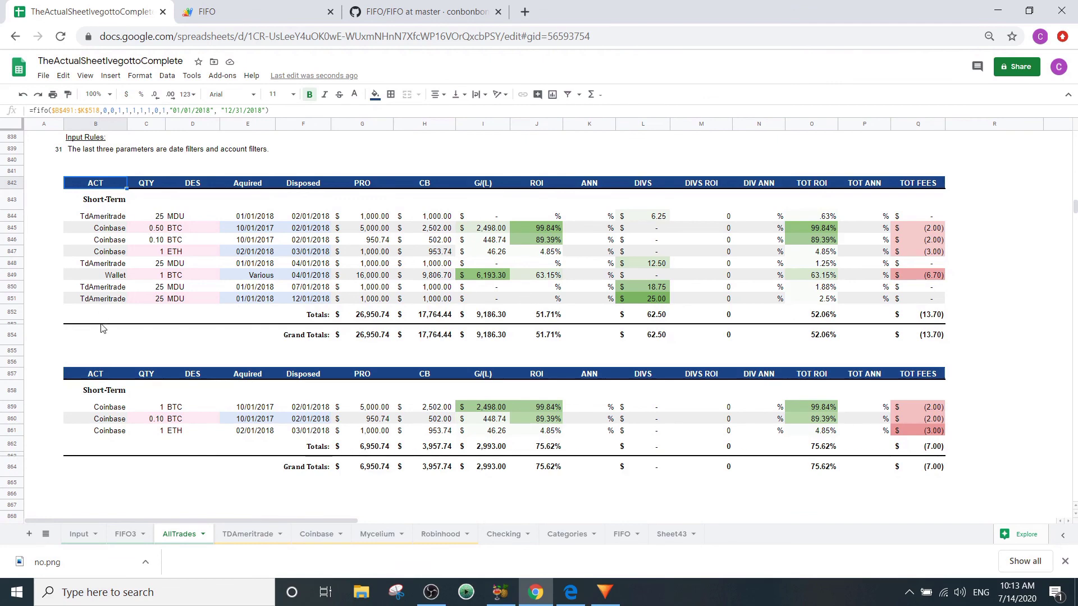
{"action": "left_click", "coordinate": [96, 372]}
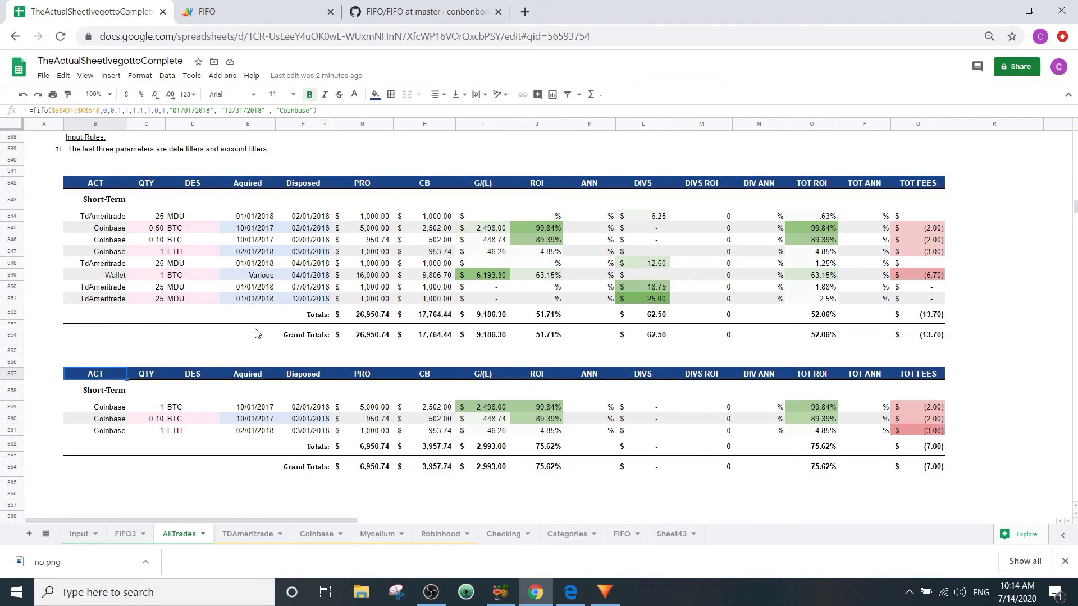
{"action": "scroll", "coordinate": [258, 401], "scroll_direction": "down", "scroll_amount": 5}
{"action": "left_click", "coordinate": [101, 389]}
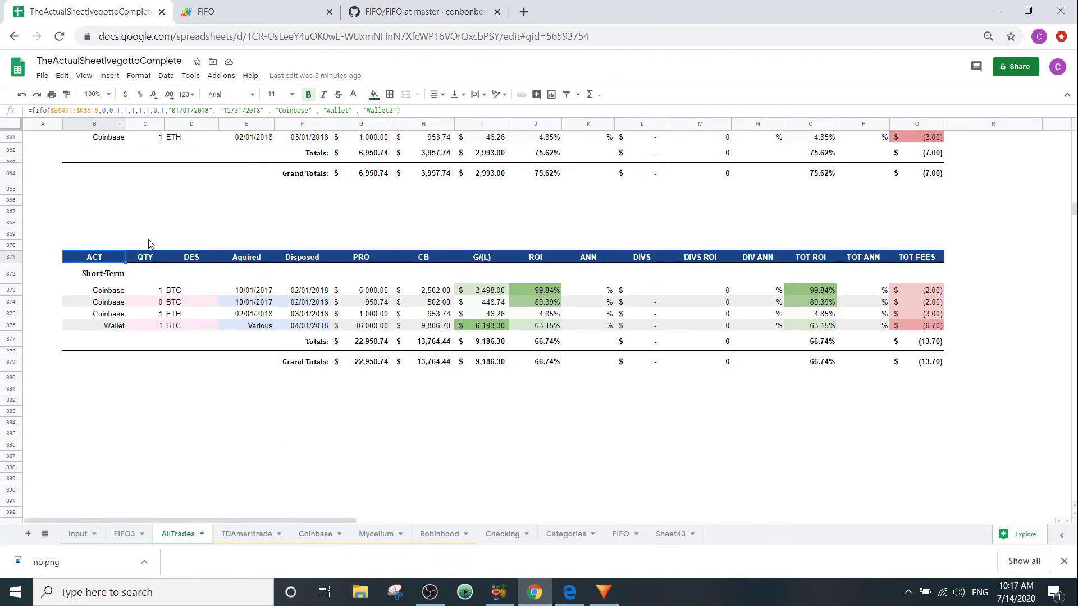
- Open the TDAmeritrade sheet to view its account transactions
{"action": "left_click", "coordinate": [247, 535]}
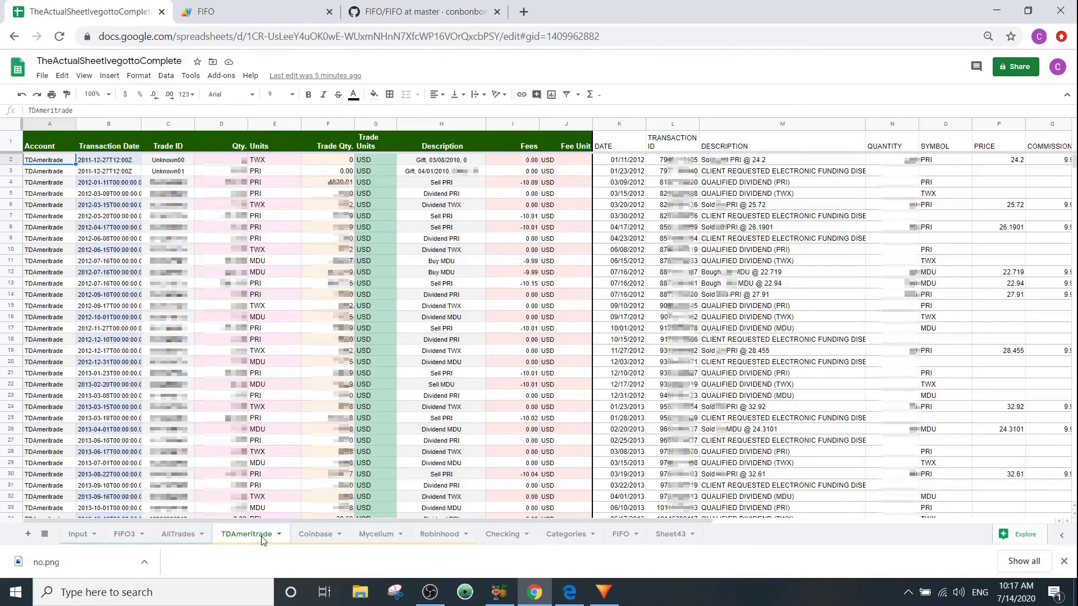